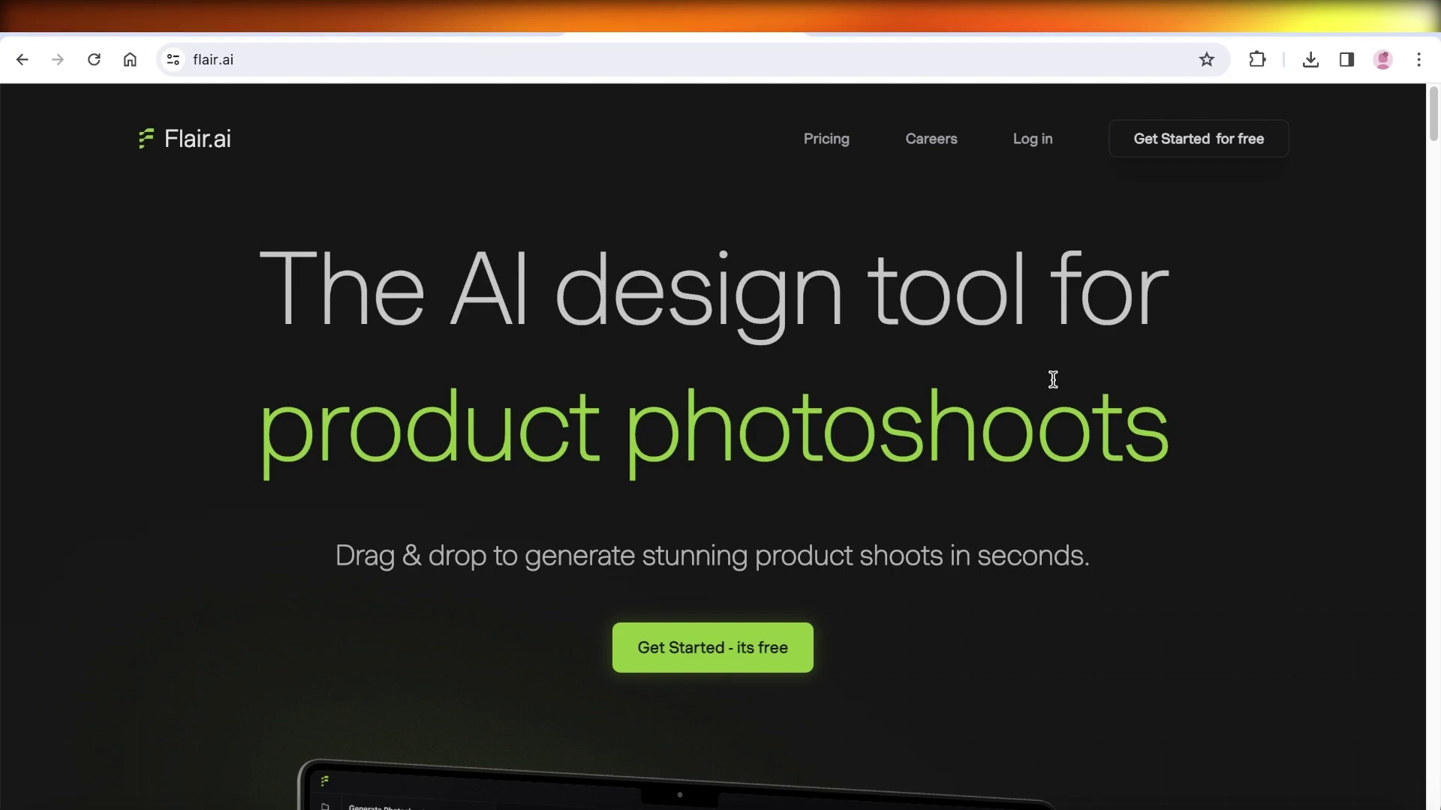
Step: Look through the Flair.ai home page's templates, product scene features, collaboration tools and API section
scroll(1052, 383, down, 2)
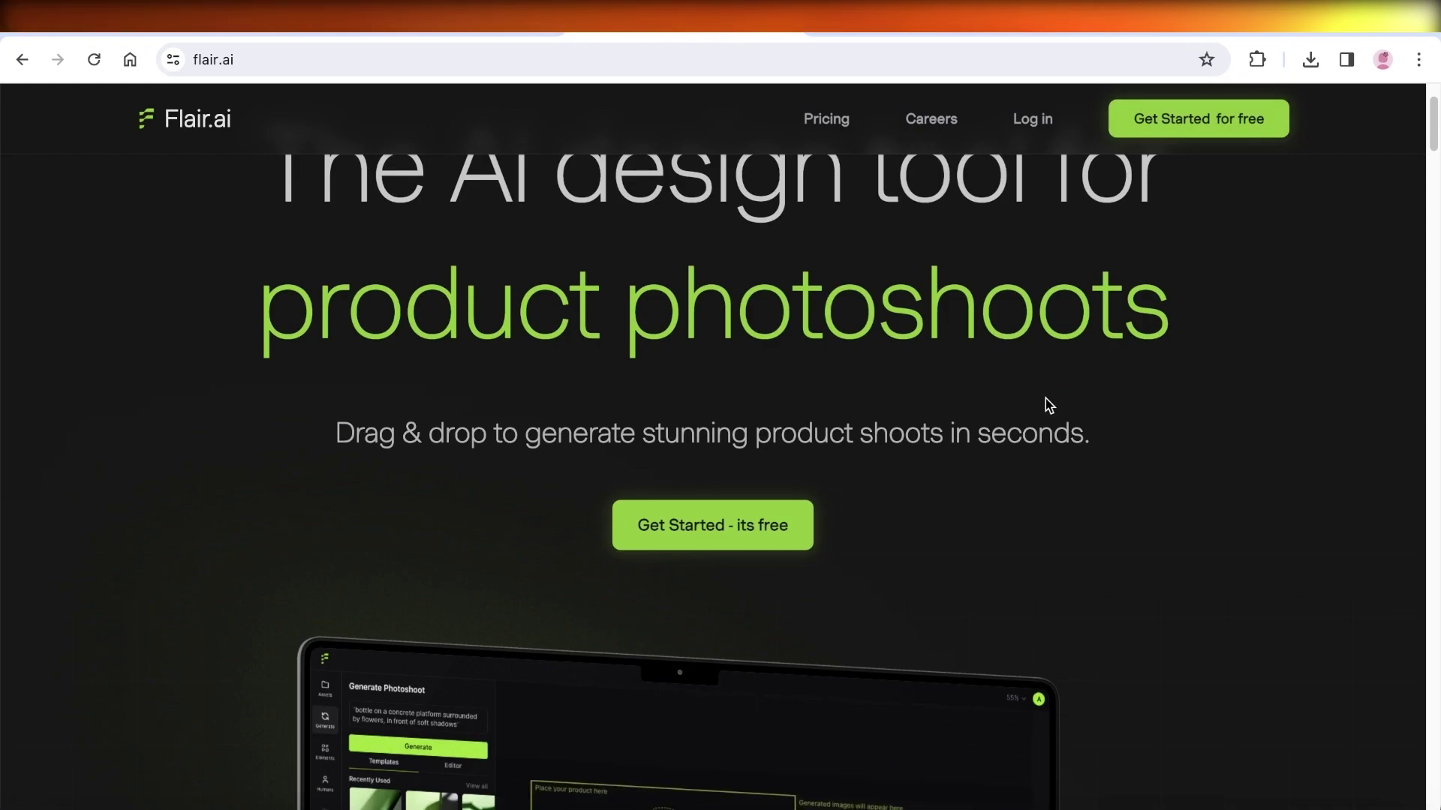
scroll(1133, 417, down, 5)
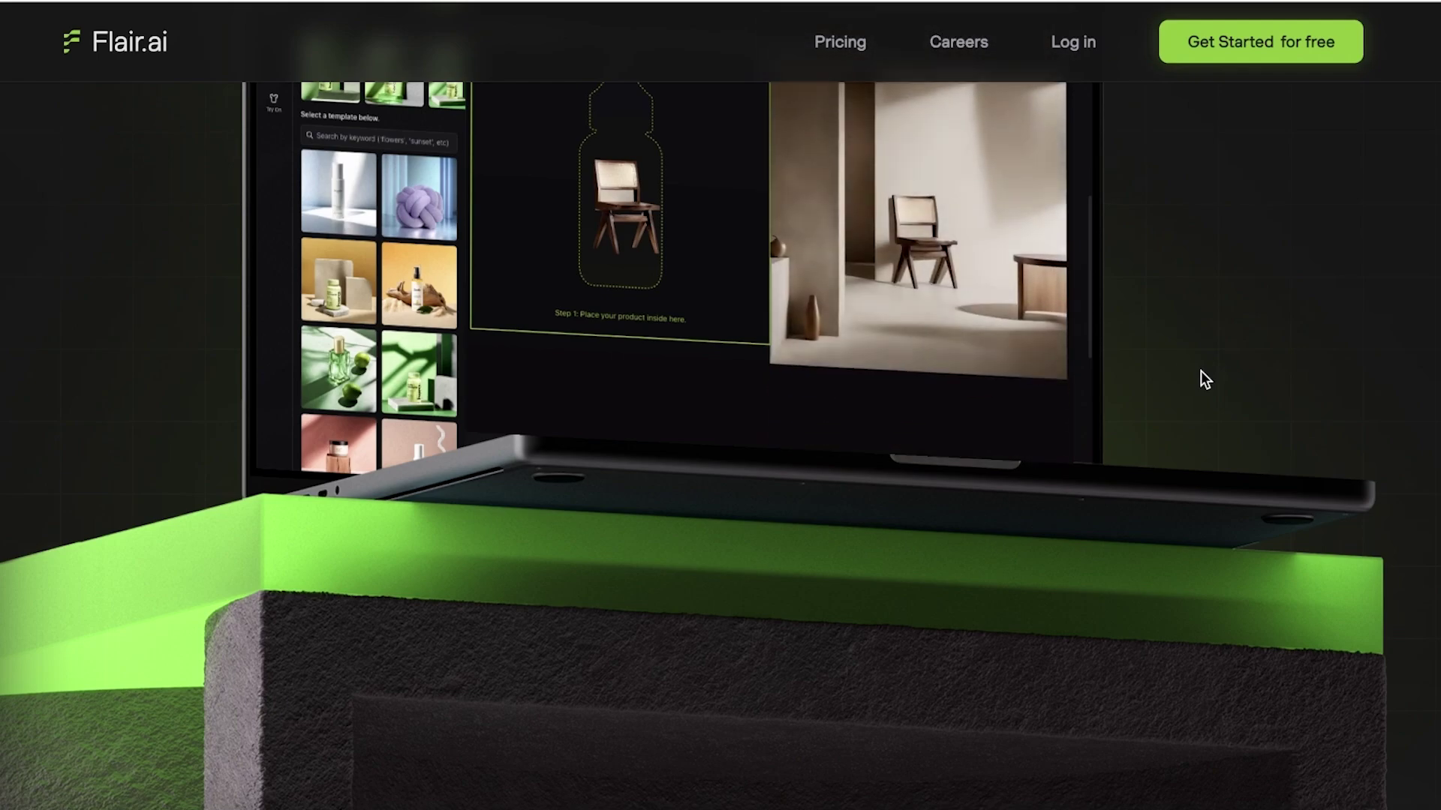
scroll(1204, 379, down, 3)
scroll(1201, 371, down, 8)
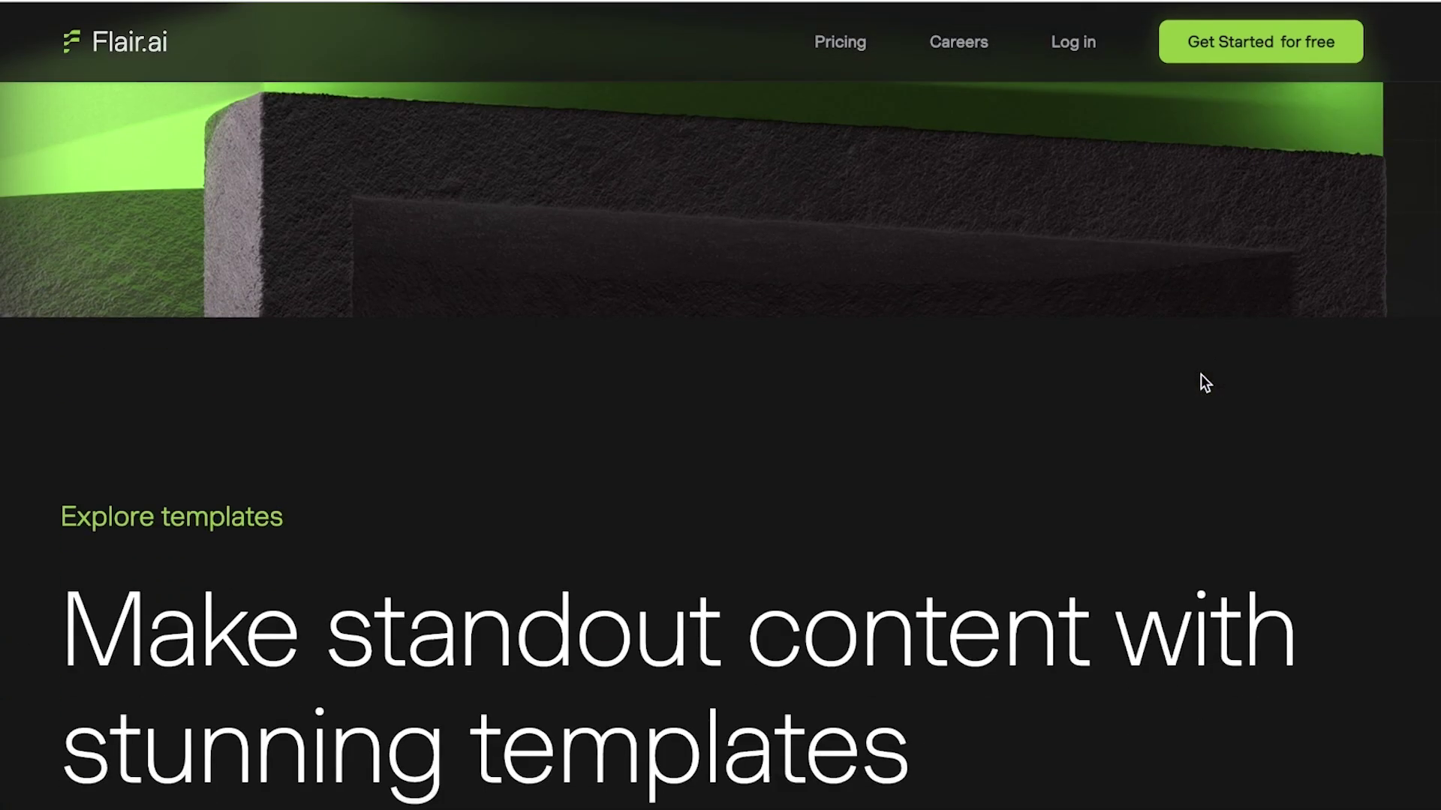
scroll(1204, 383, down, 5)
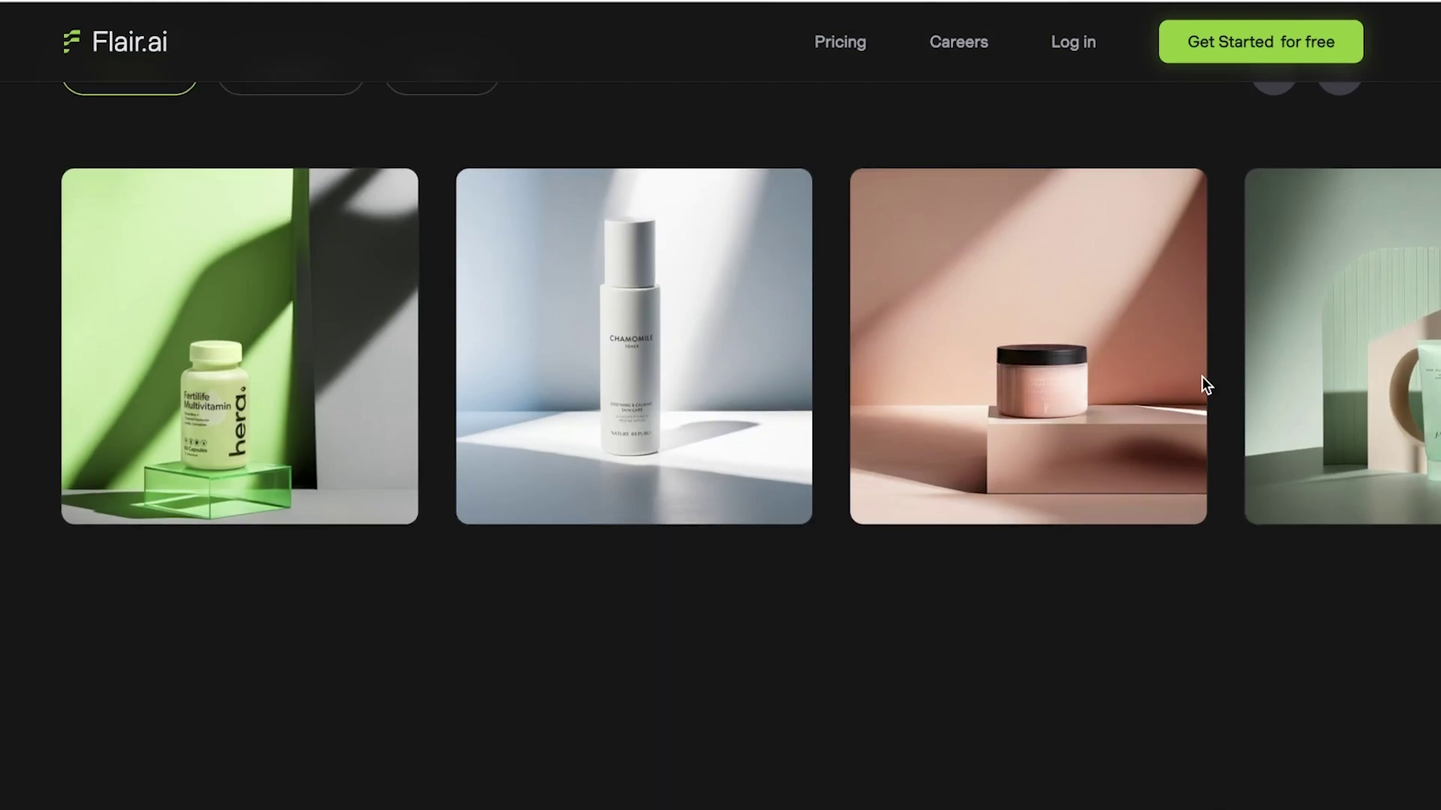
scroll(1186, 398, down, 3)
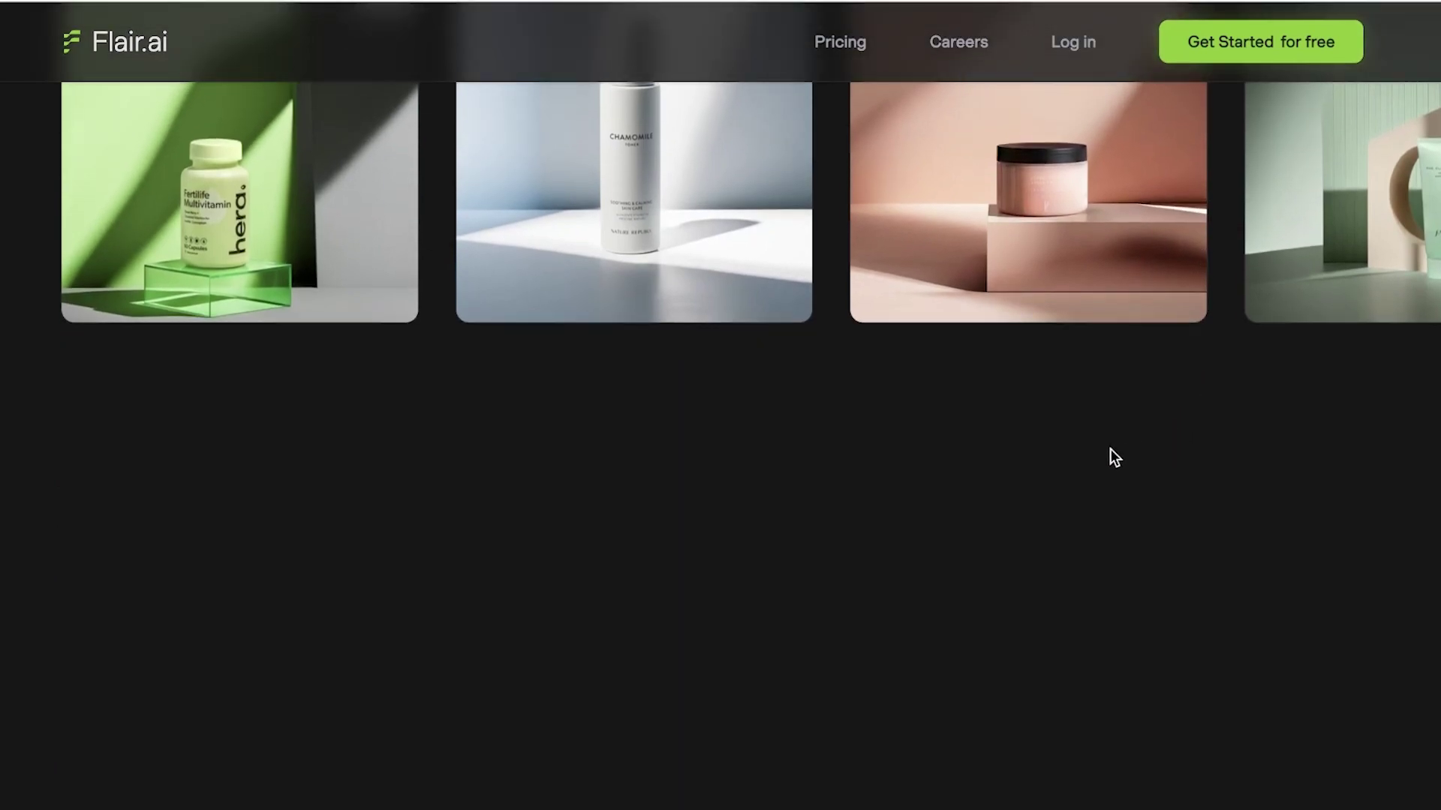
scroll(1110, 451, down, 4)
scroll(1109, 452, down, 8)
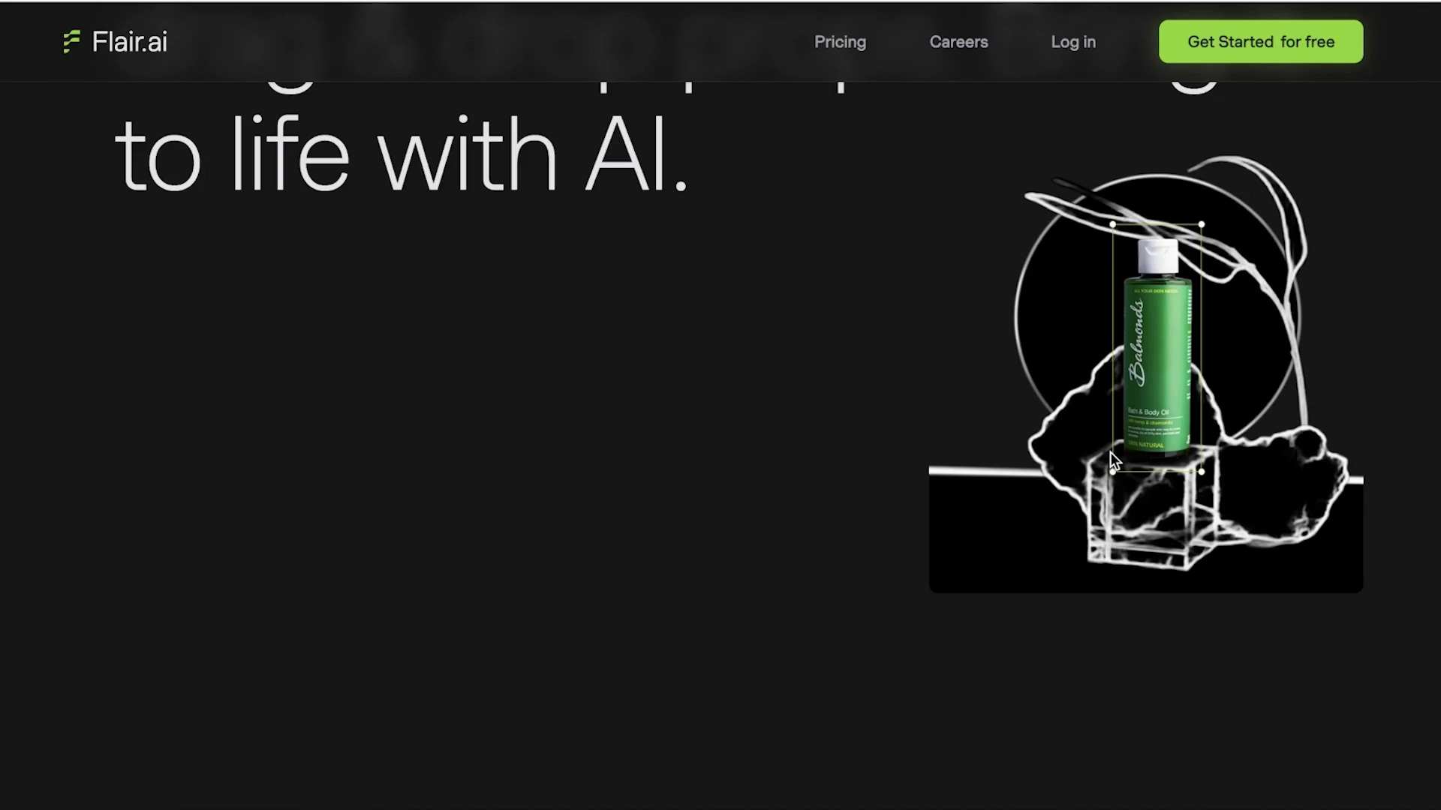
scroll(1112, 451, down, 3)
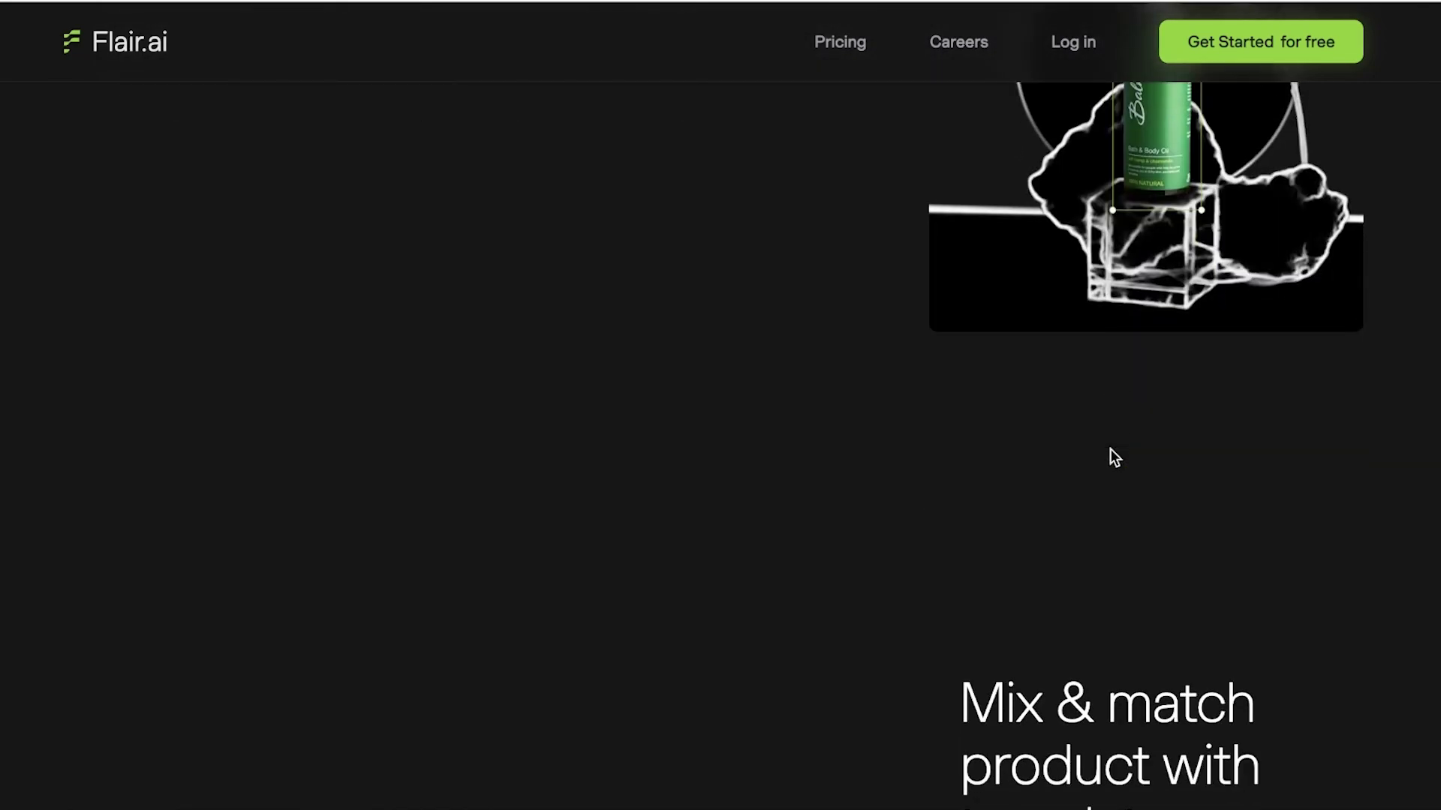
scroll(1114, 457, down, 5)
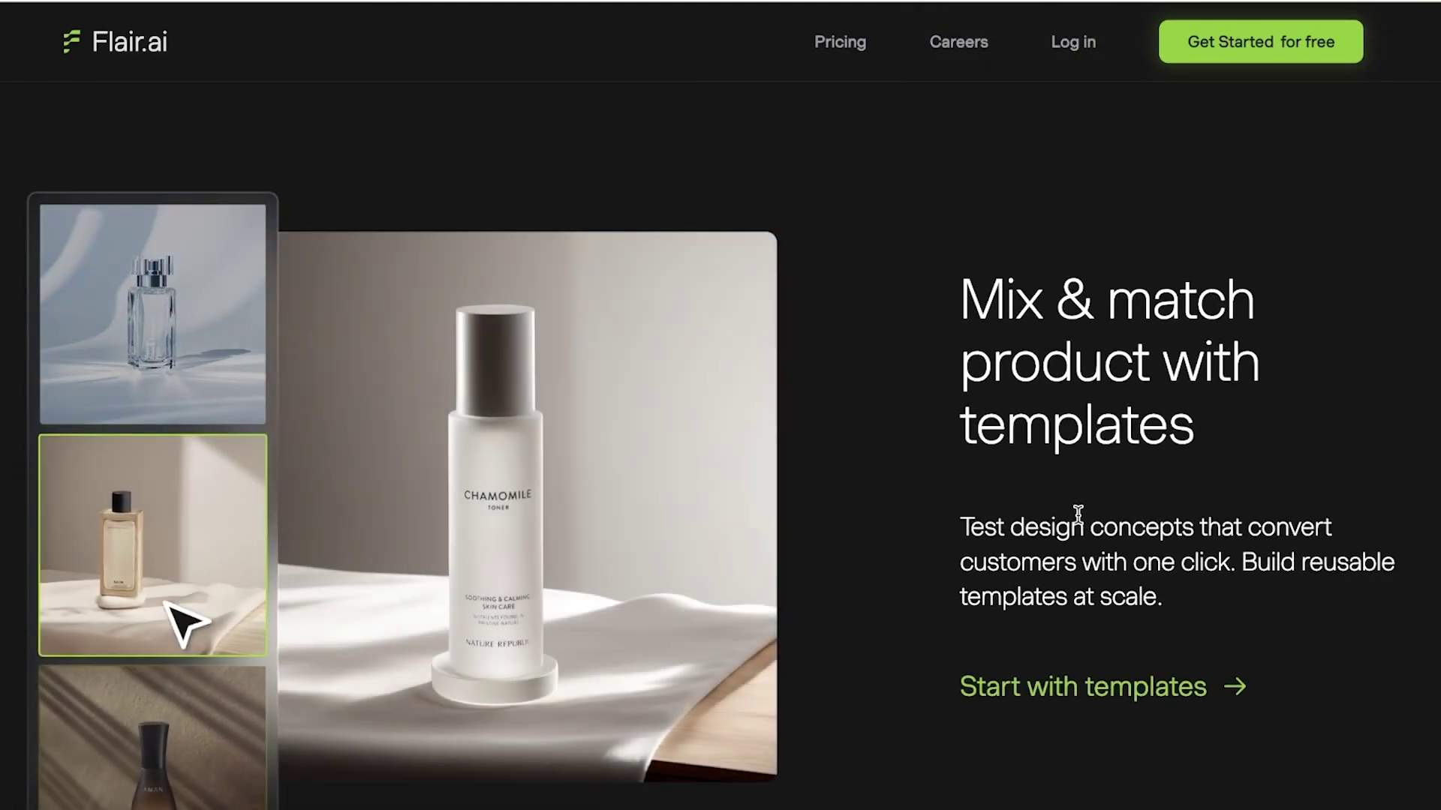
scroll(1076, 516, down, 1)
scroll(1076, 515, down, 15)
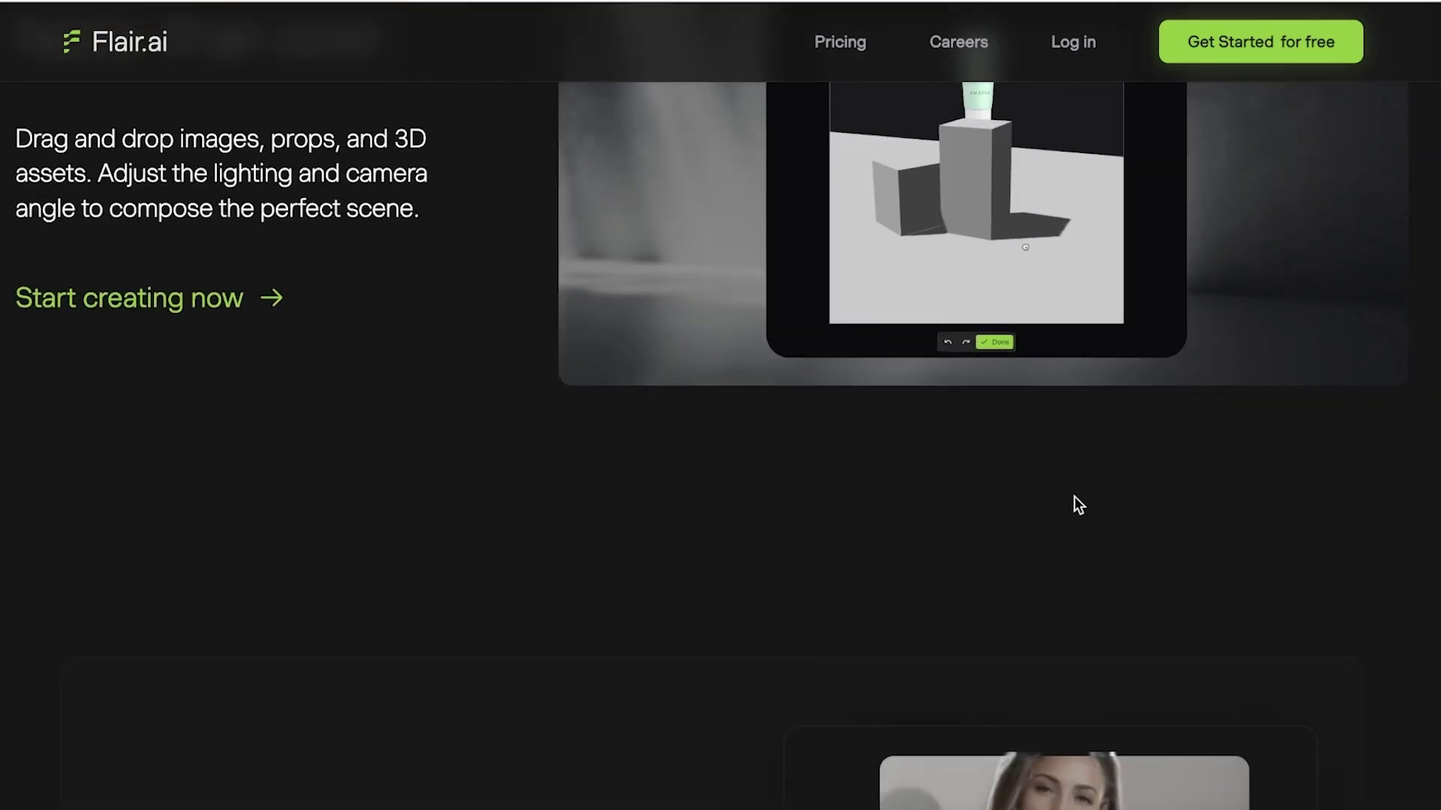
scroll(1075, 501, down, 10)
scroll(1073, 497, down, 10)
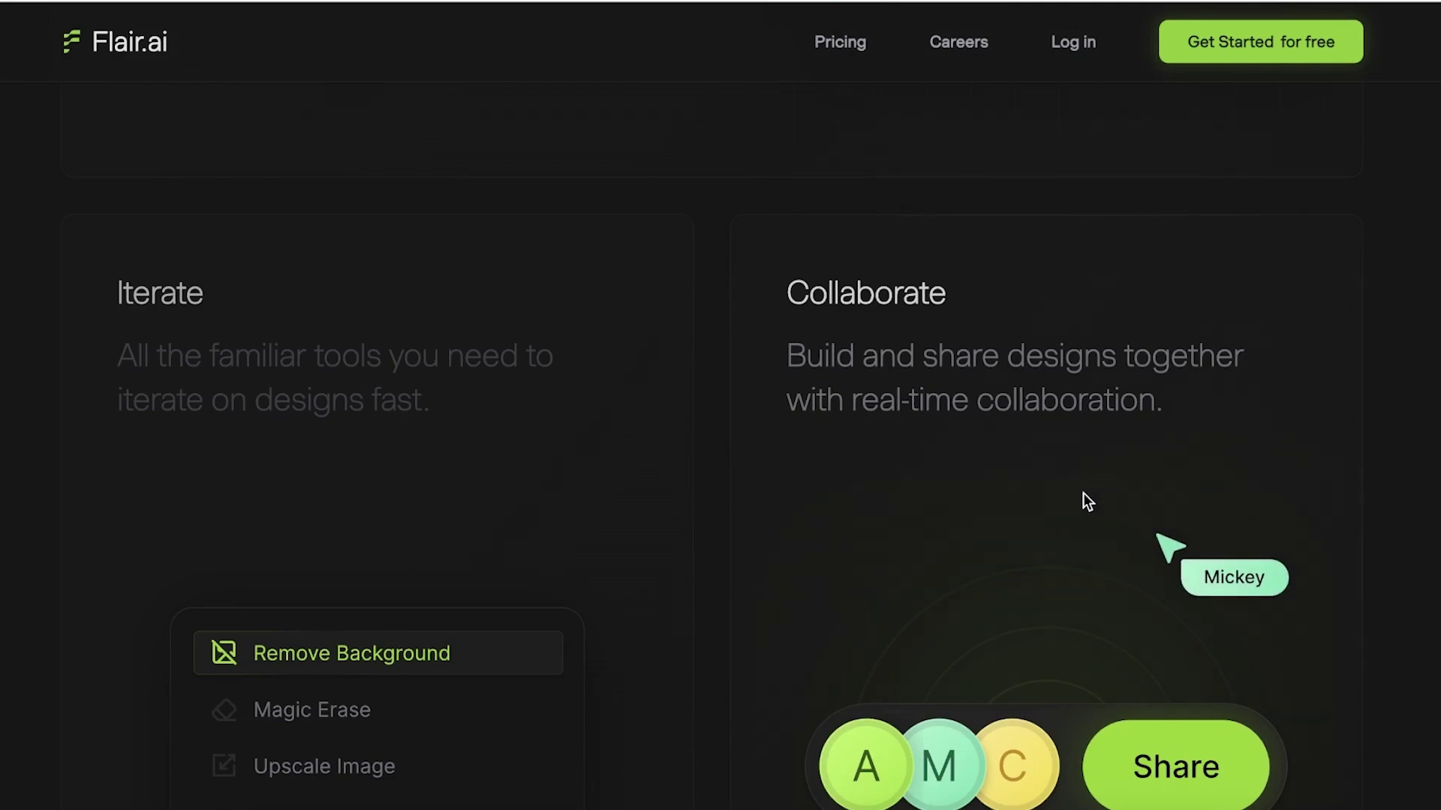
scroll(1083, 495, down, 3)
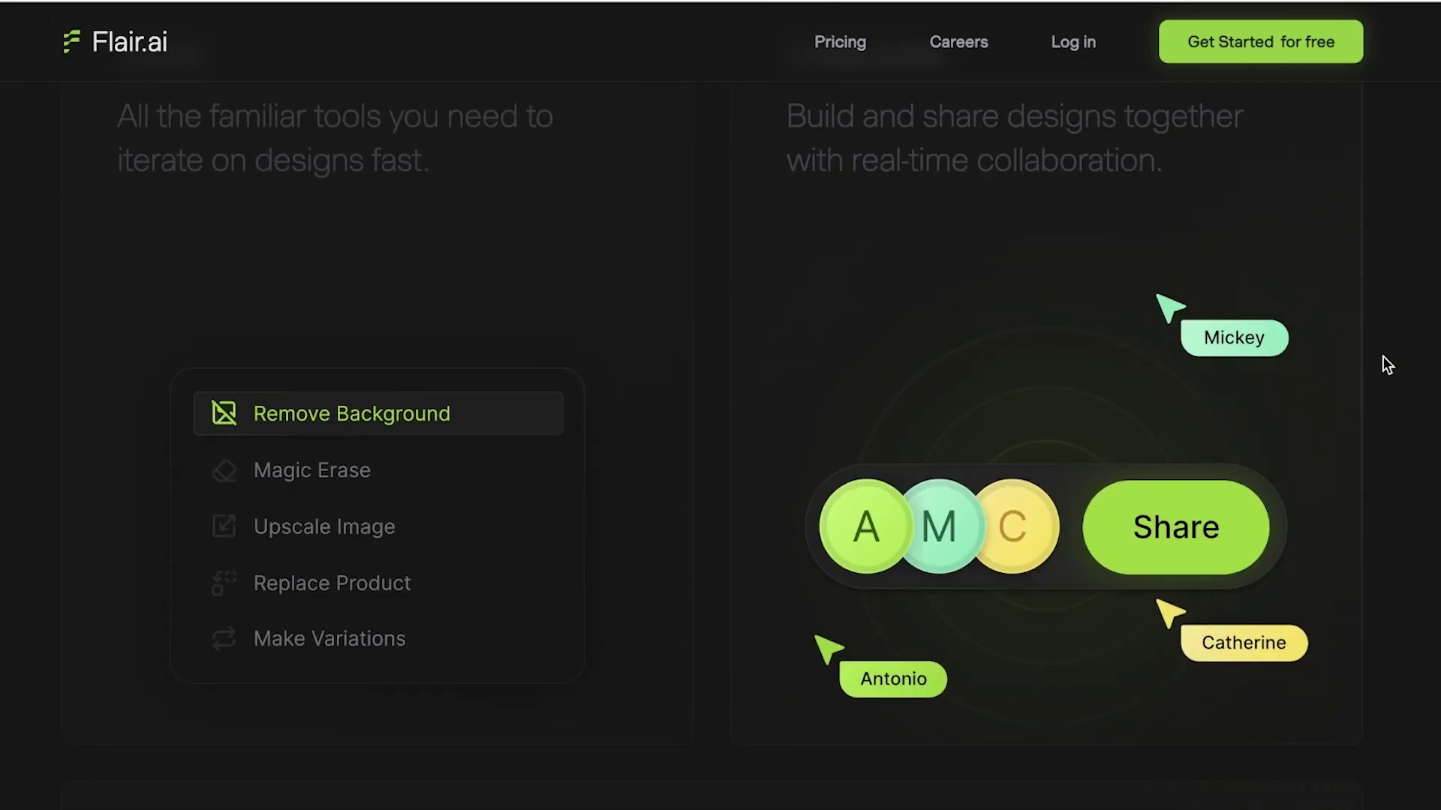
scroll(1383, 358, down, 10)
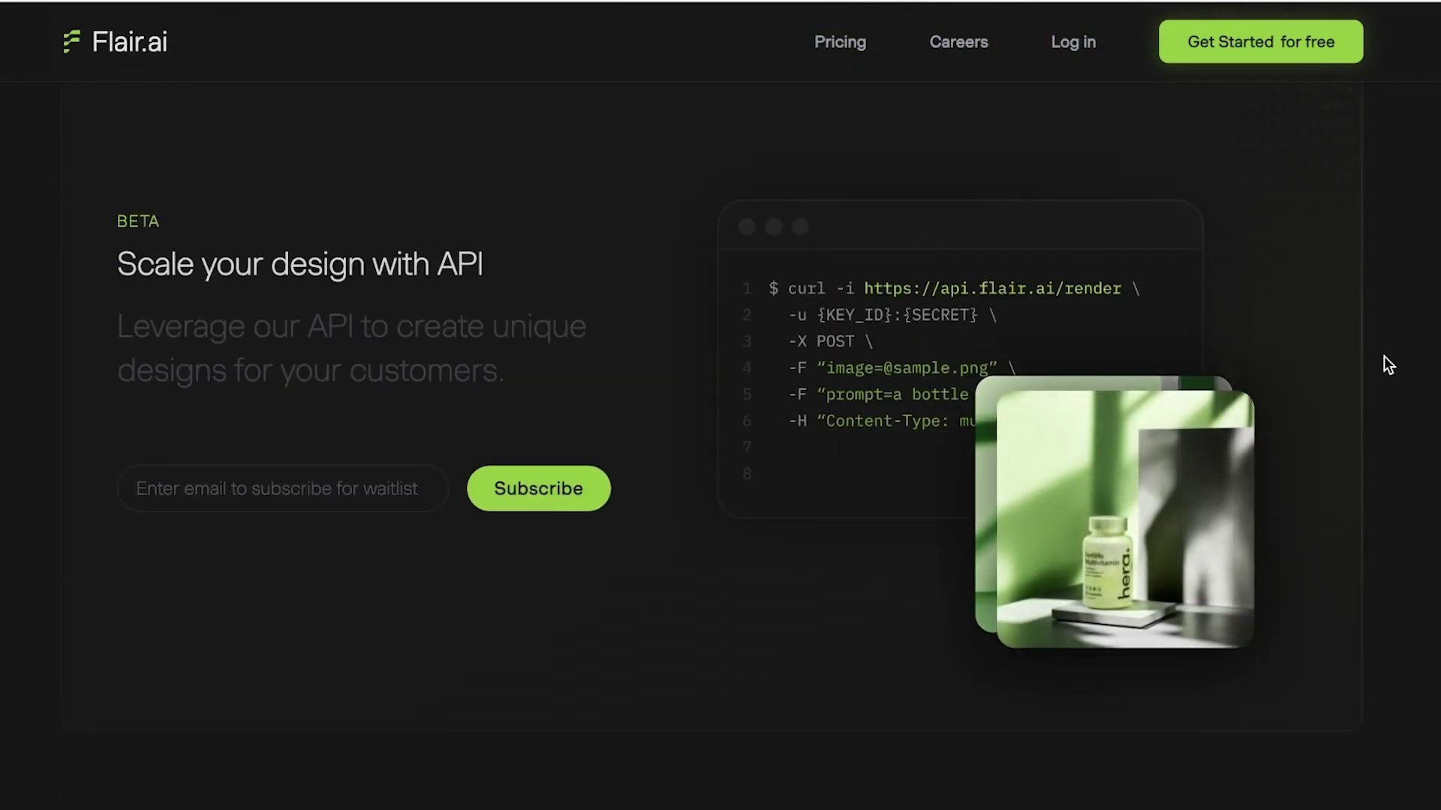
scroll(1384, 356, down, 10)
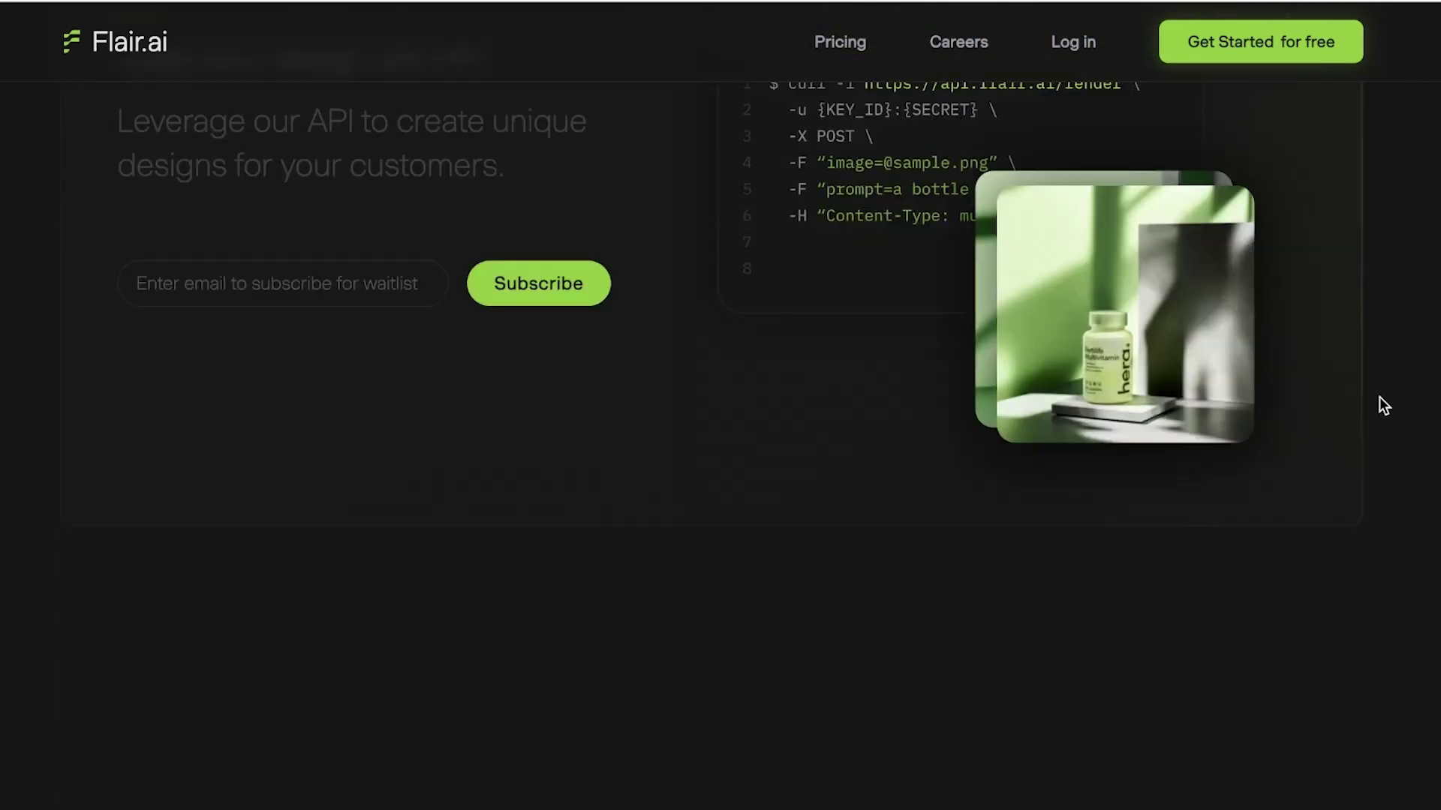
scroll(1384, 356, up, 20)
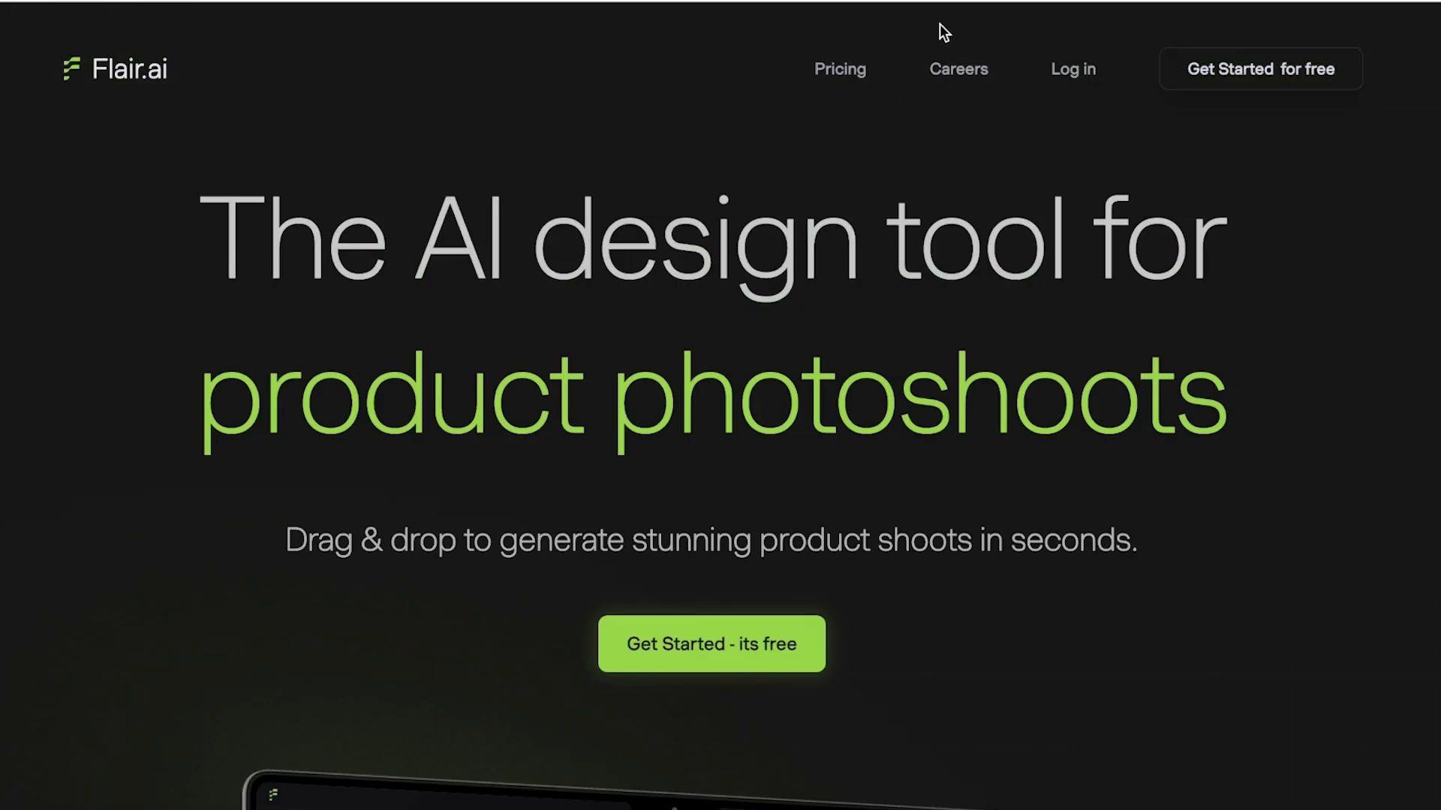
Step: Review the Free and Pro plans and their features on the pricing page
click(867, 69)
scroll(1092, 353, down, 3)
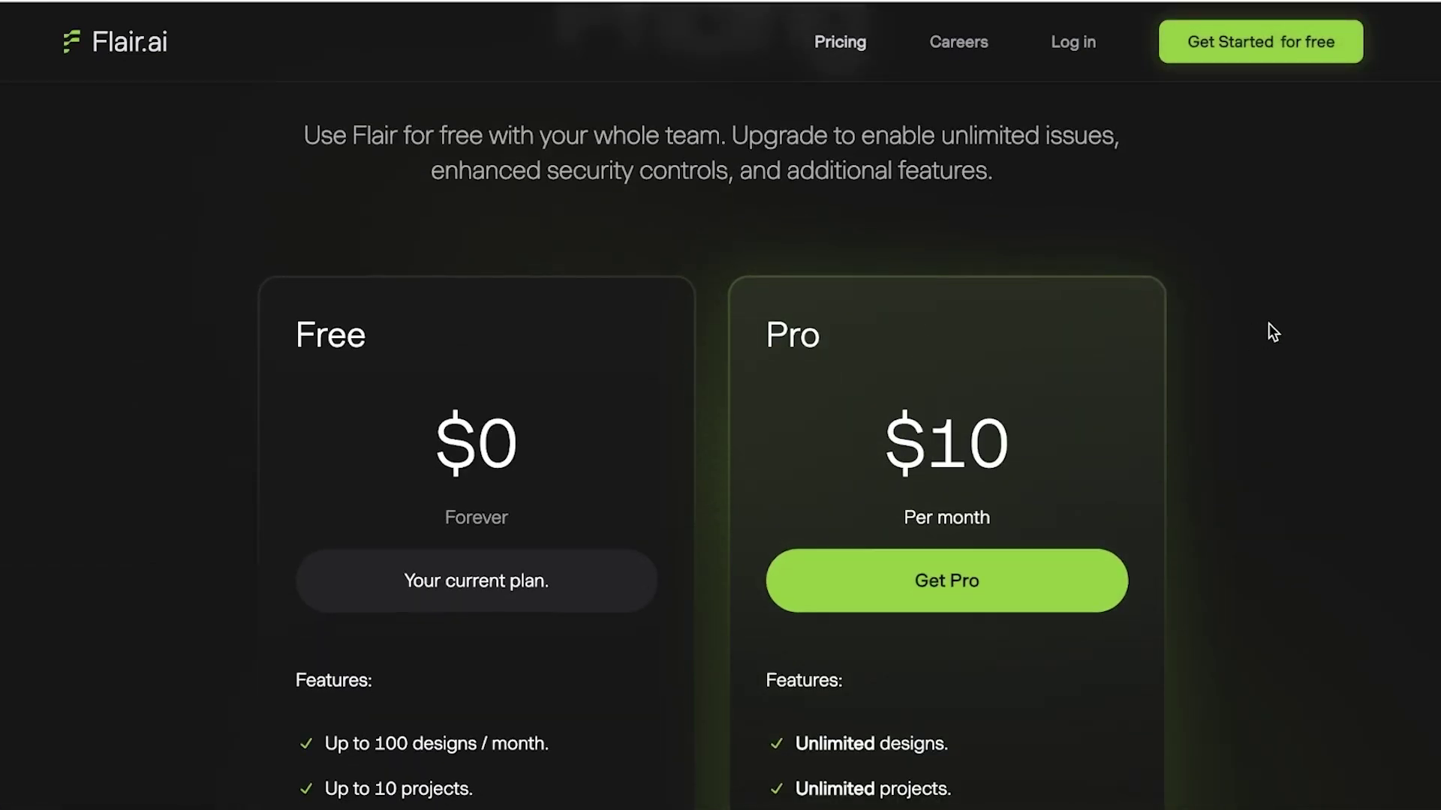
scroll(1268, 324, down, 3)
scroll(407, 318, up, 1)
scroll(411, 318, up, 1)
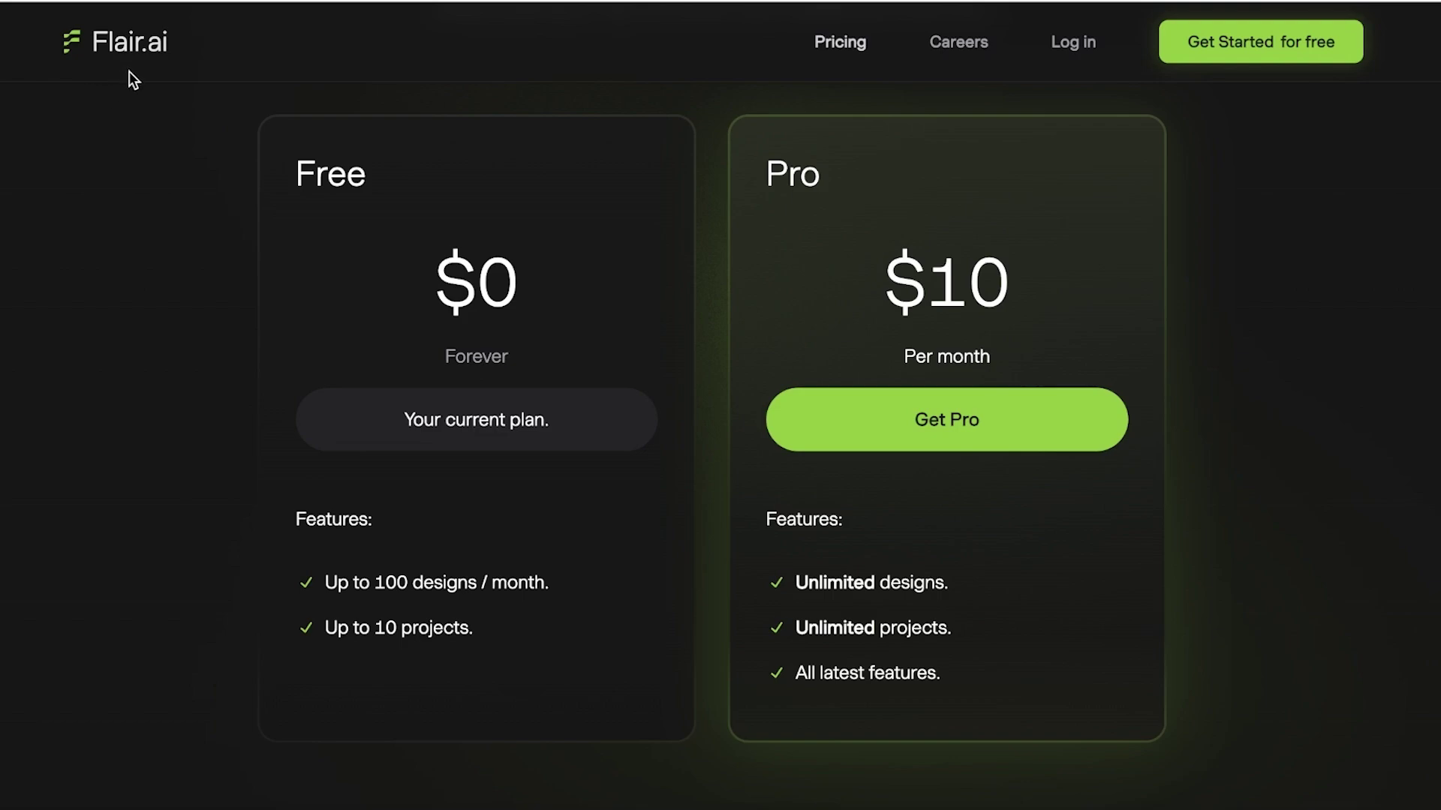
Step: Start using Flair.ai for free by signing in with the first listed Google account
click(1244, 49)
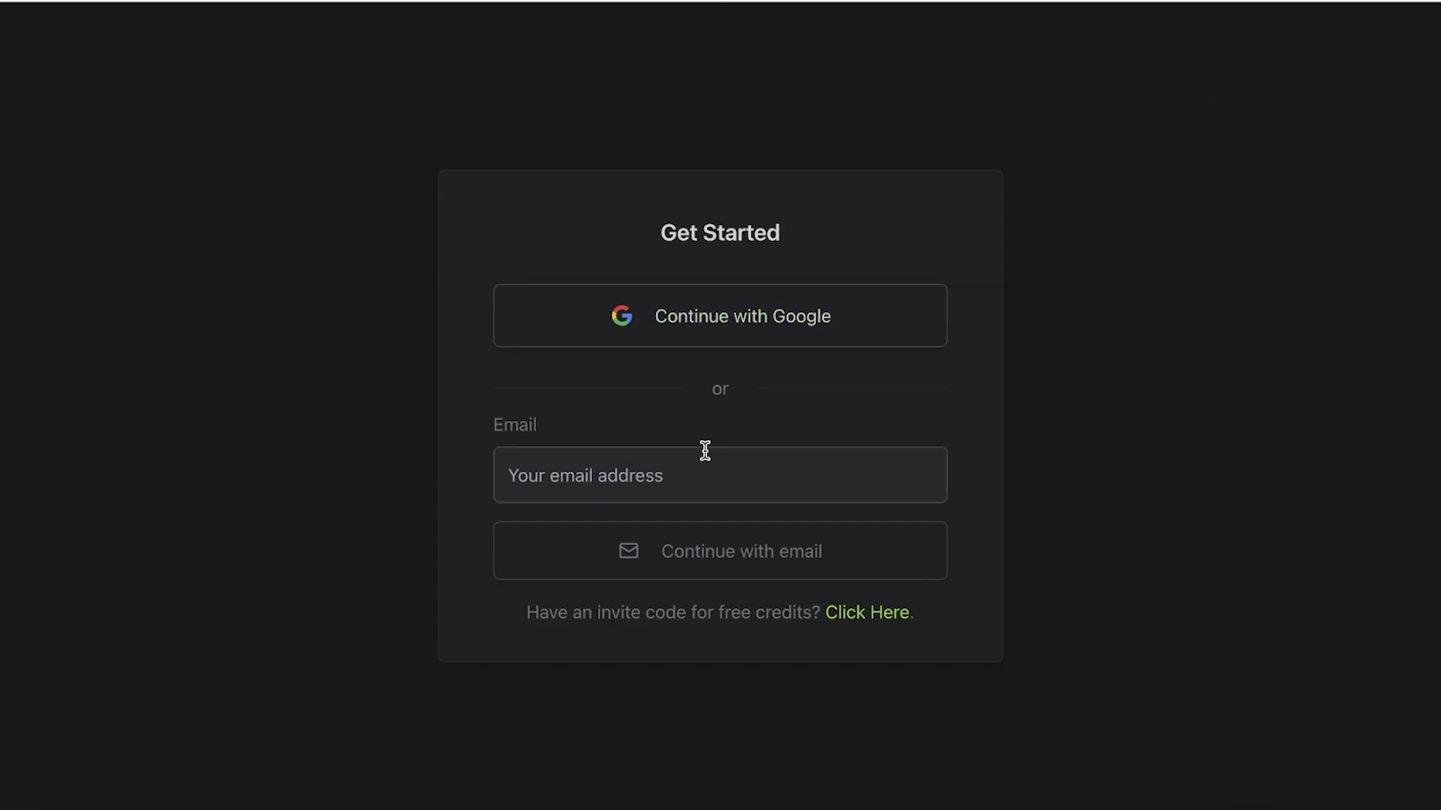
click(693, 469)
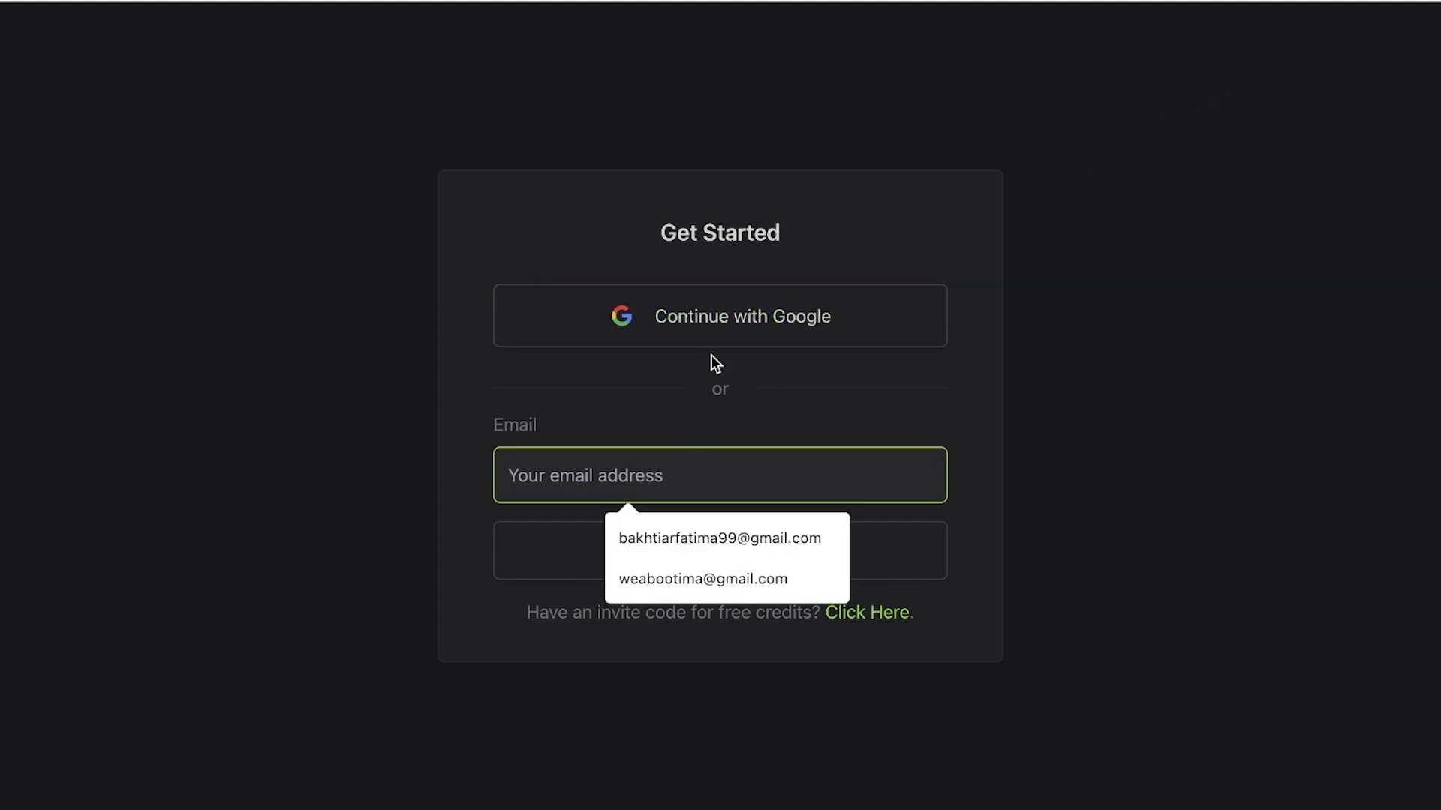
click(711, 325)
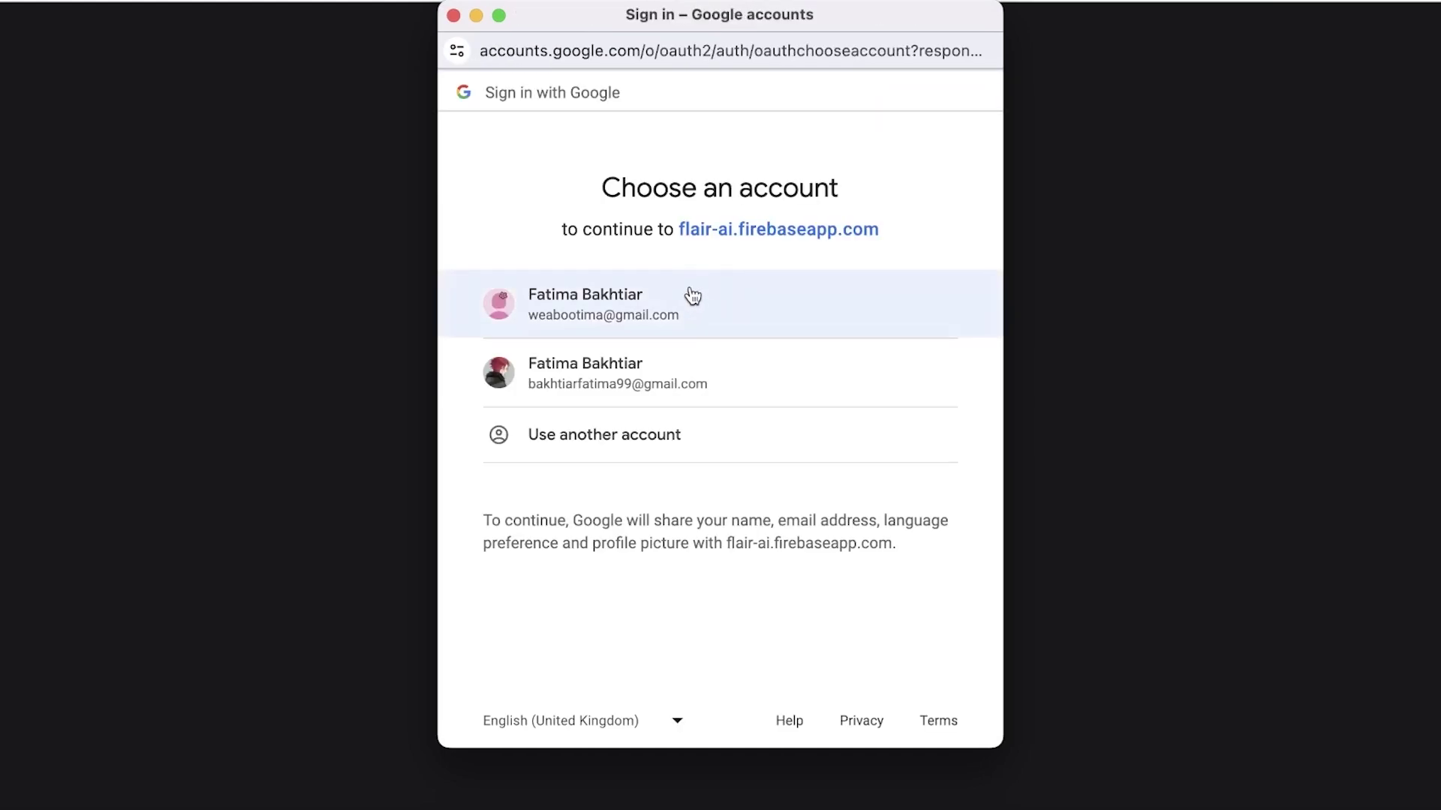
click(694, 292)
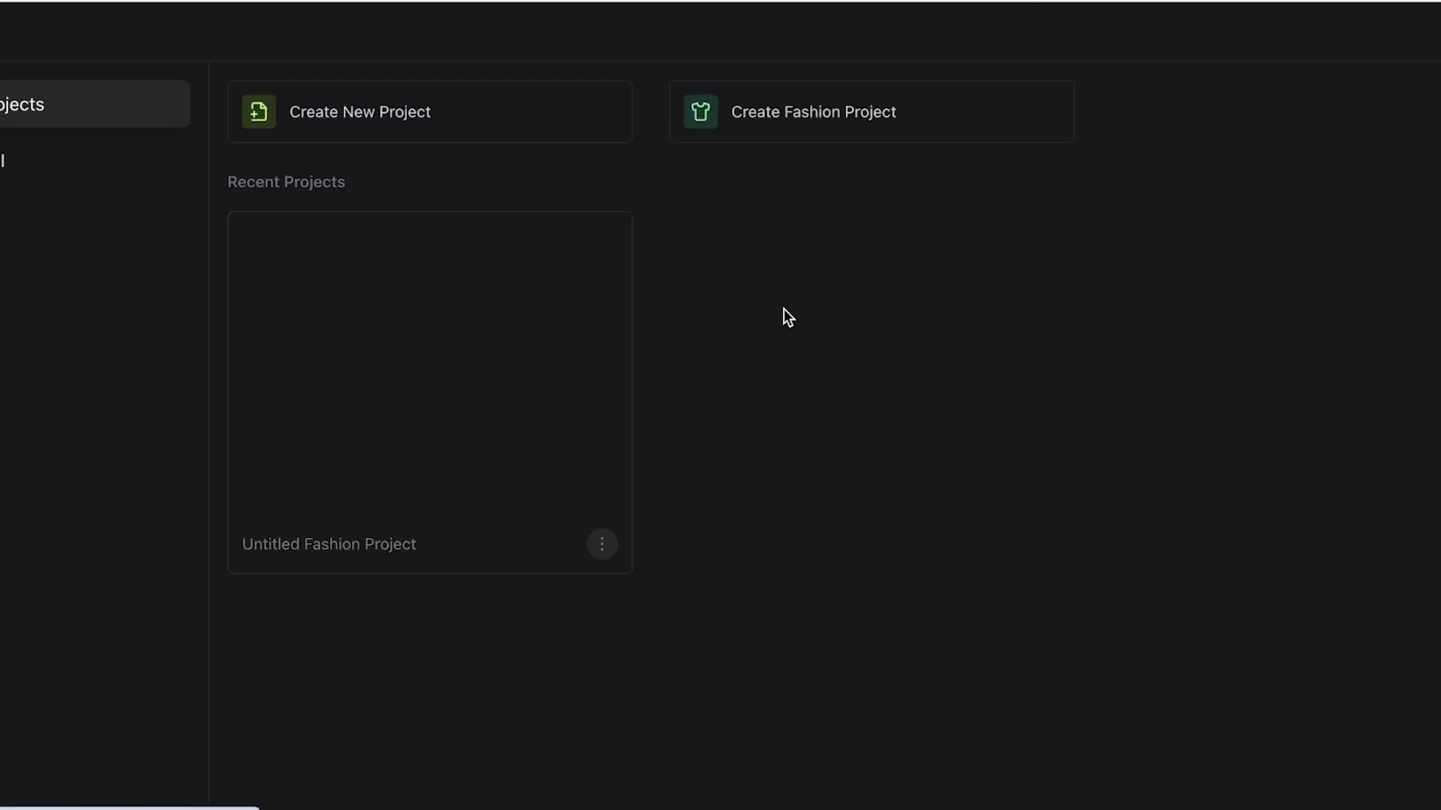
Step: Delete the "Untitled Fashion Project" from the recent projects
click(604, 544)
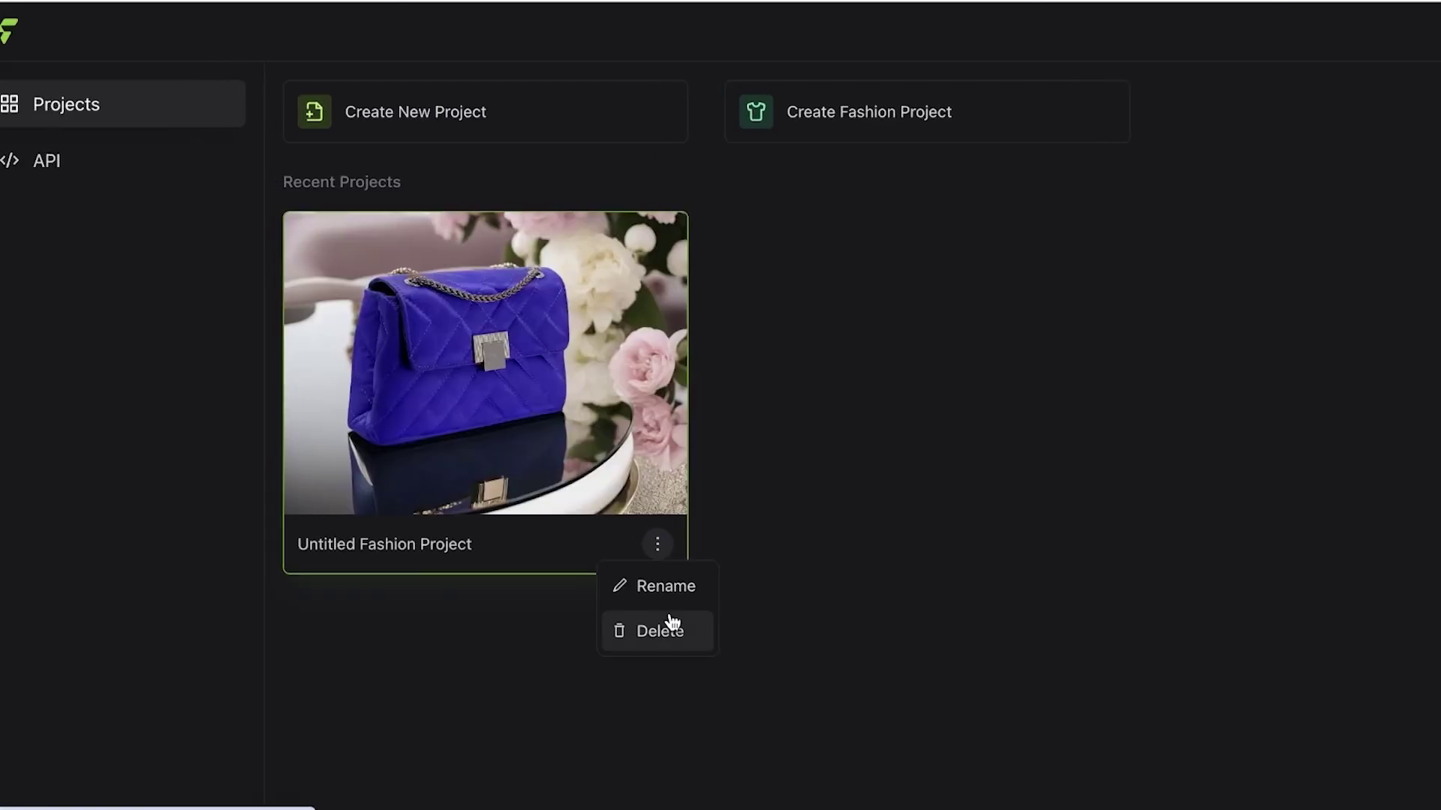
click(629, 631)
click(922, 447)
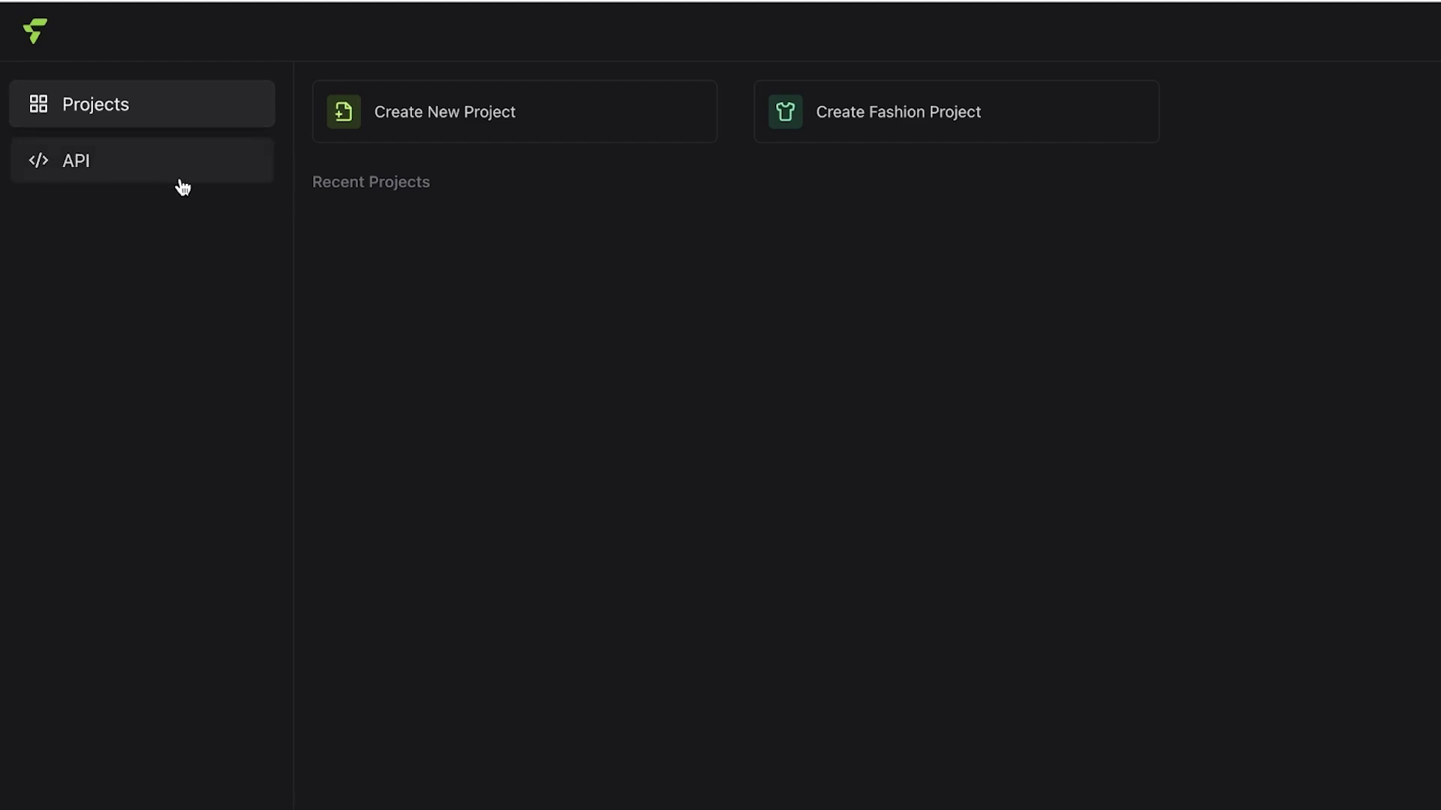
Step: Create a standard new project and return to the projects overview
click(577, 137)
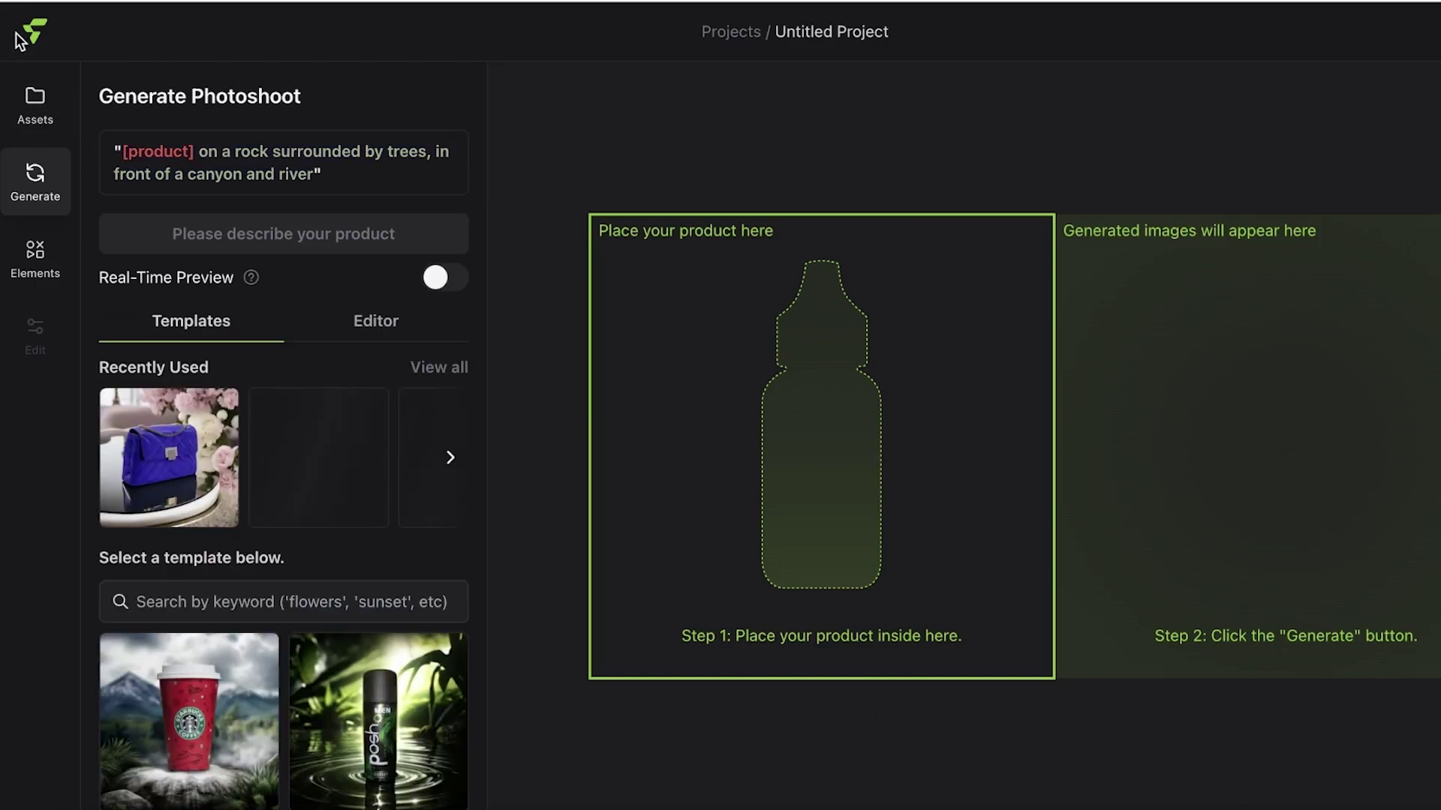
mouse_move(30, 31)
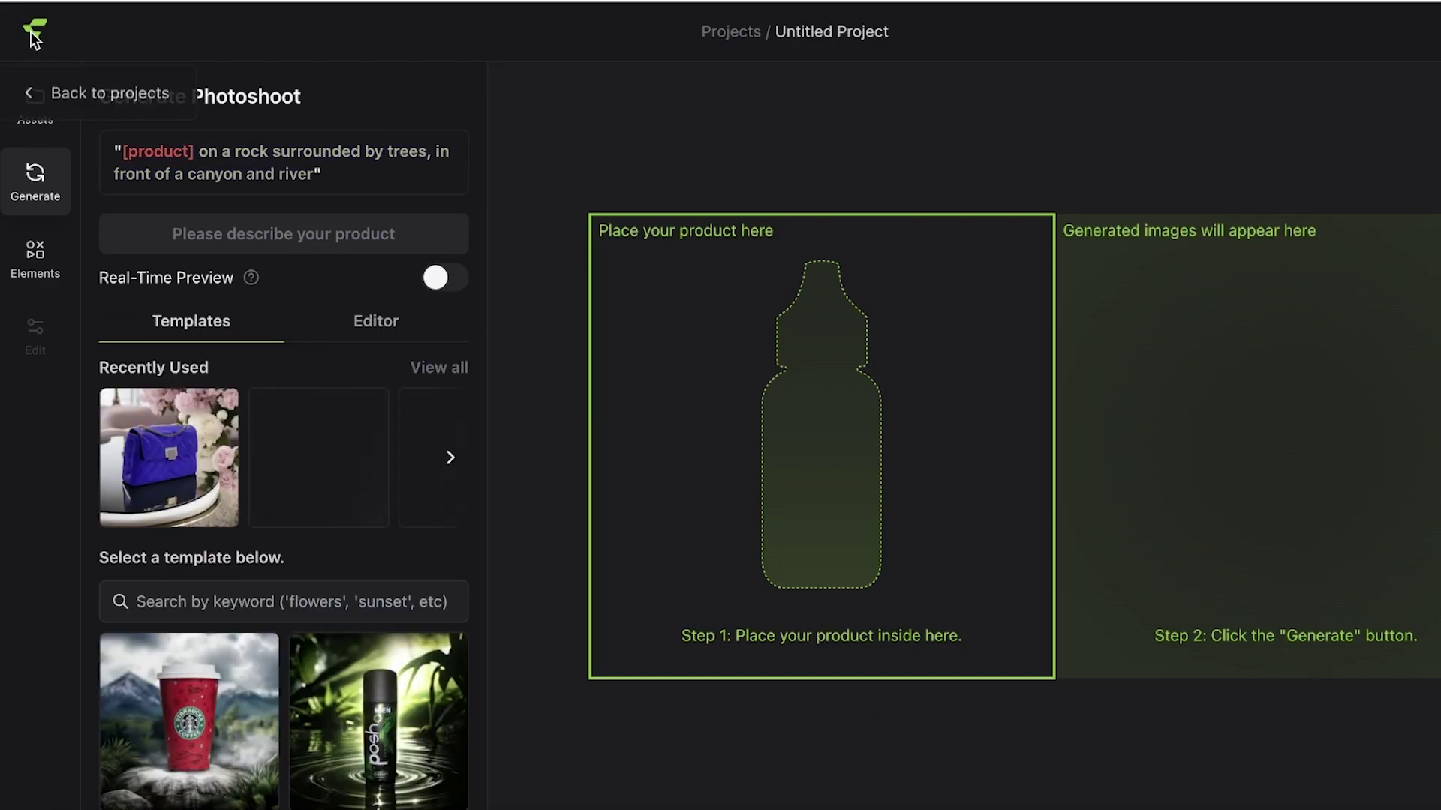
click(92, 104)
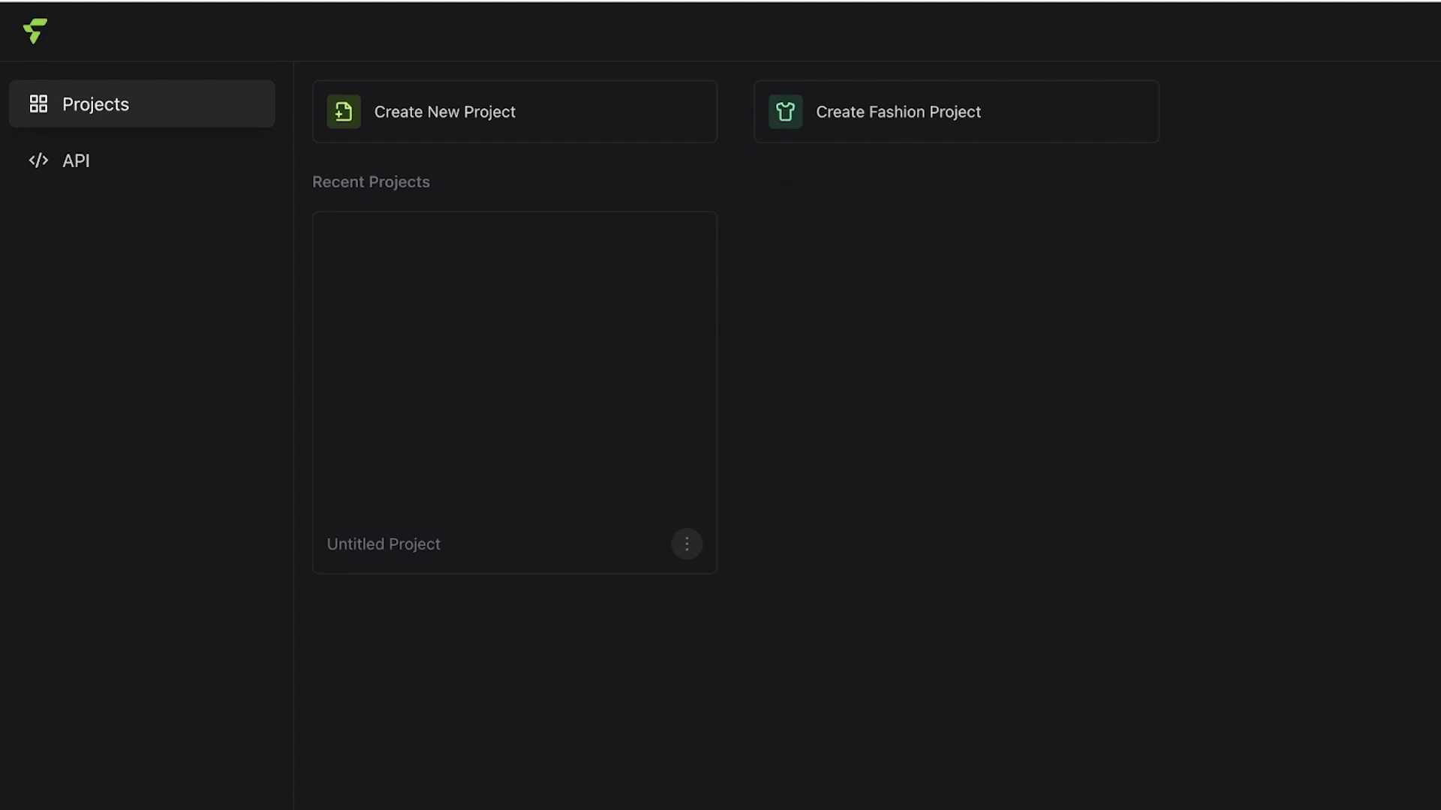
Step: Create a new standard project, upload 5_1_8.webp from the Desktop as its product photo and remove the photo's background
click(606, 129)
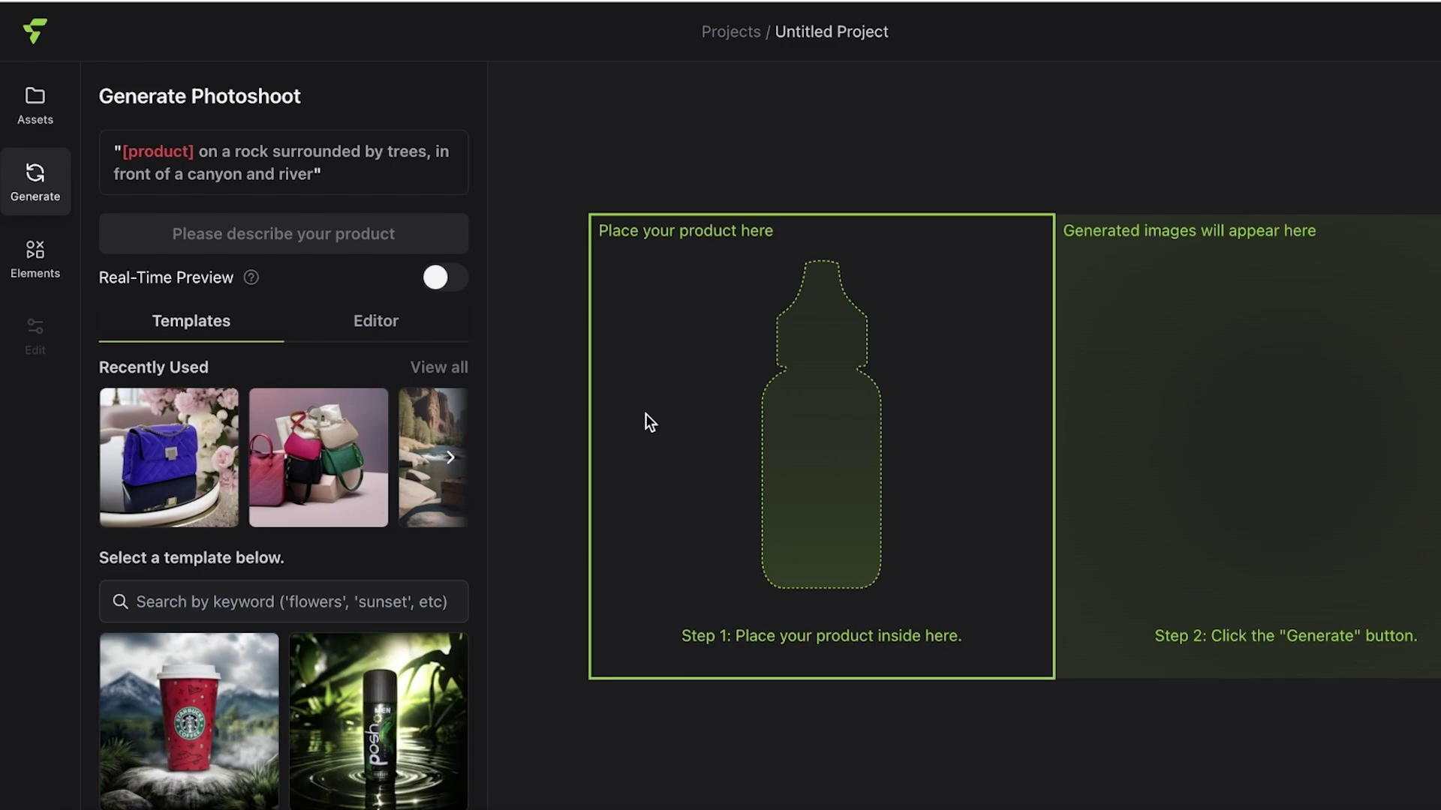
click(34, 122)
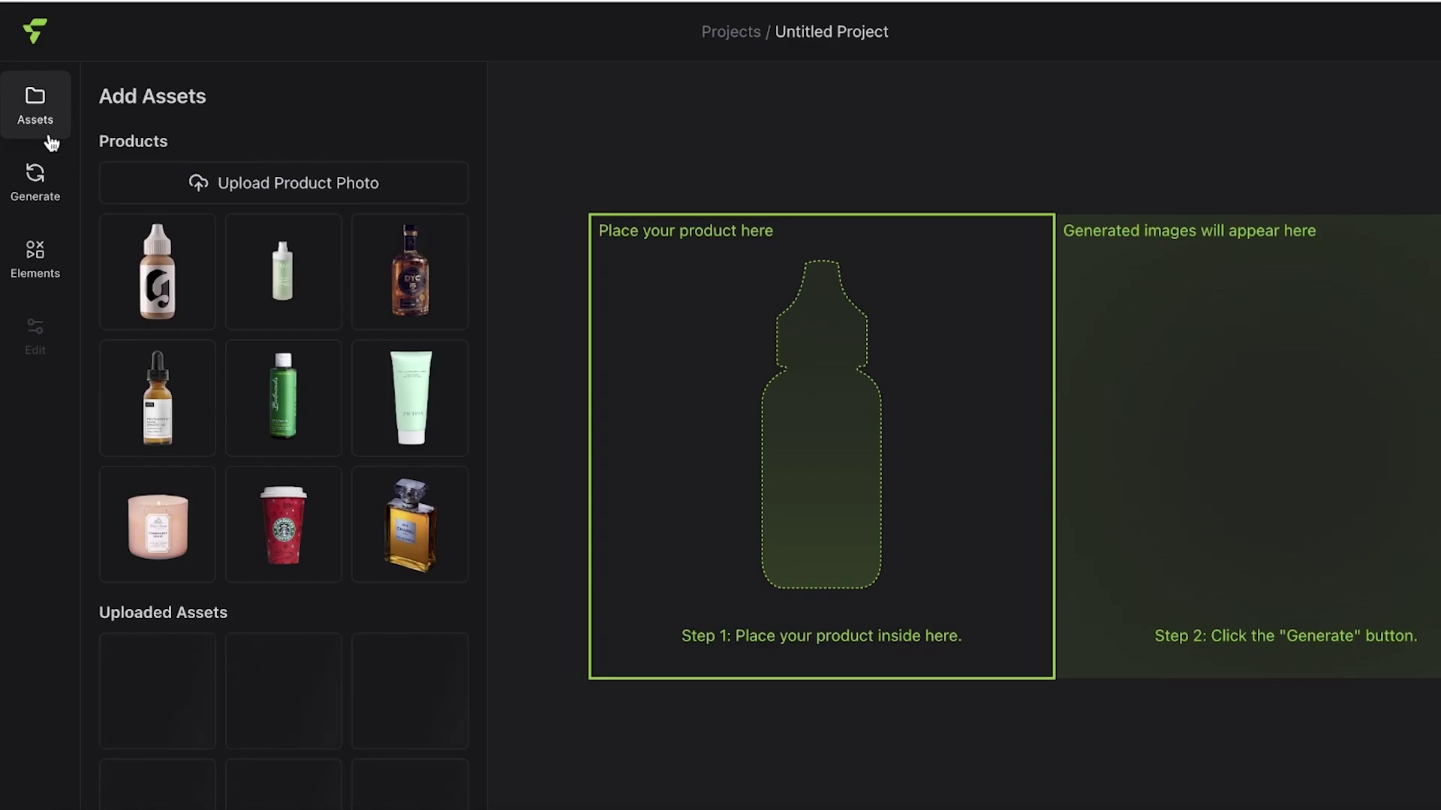
click(171, 185)
click(423, 225)
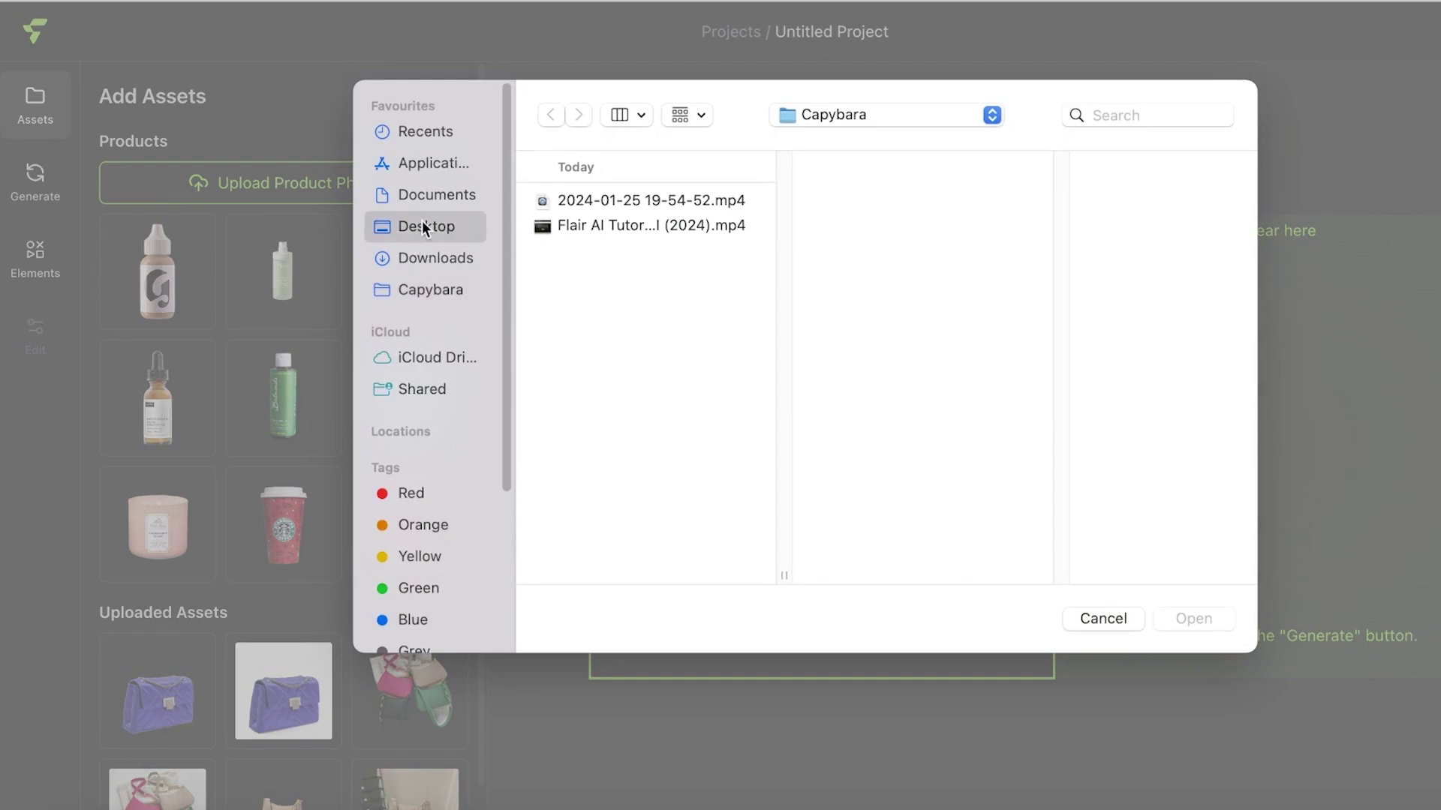
click(588, 224)
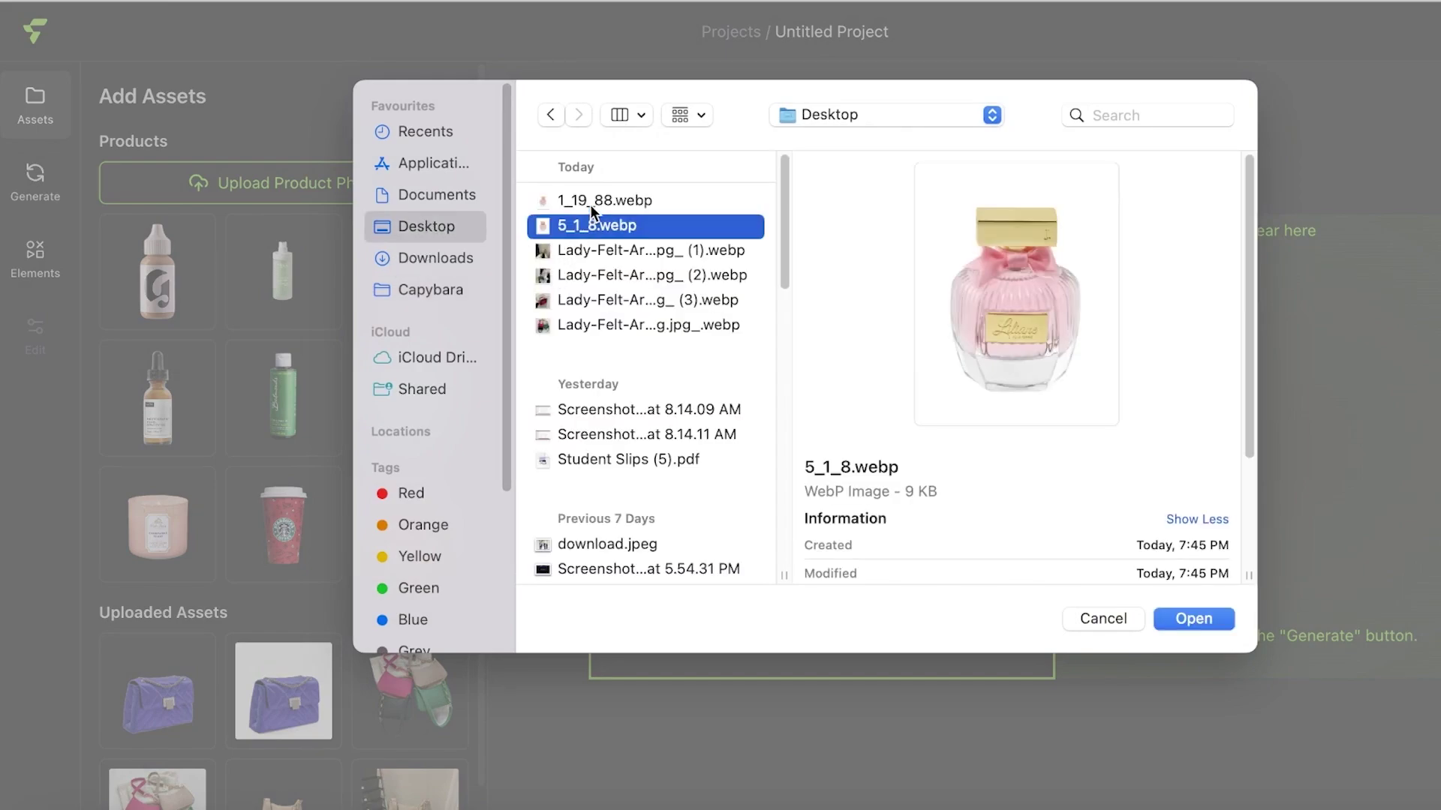
click(589, 202)
click(590, 227)
click(1173, 620)
click(1056, 689)
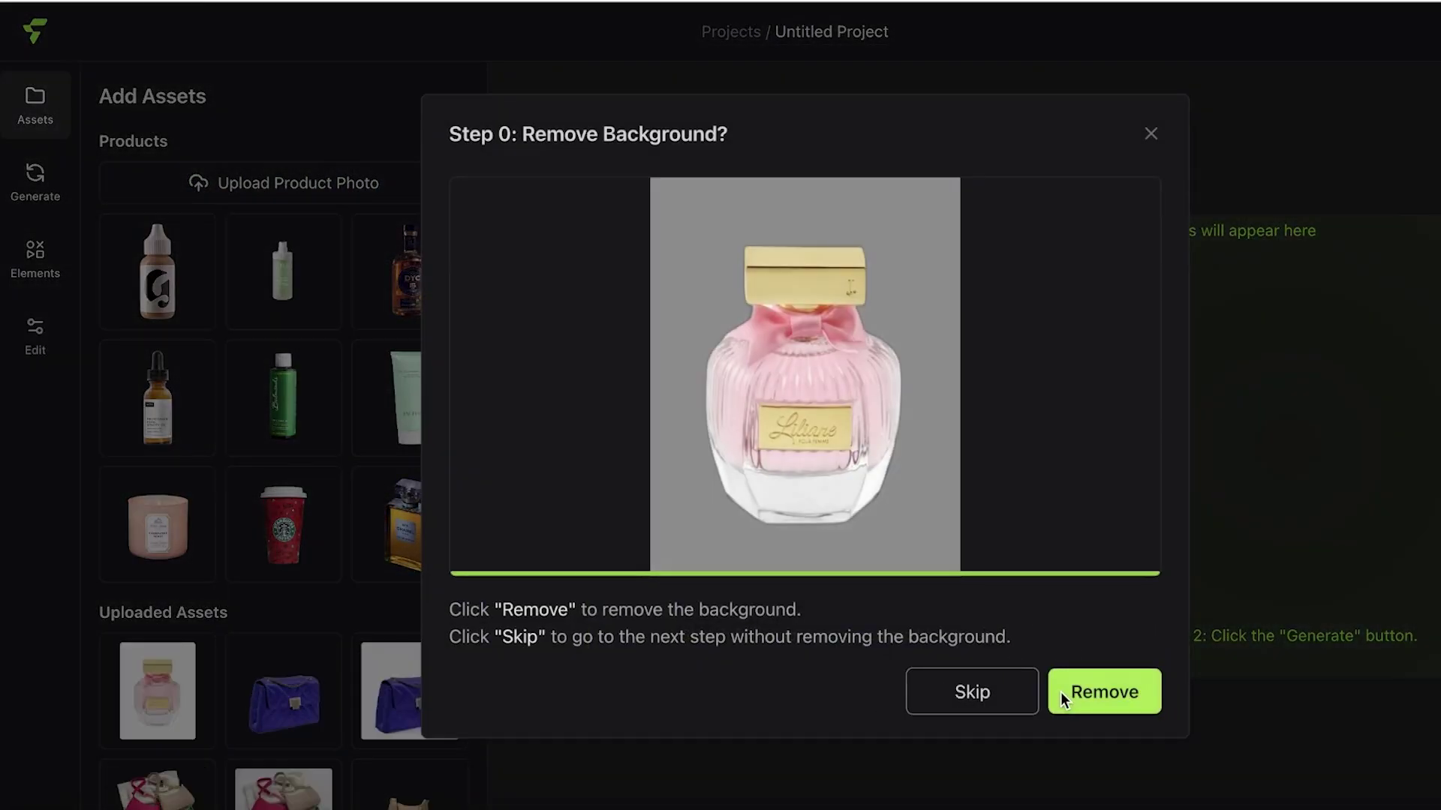
Step: Describe the product as "a pink perfume bottle" and position the bottle inside the product placement frame
click(993, 465)
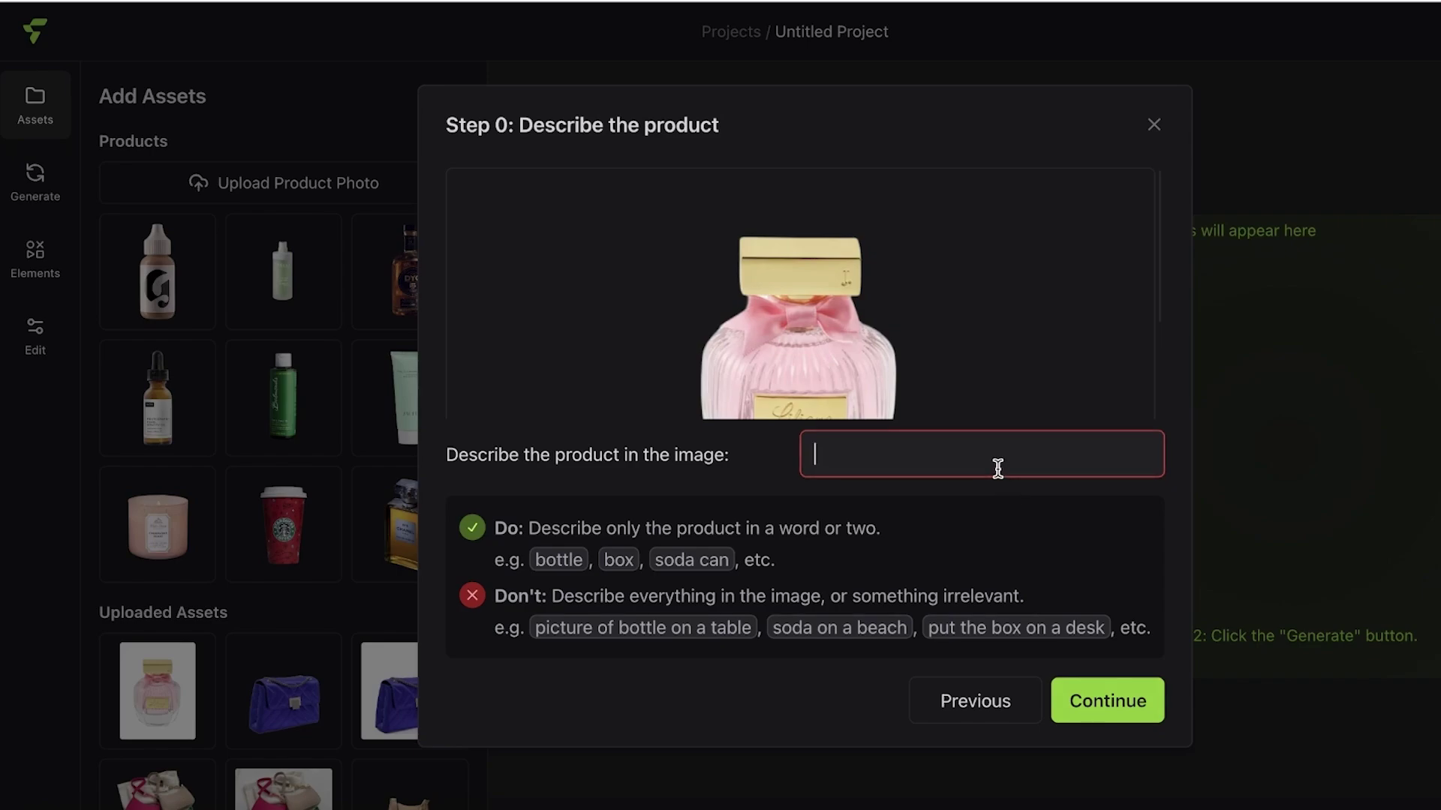
text(a pink perfume bottleperfume)
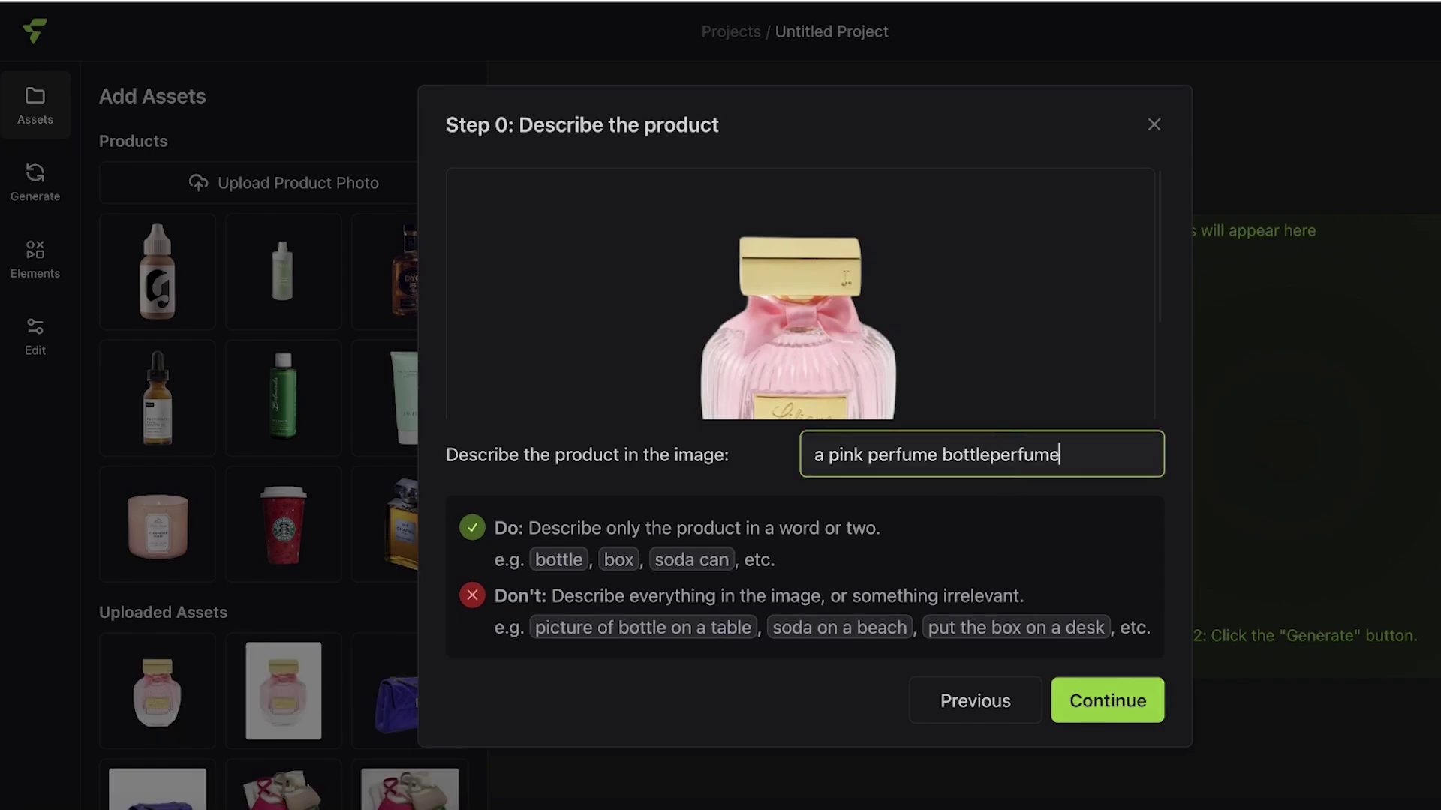
double_click(1027, 459)
click(997, 463)
drag(997, 463, 1111, 452)
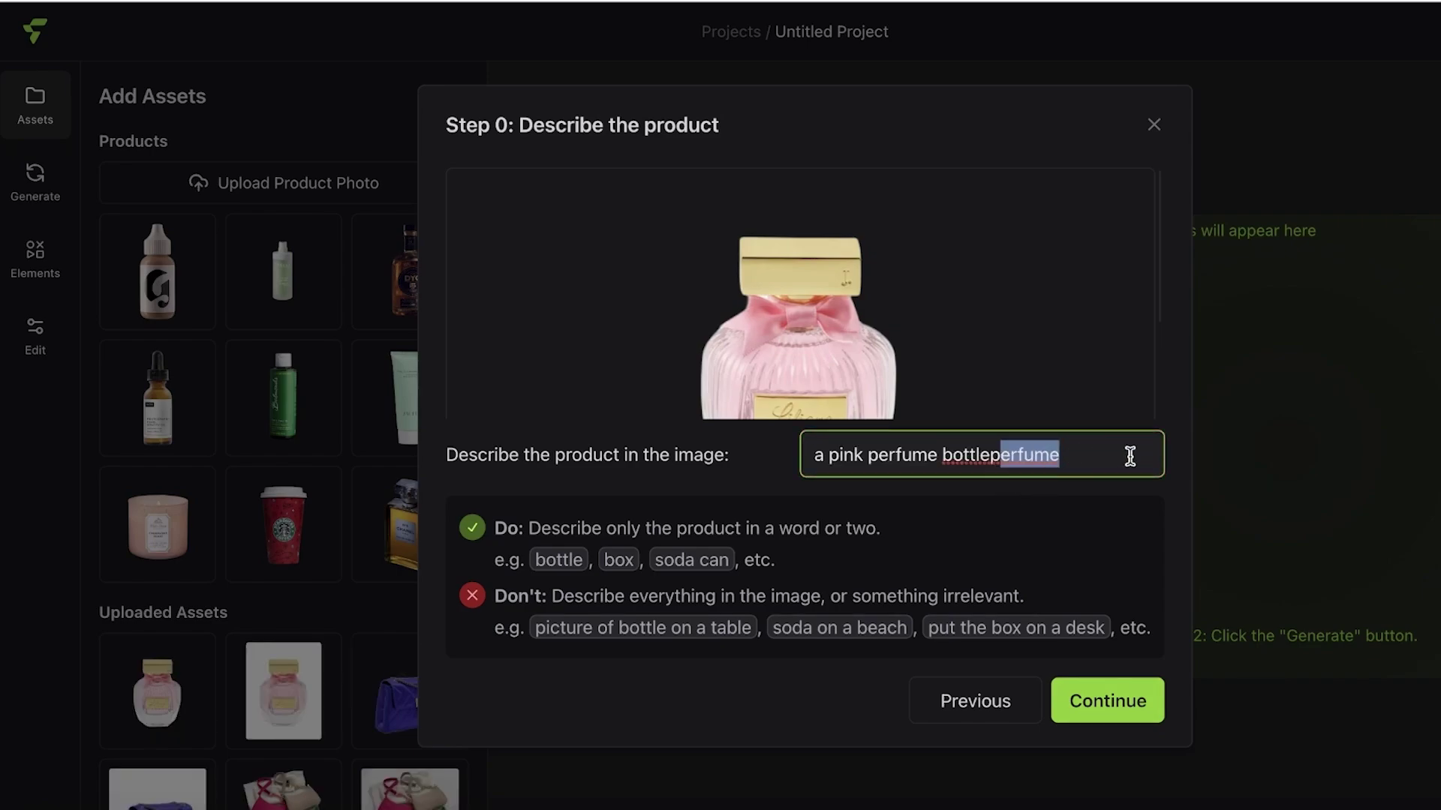
key(BackSpace)
key(BackSpace)
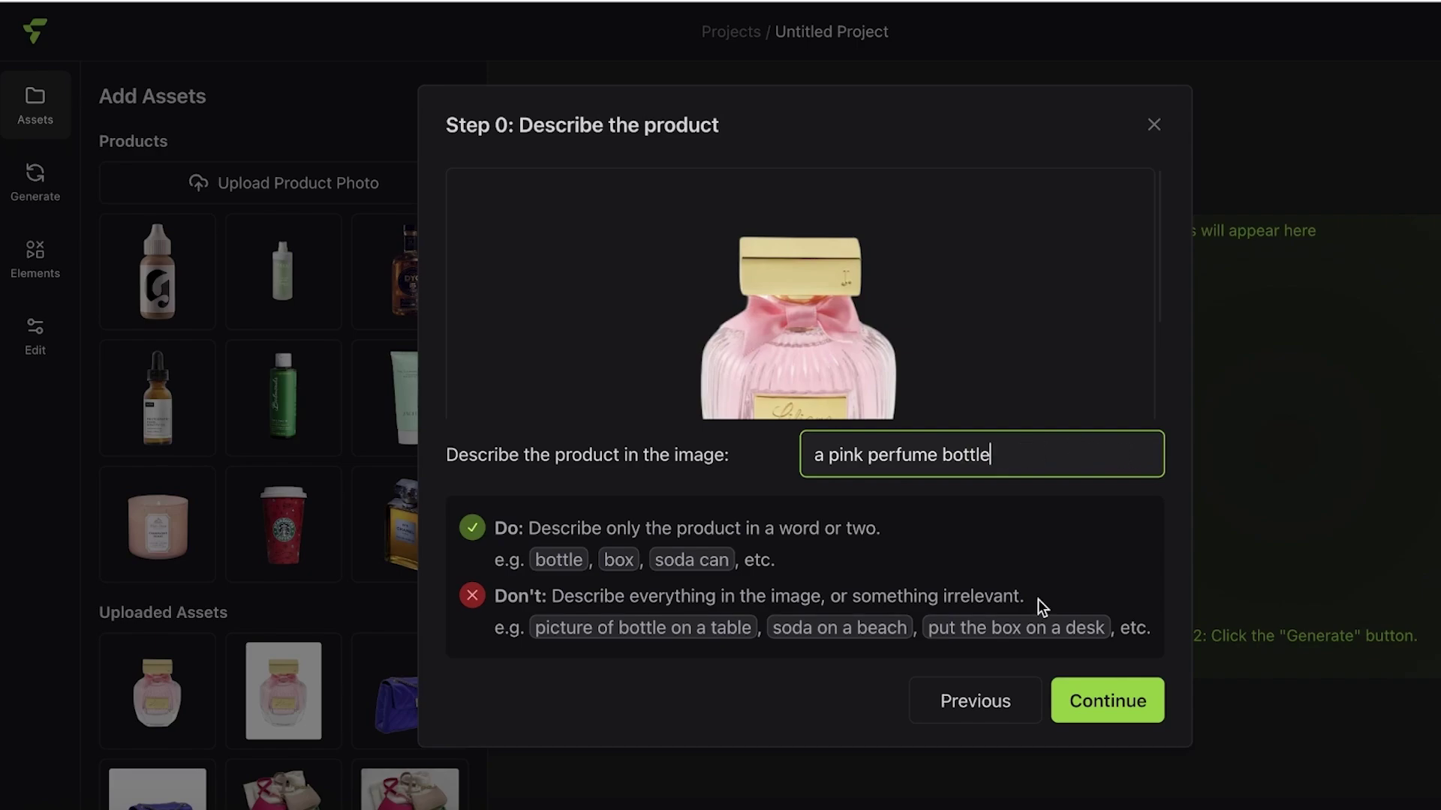
click(1136, 698)
drag(1058, 529, 976, 463)
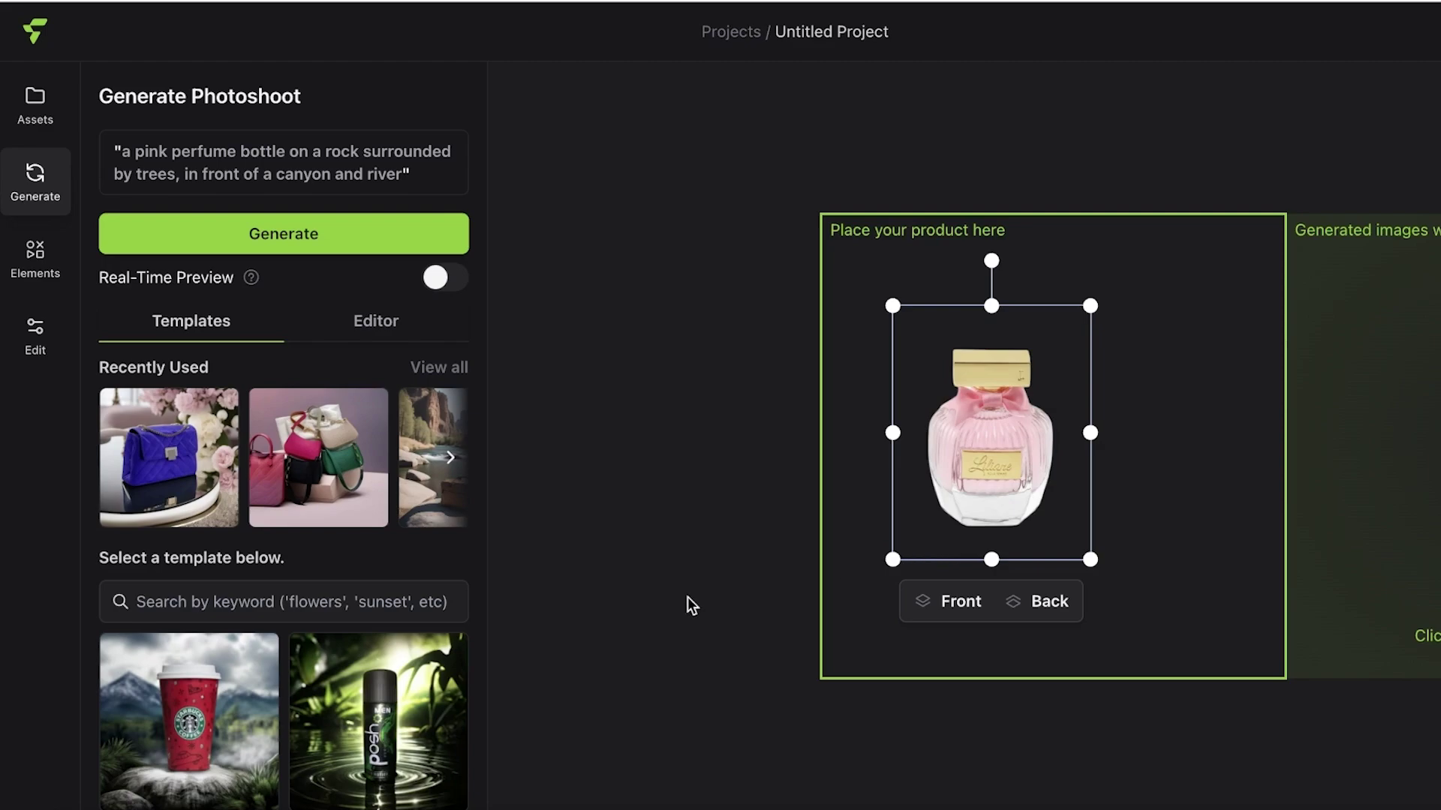
Step: Browse the photoshoot templates and open the form for editing the prompt
scroll(372, 655, down, 4)
scroll(373, 655, up, 3)
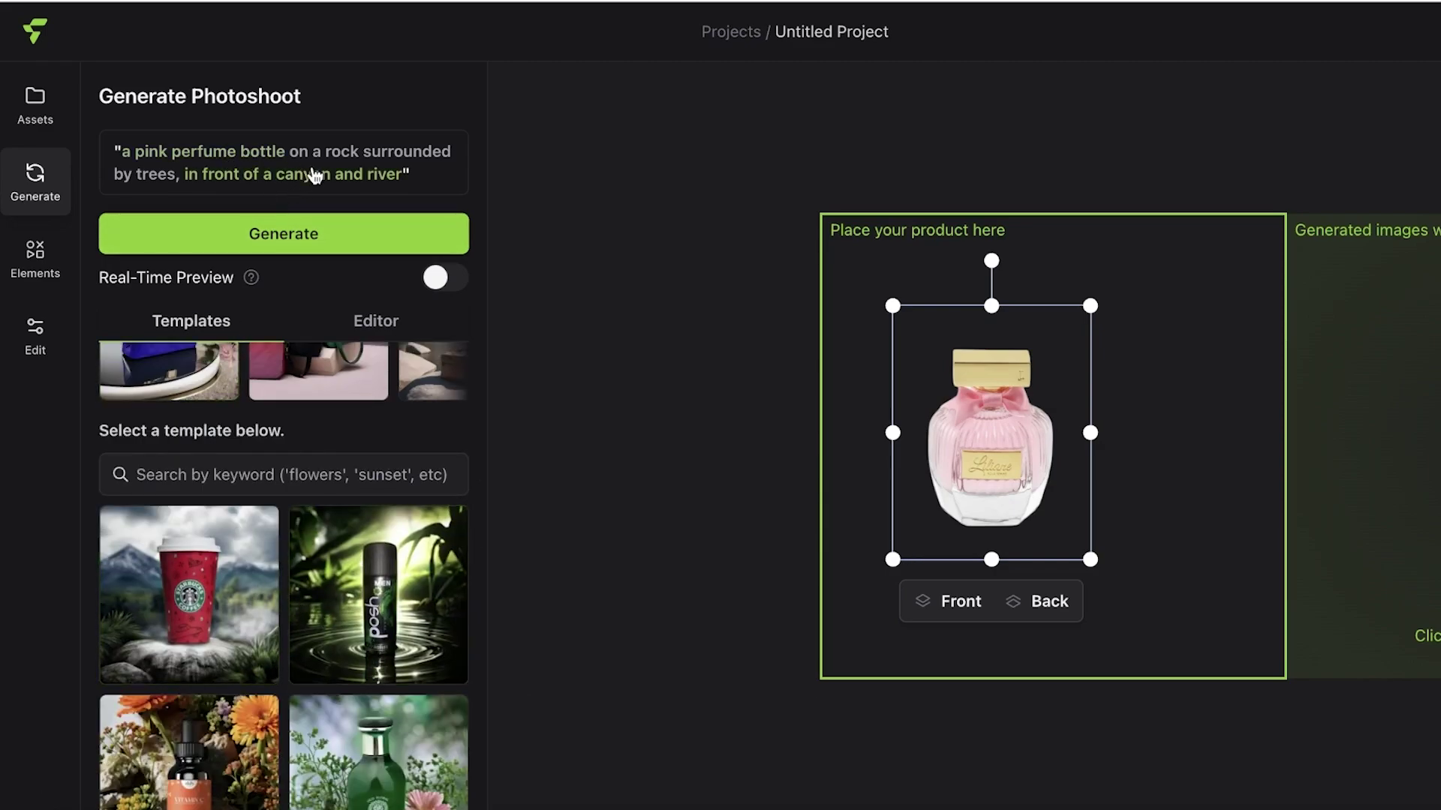
scroll(187, 544, down, 7)
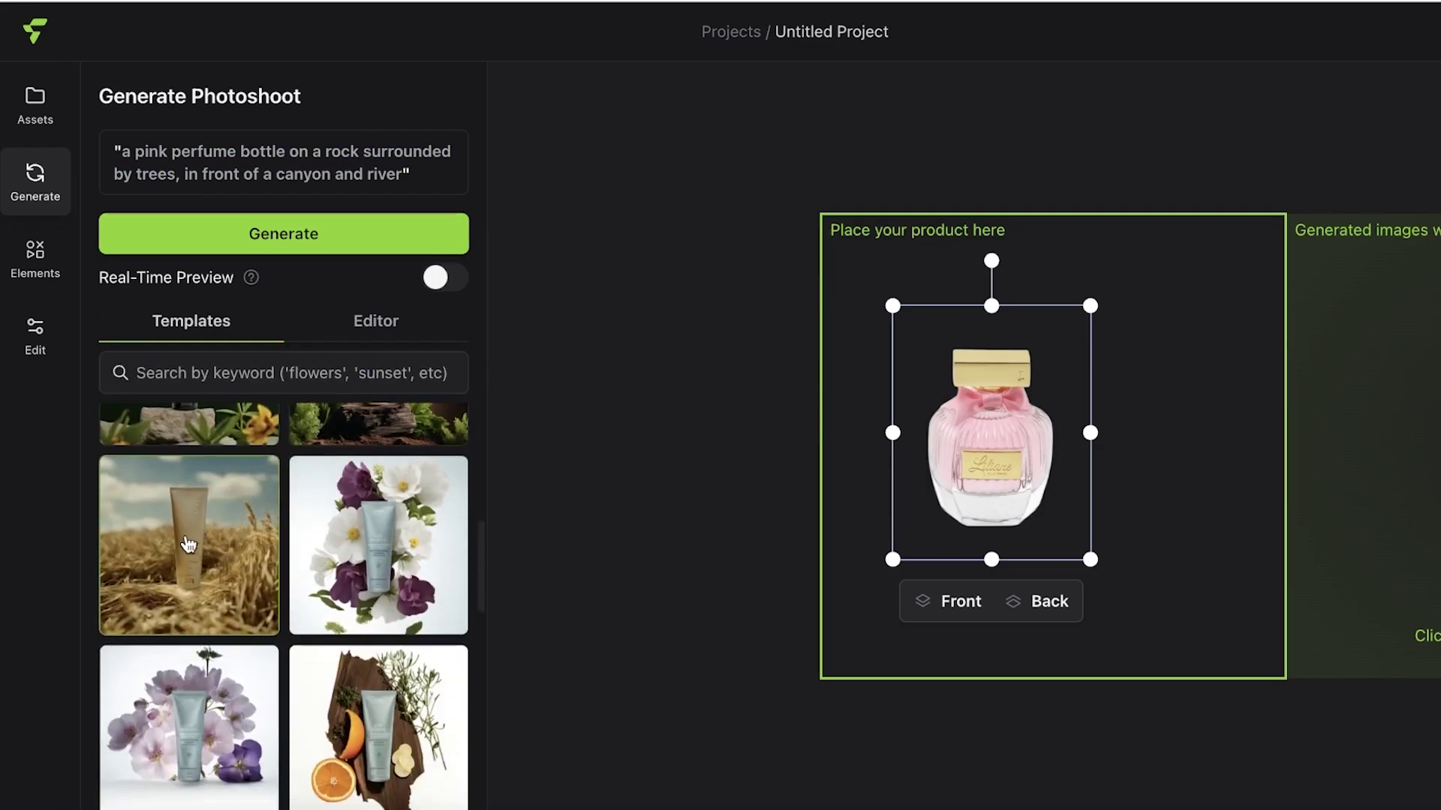
scroll(188, 543, down, 2)
click(376, 330)
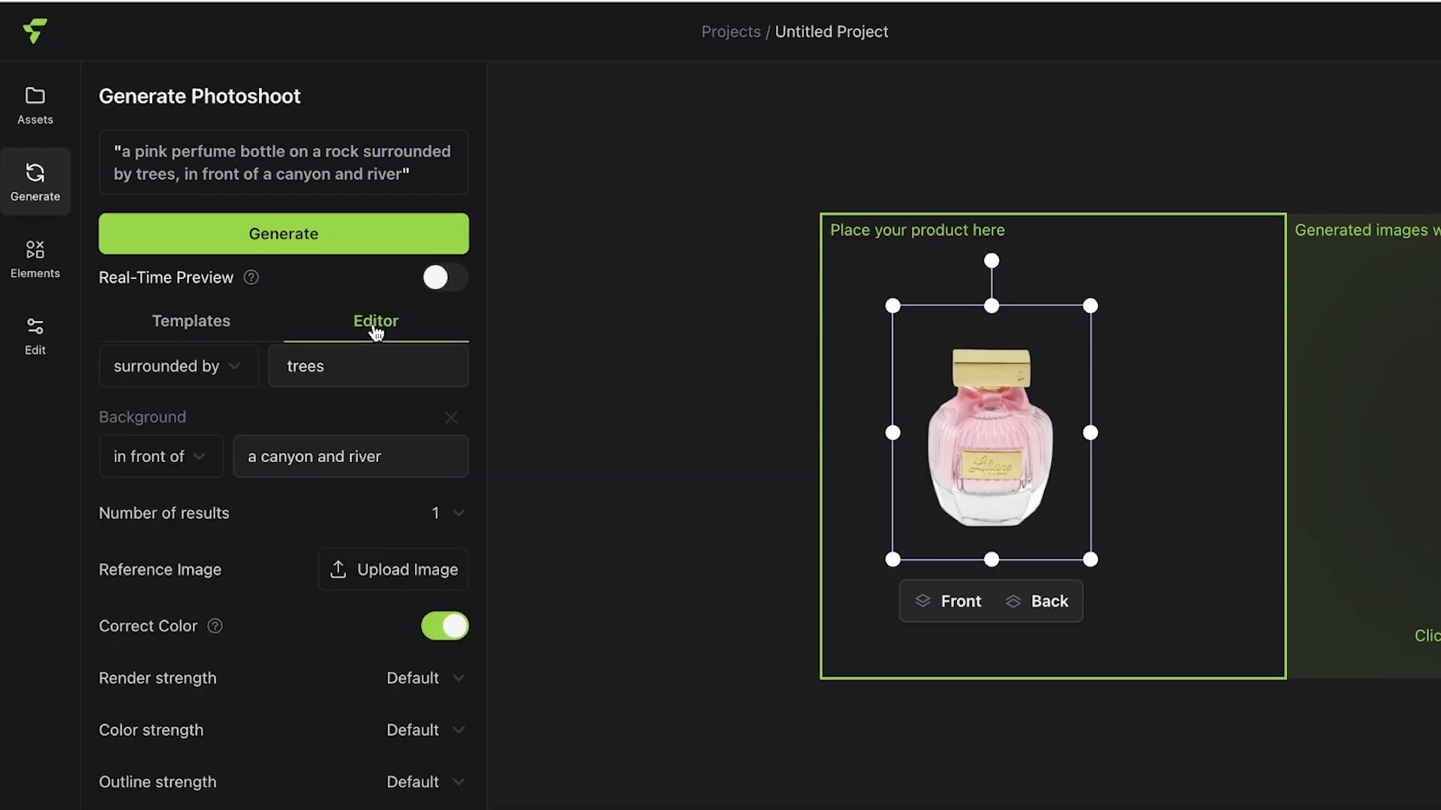
scroll(316, 454, up, 4)
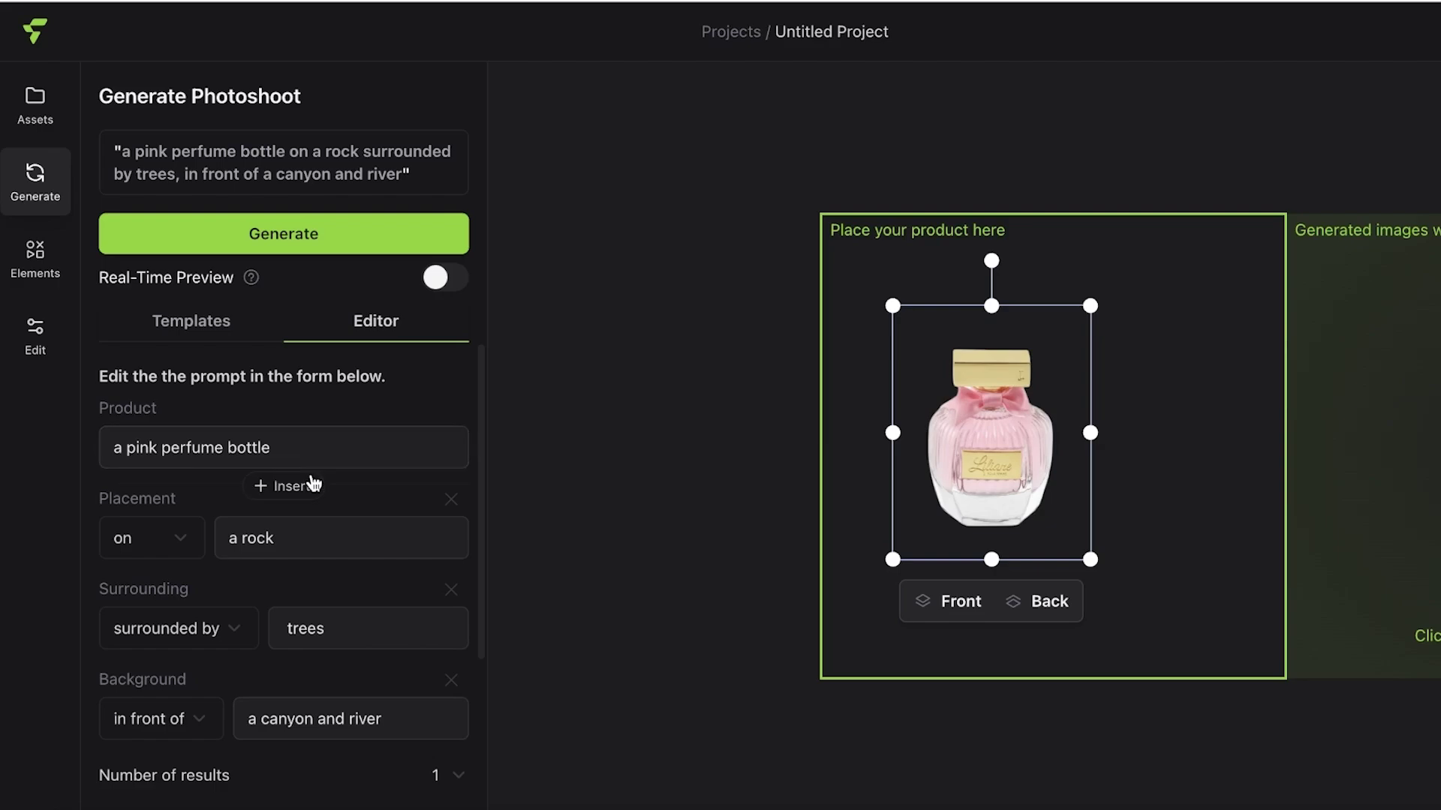
Step: Set the prompt's placement to "lying on" with "flowers" as the surface
click(182, 538)
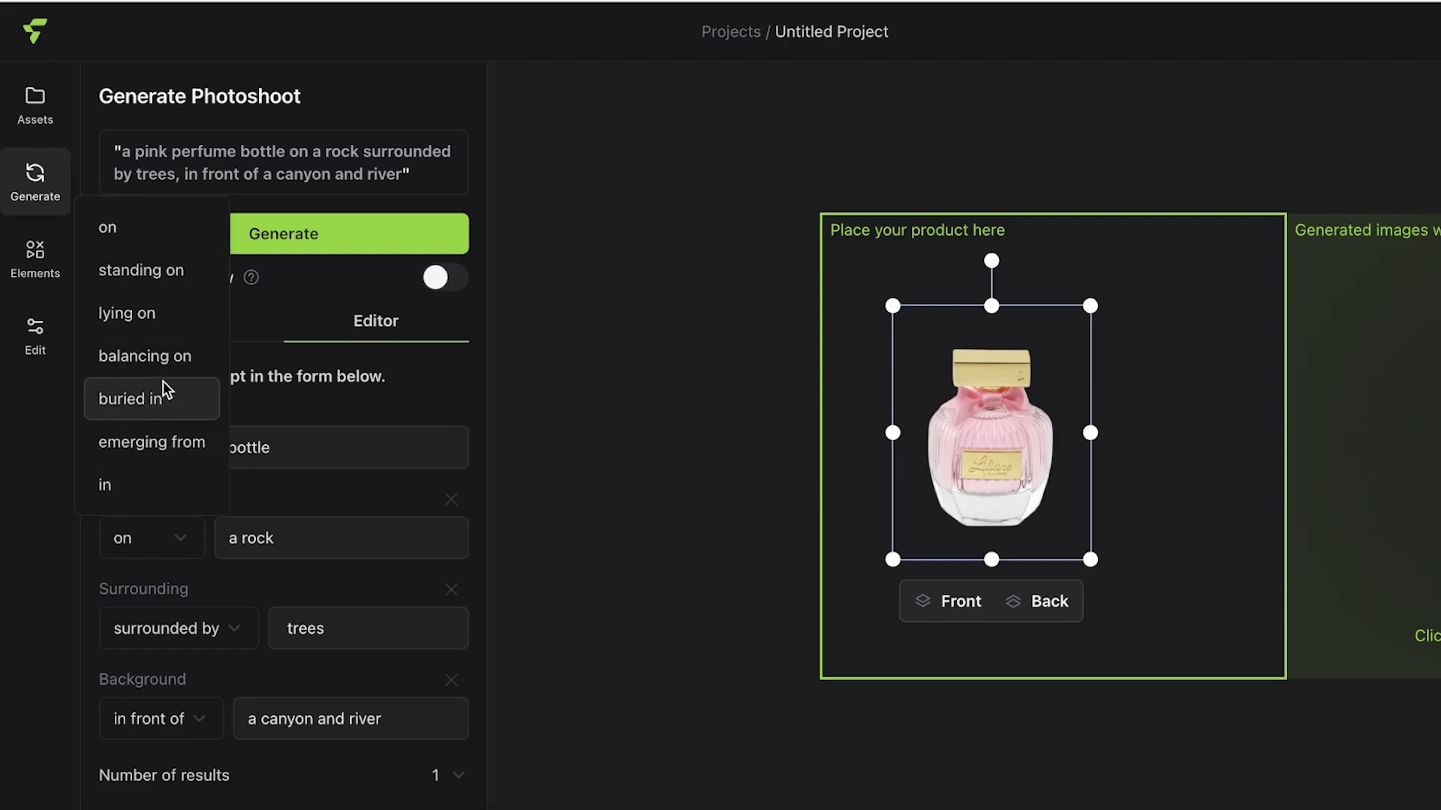
click(161, 316)
click(314, 571)
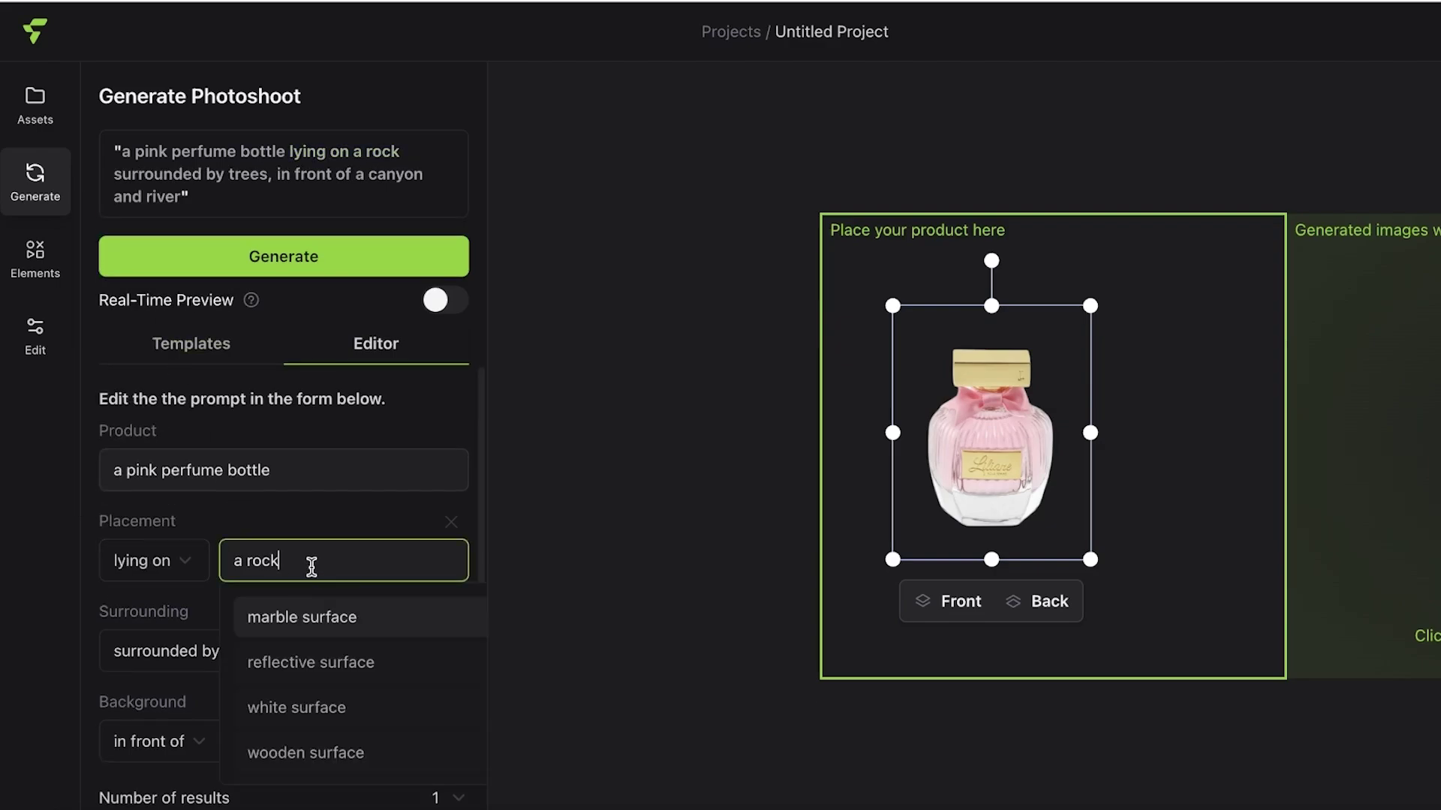
scroll(316, 638, down, 5)
scroll(331, 505, up, 5)
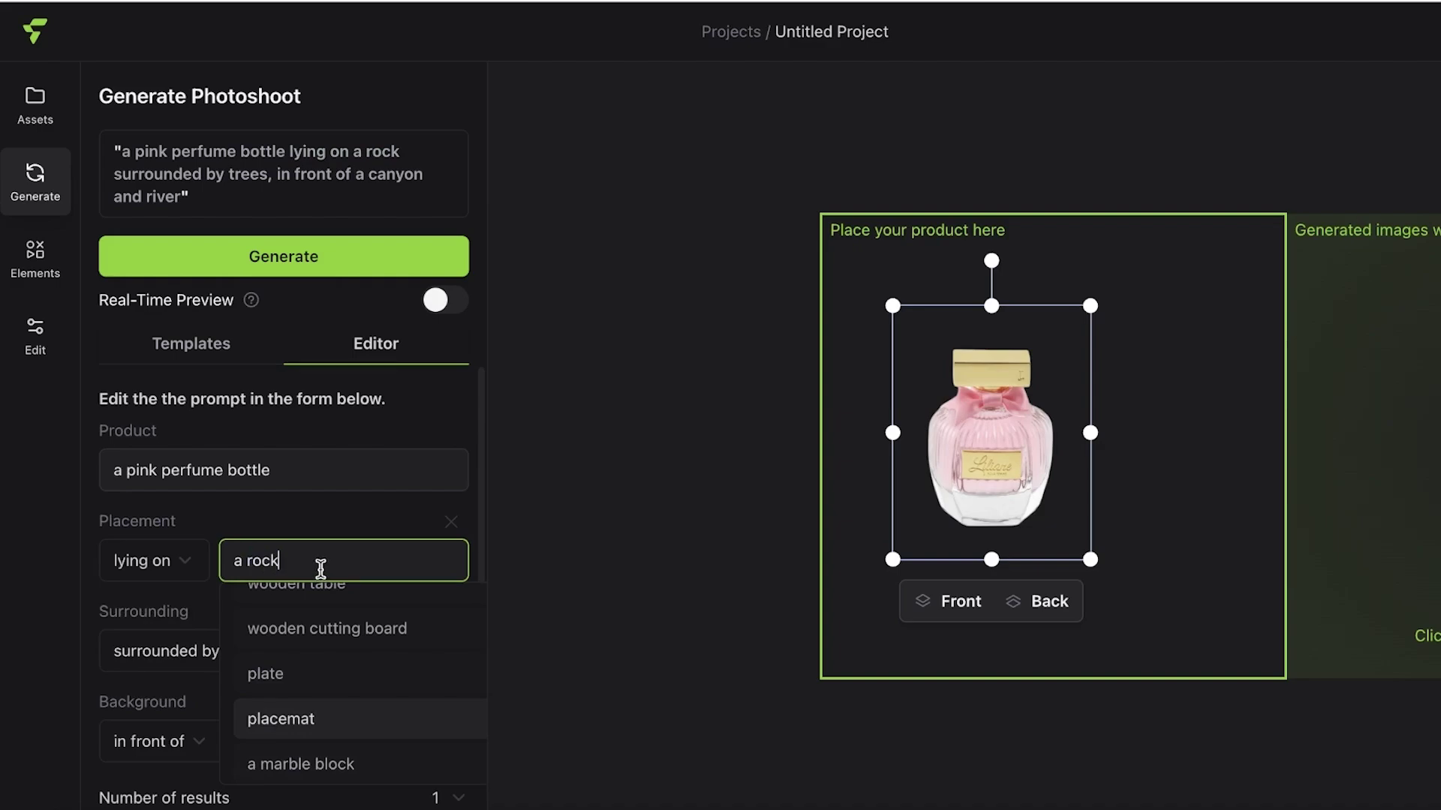
key(Escape)
key(BackSpace)
key(BackSpace)
key(BackSpace)
key(BackSpace)
key(BackSpace)
key(BackSpace)
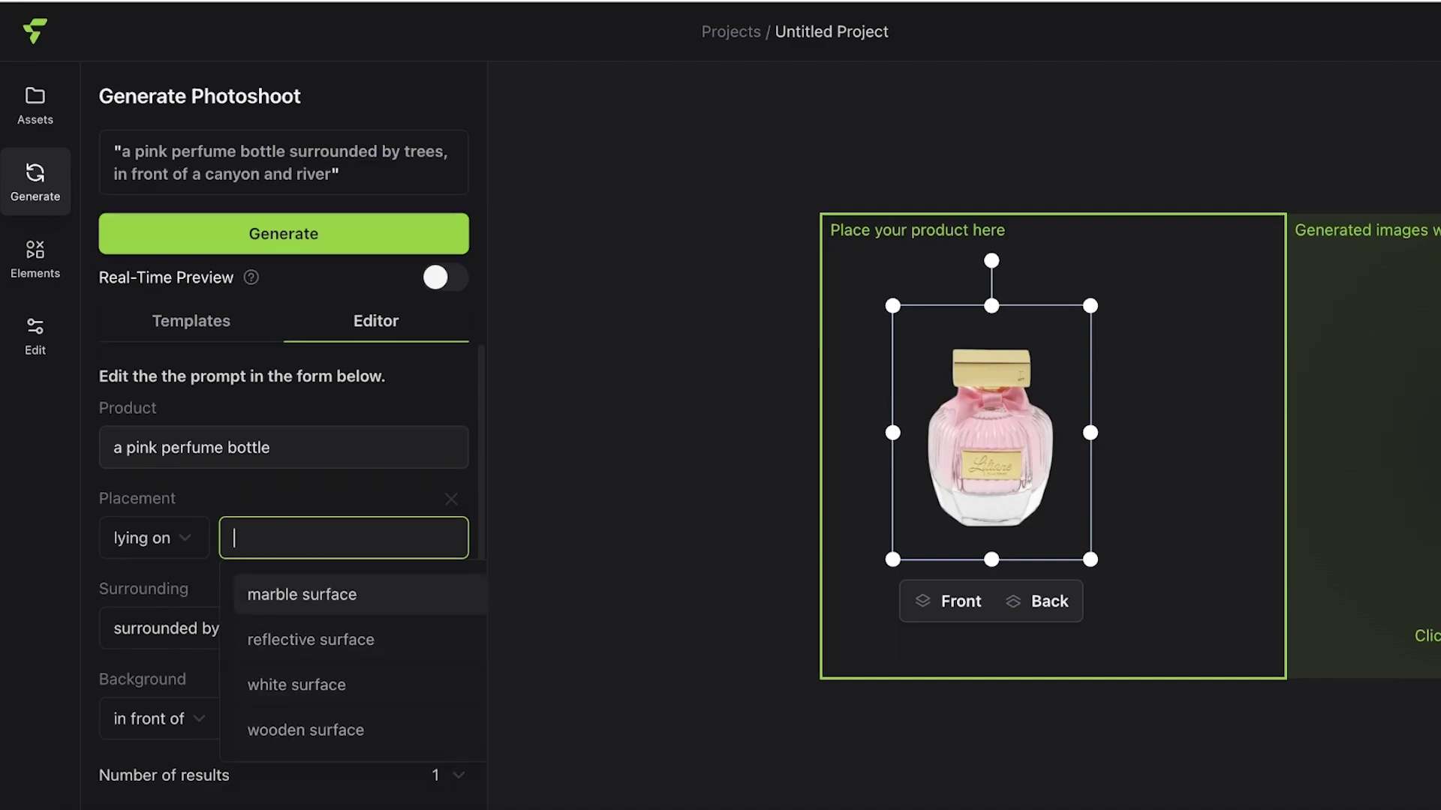
text(flowers)
Step: Change the prompt's surrounding to "next to" "a woman"
click(259, 651)
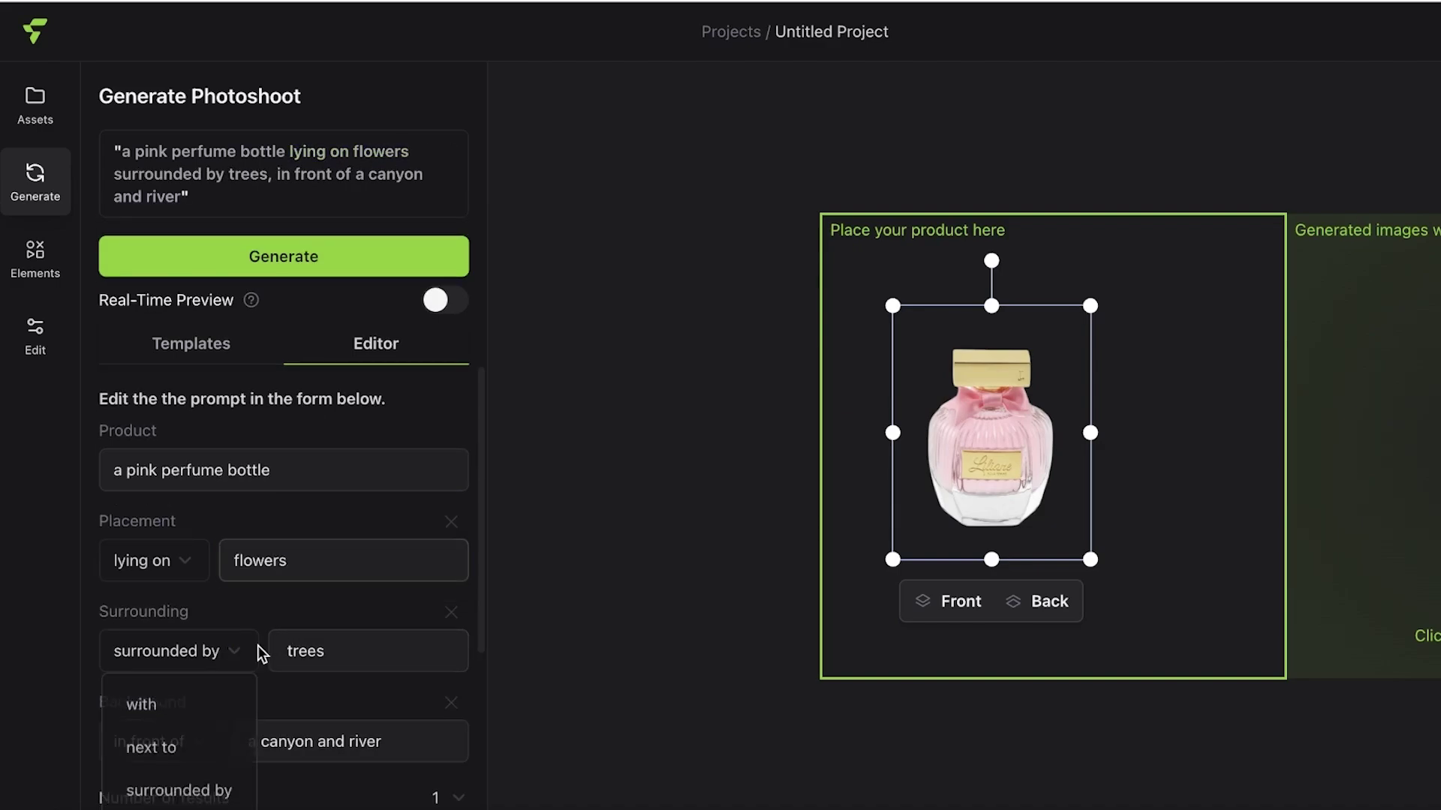
click(338, 652)
click(192, 653)
click(180, 748)
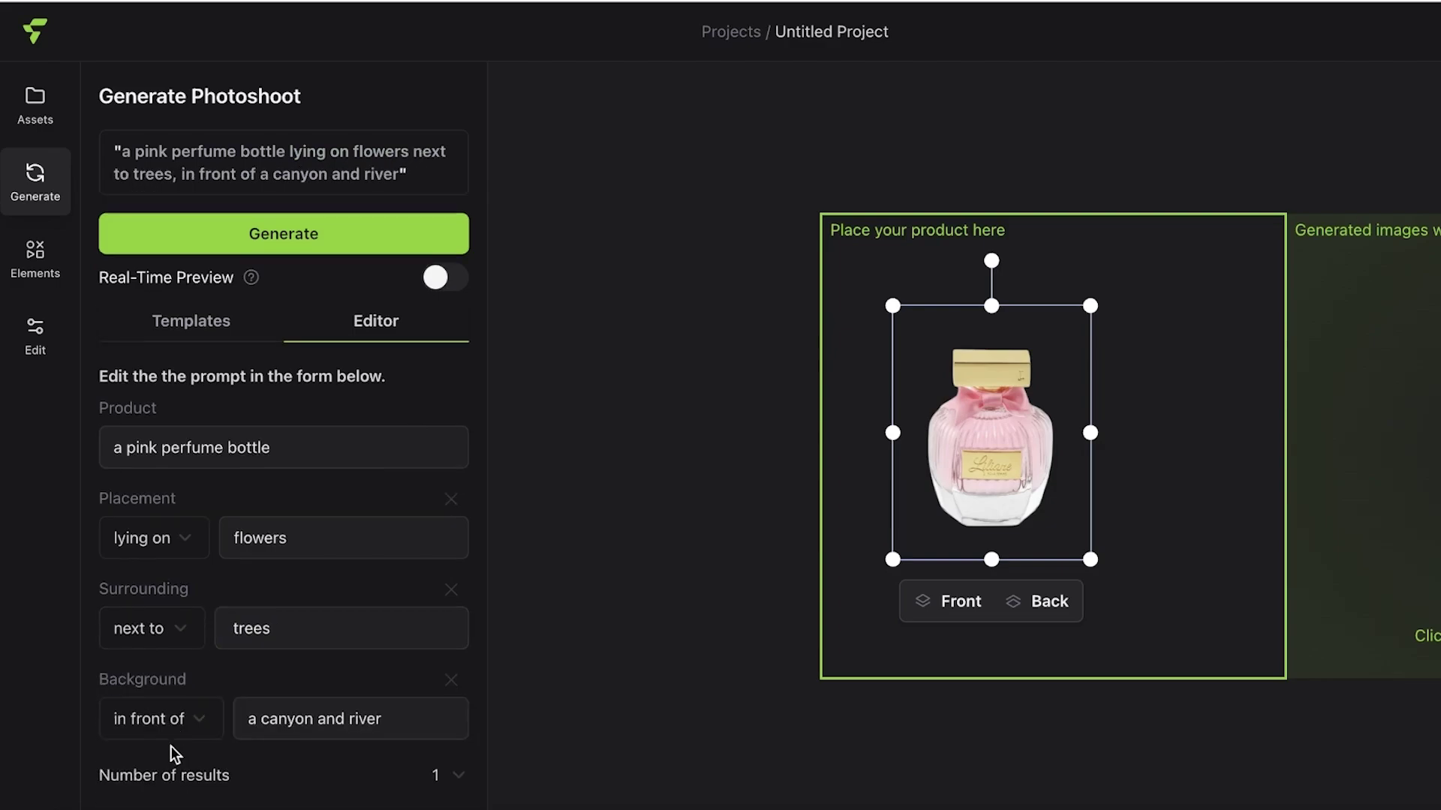
double_click(380, 634)
text(a woman)
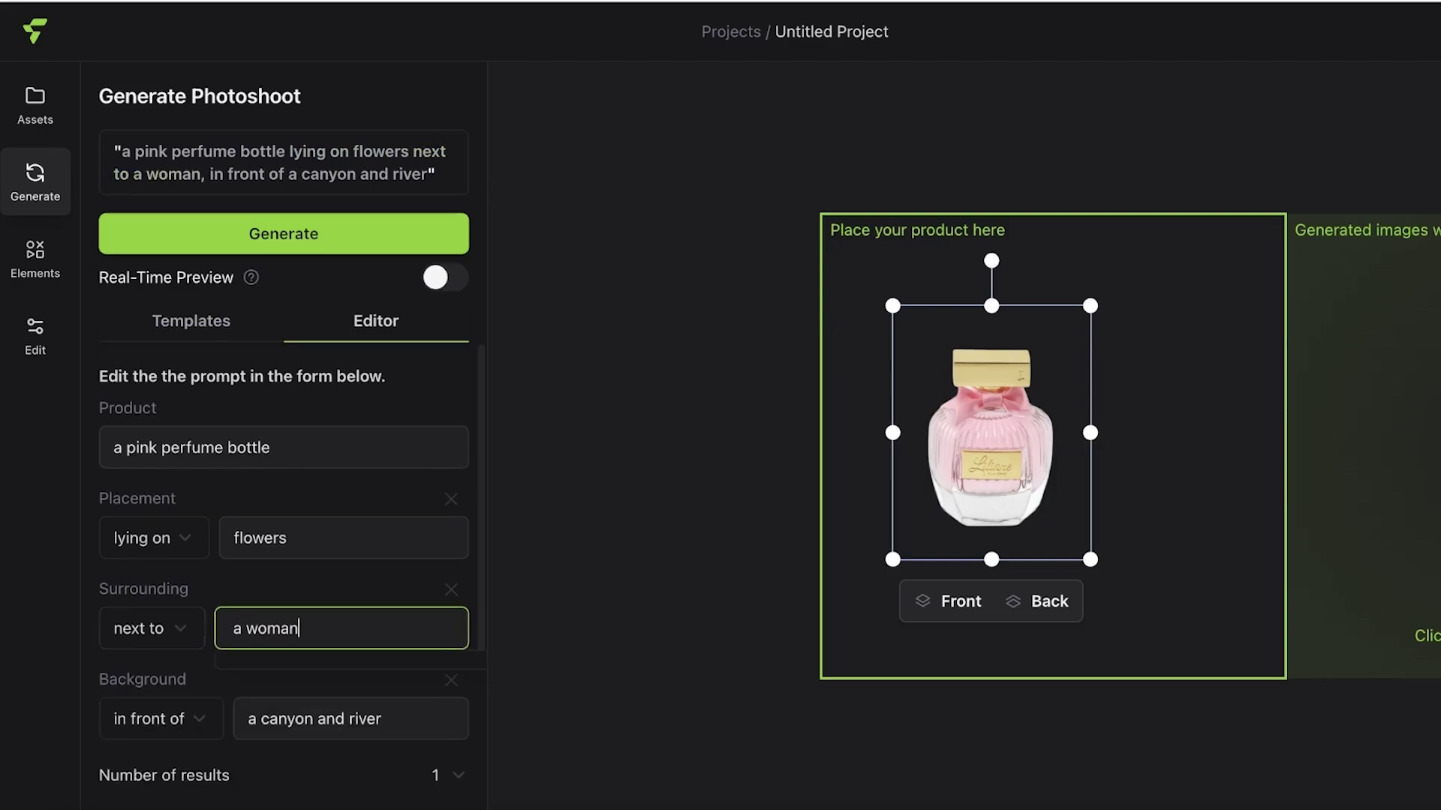
Step: Remove the Background part "in front of a canyon and river" from the prompt
click(232, 694)
click(128, 722)
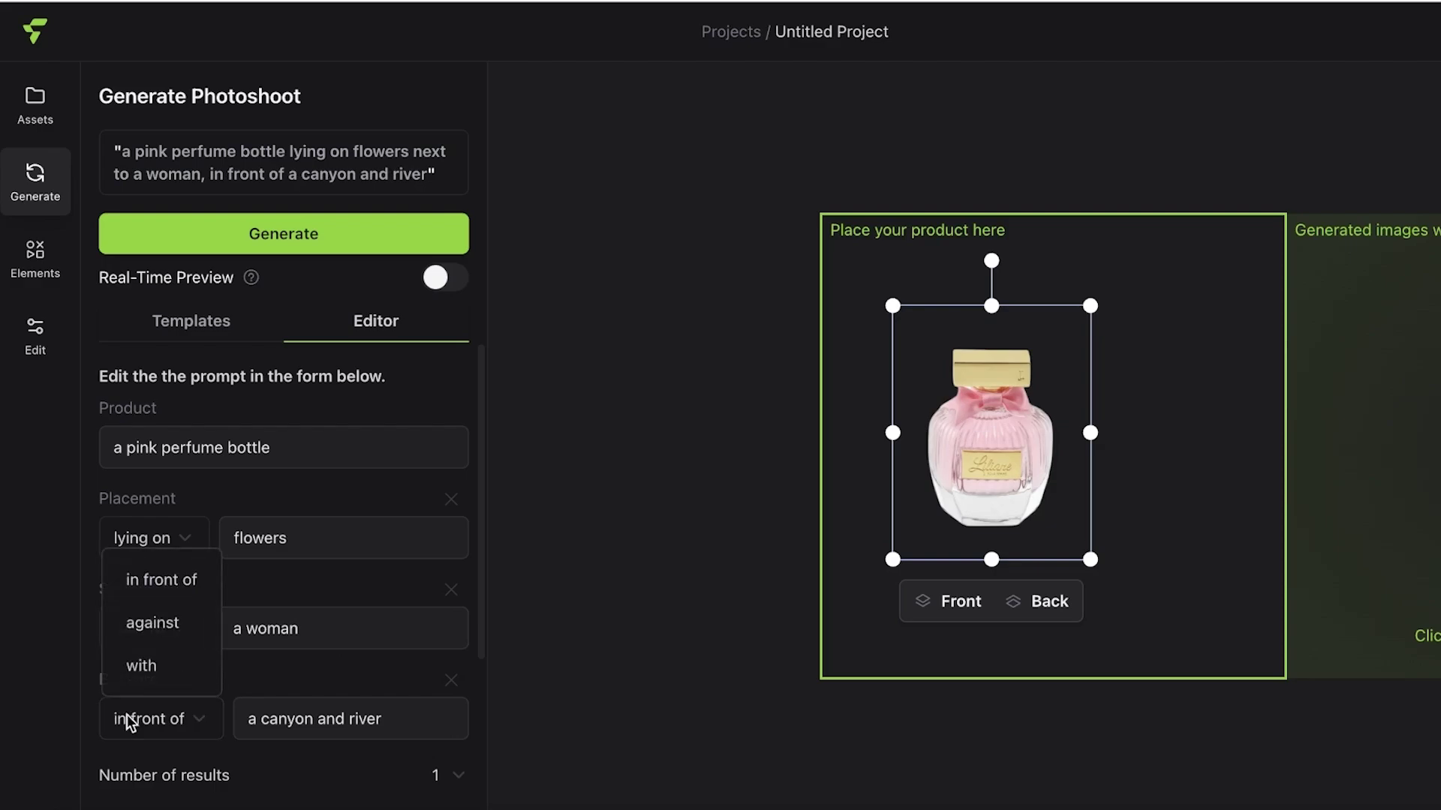
double_click(365, 719)
triple_click(309, 731)
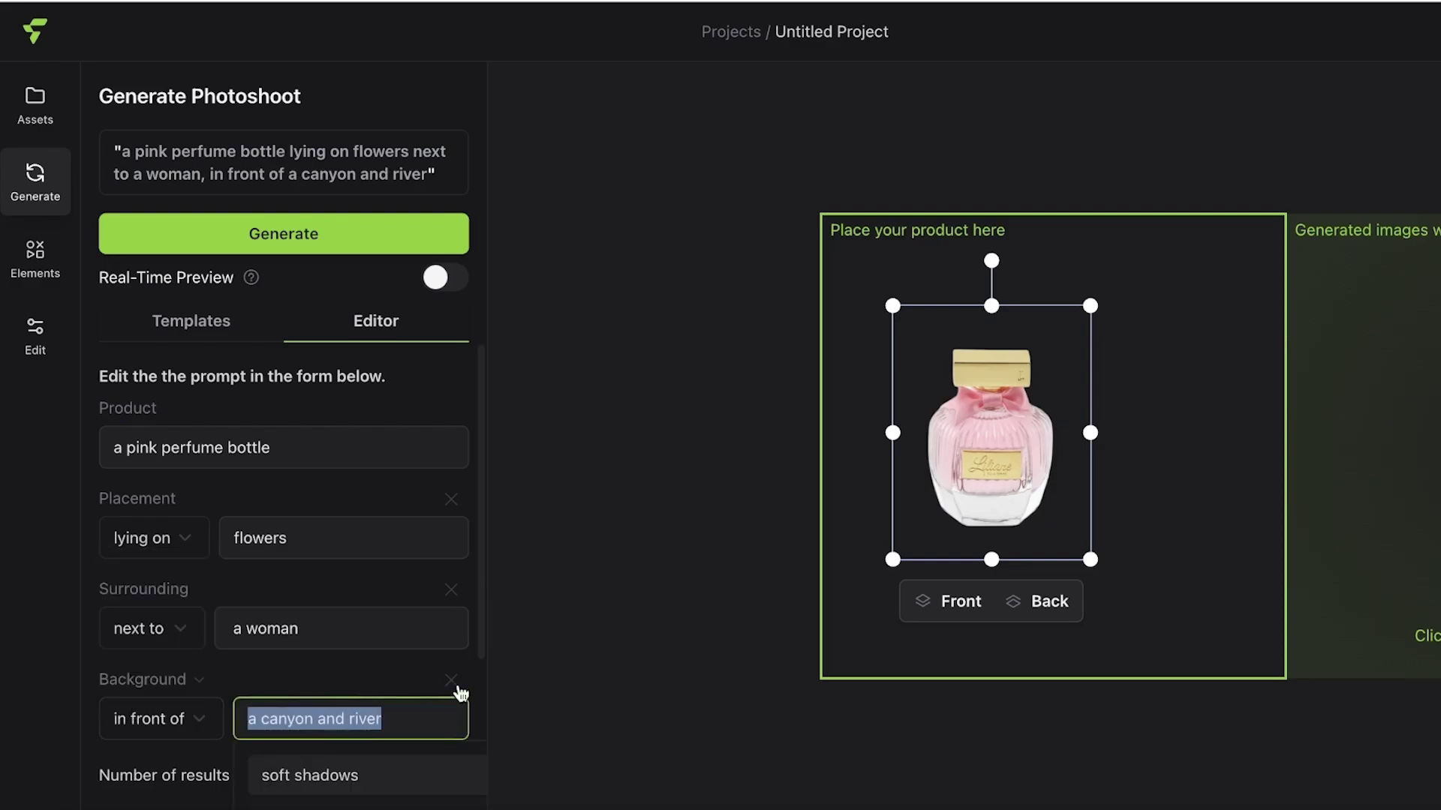
click(451, 680)
Step: Review the remaining generation settings, such as number of results, reference image and color correction, and return to the product description
scroll(147, 635, down, 1)
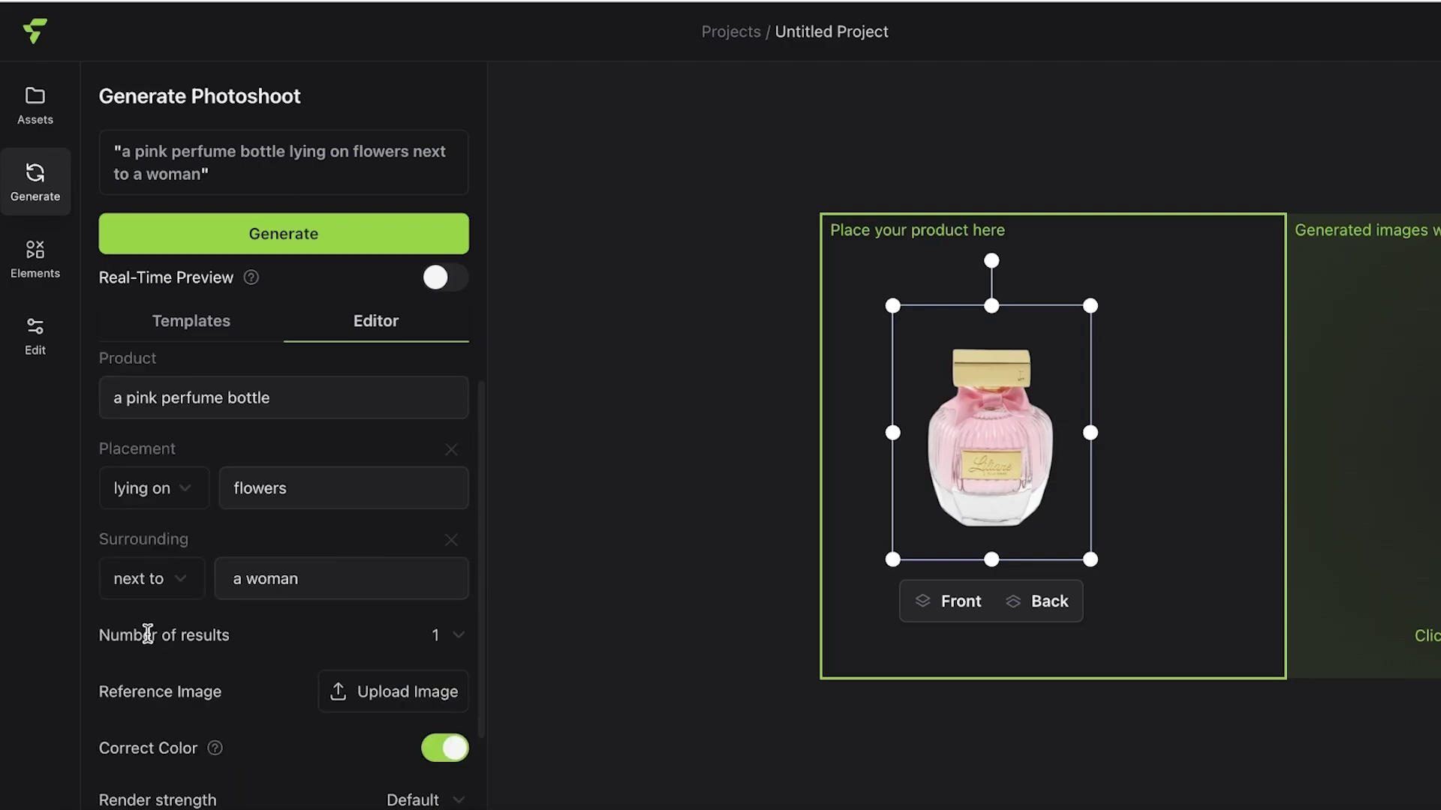
scroll(148, 635, down, 2)
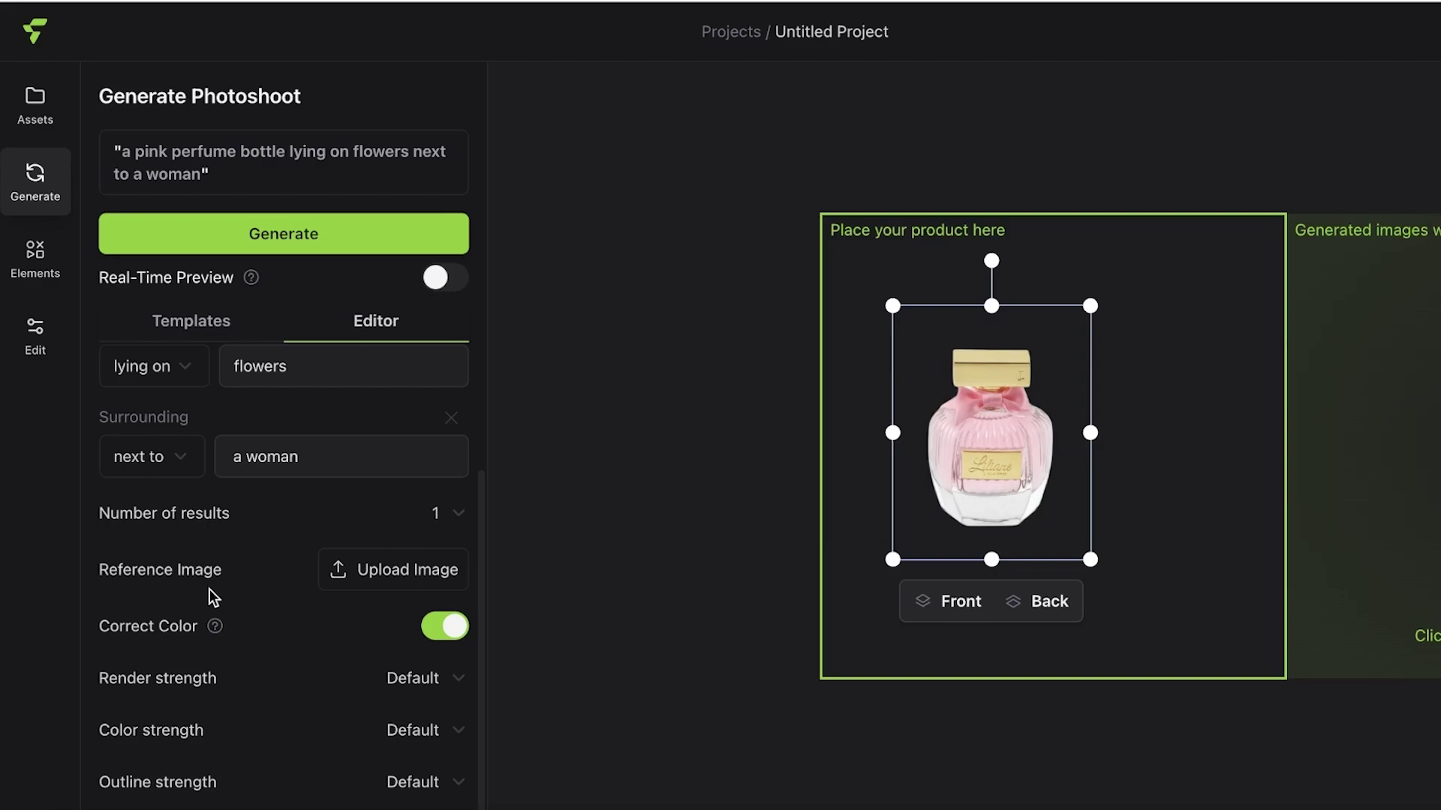
scroll(209, 588, up, 1)
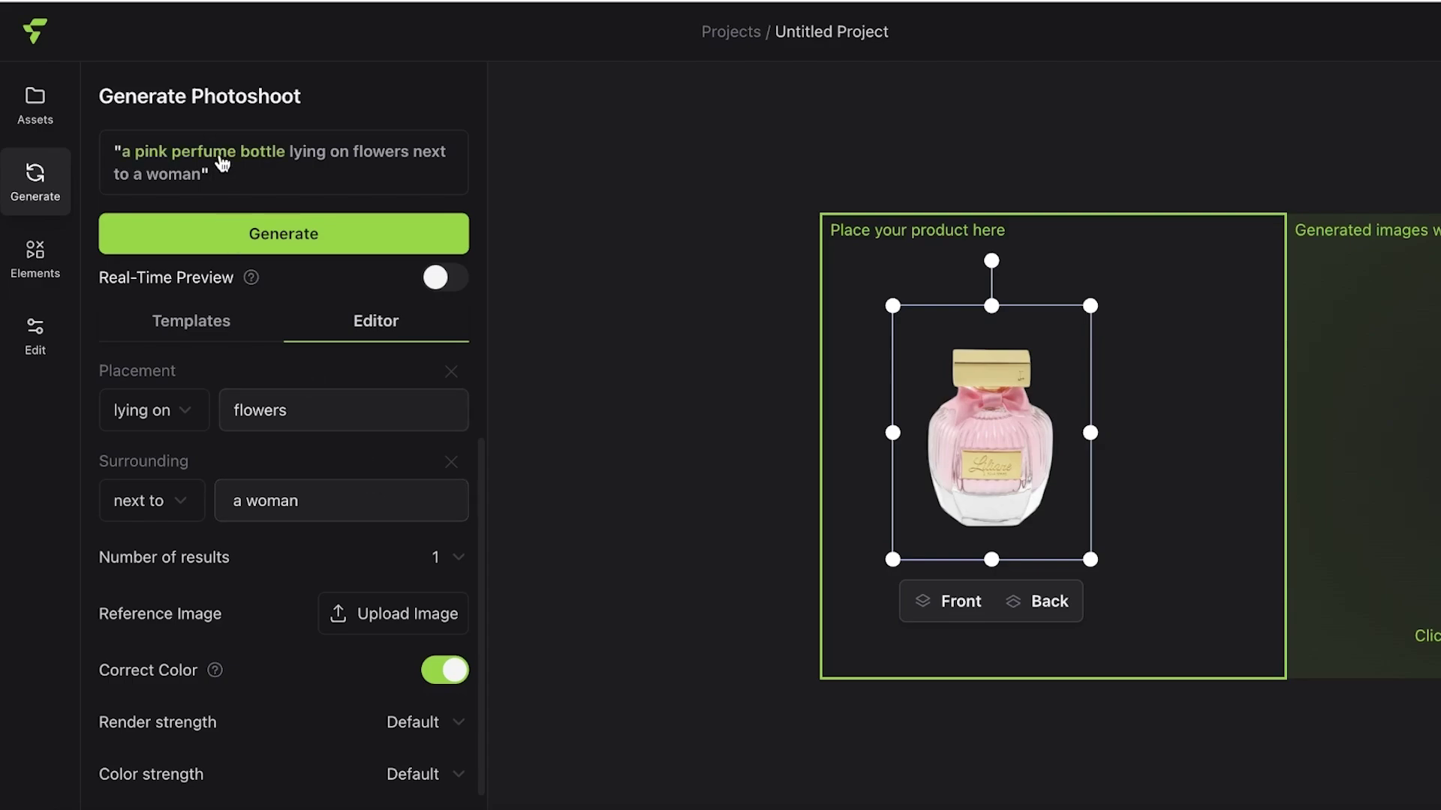
click(223, 162)
click(601, 390)
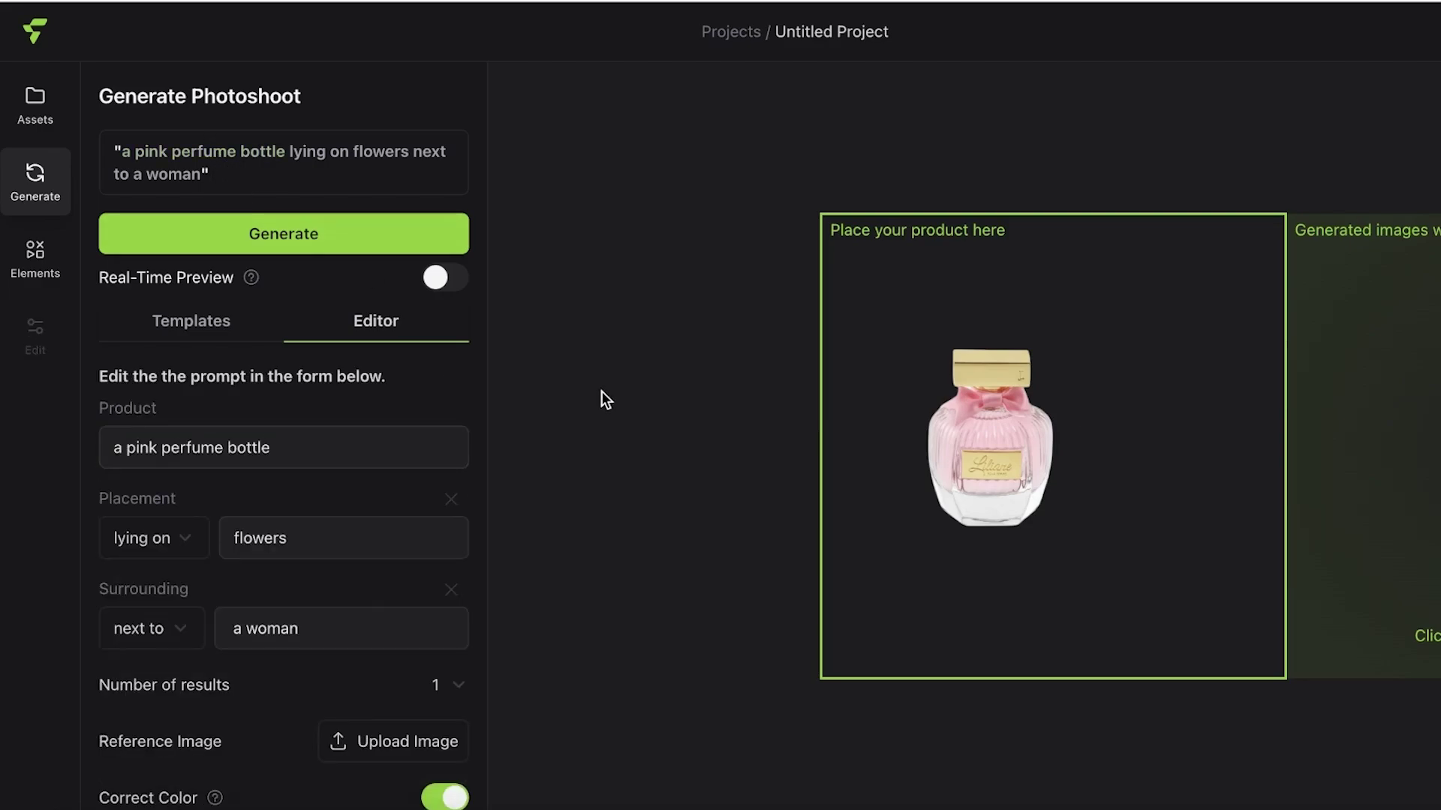
Step: Rescale the perfume bottle slightly smaller, center it in the product placement frame and generate the photoshoot image
drag(966, 476, 931, 407)
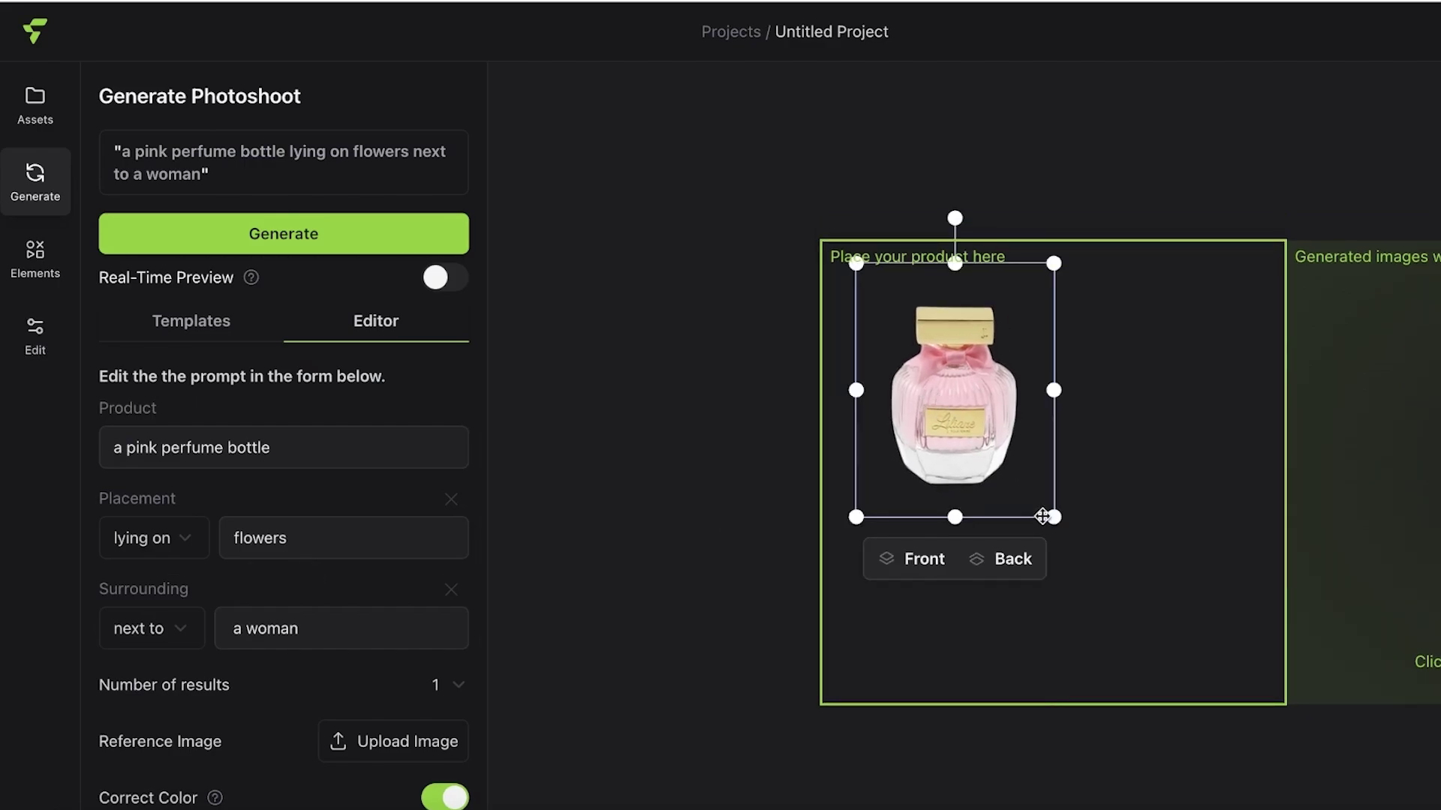
drag(1055, 518, 1118, 598)
drag(1023, 498, 1079, 509)
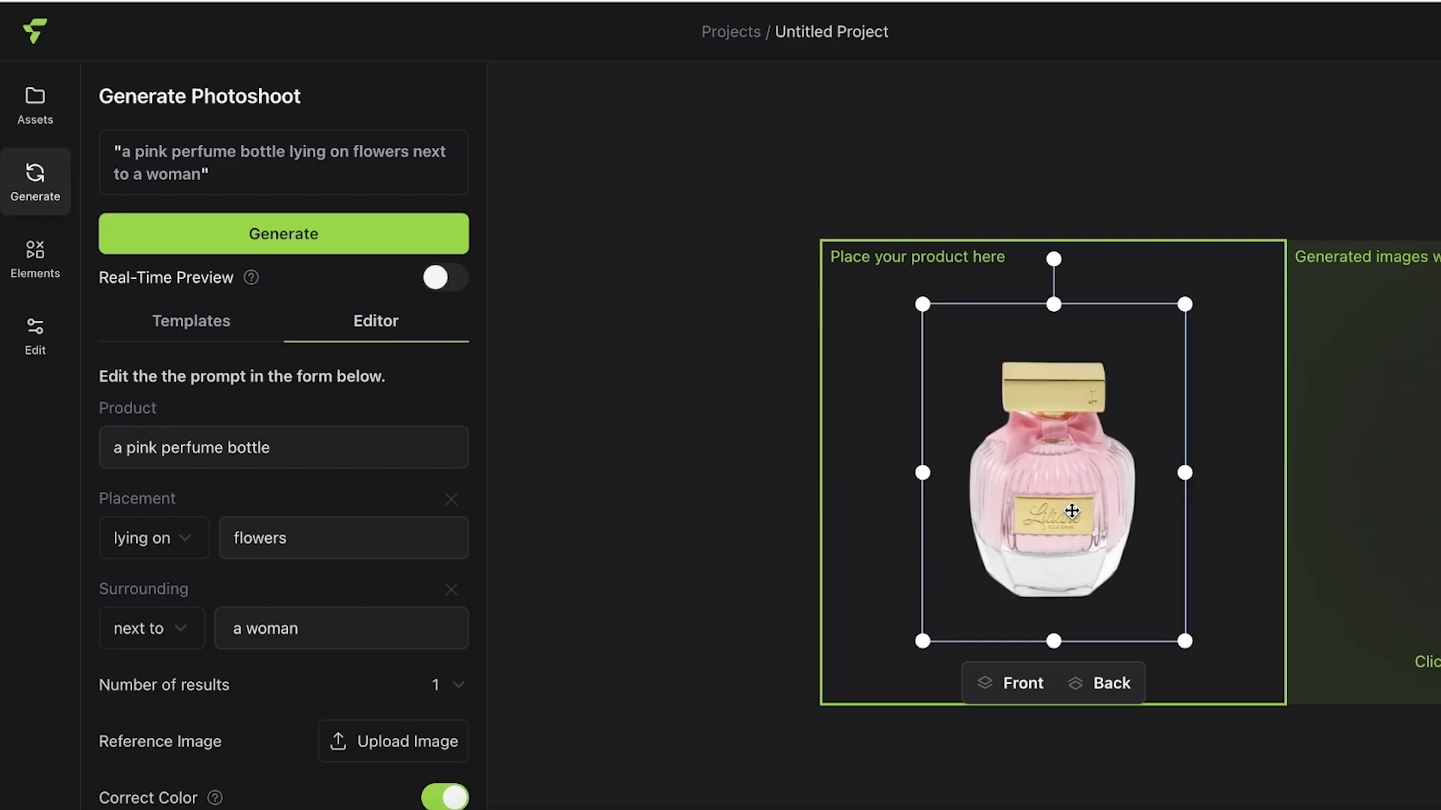
drag(1184, 642, 1145, 598)
drag(1073, 404, 1098, 435)
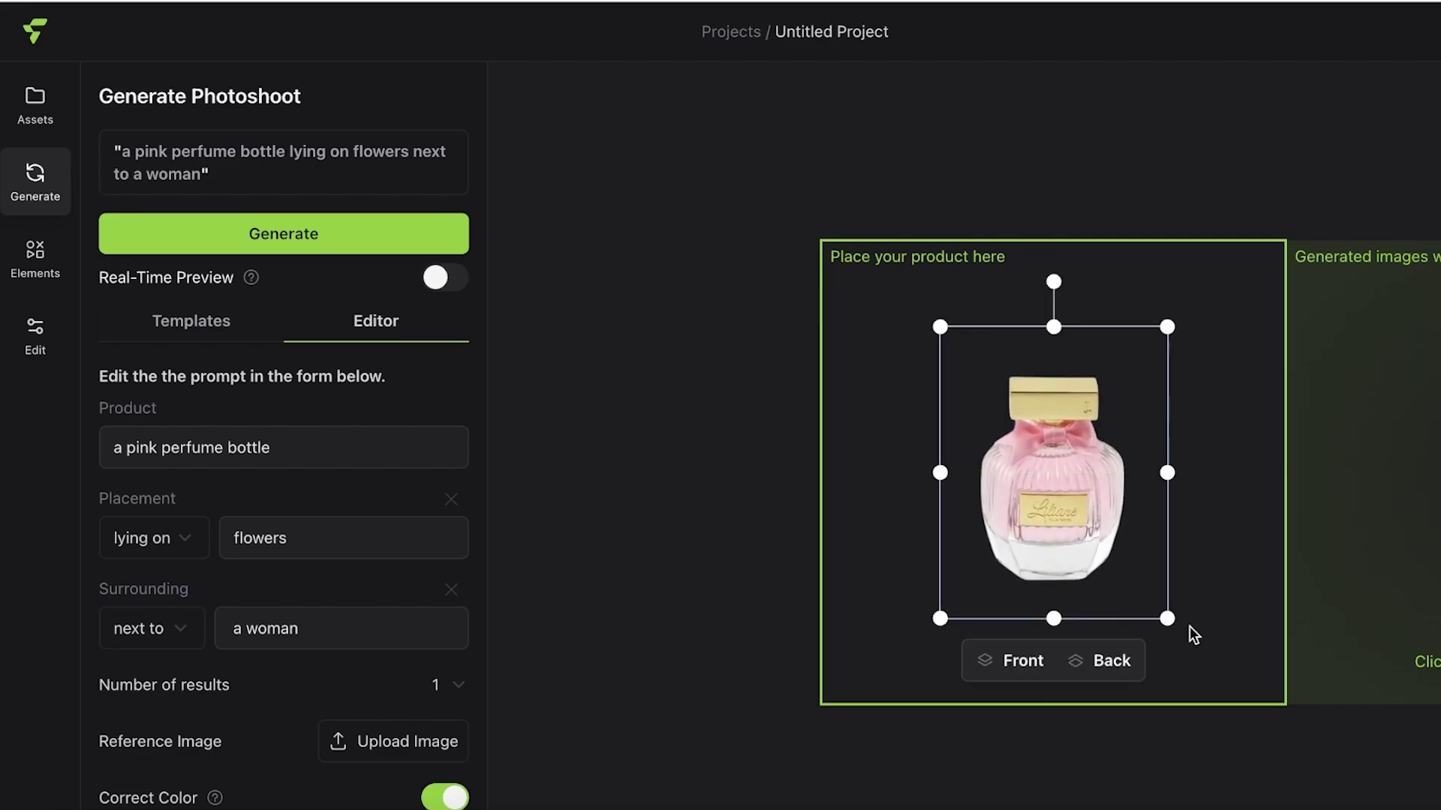
click(1189, 627)
click(1160, 602)
drag(1149, 622, 1116, 578)
drag(1061, 435, 1086, 462)
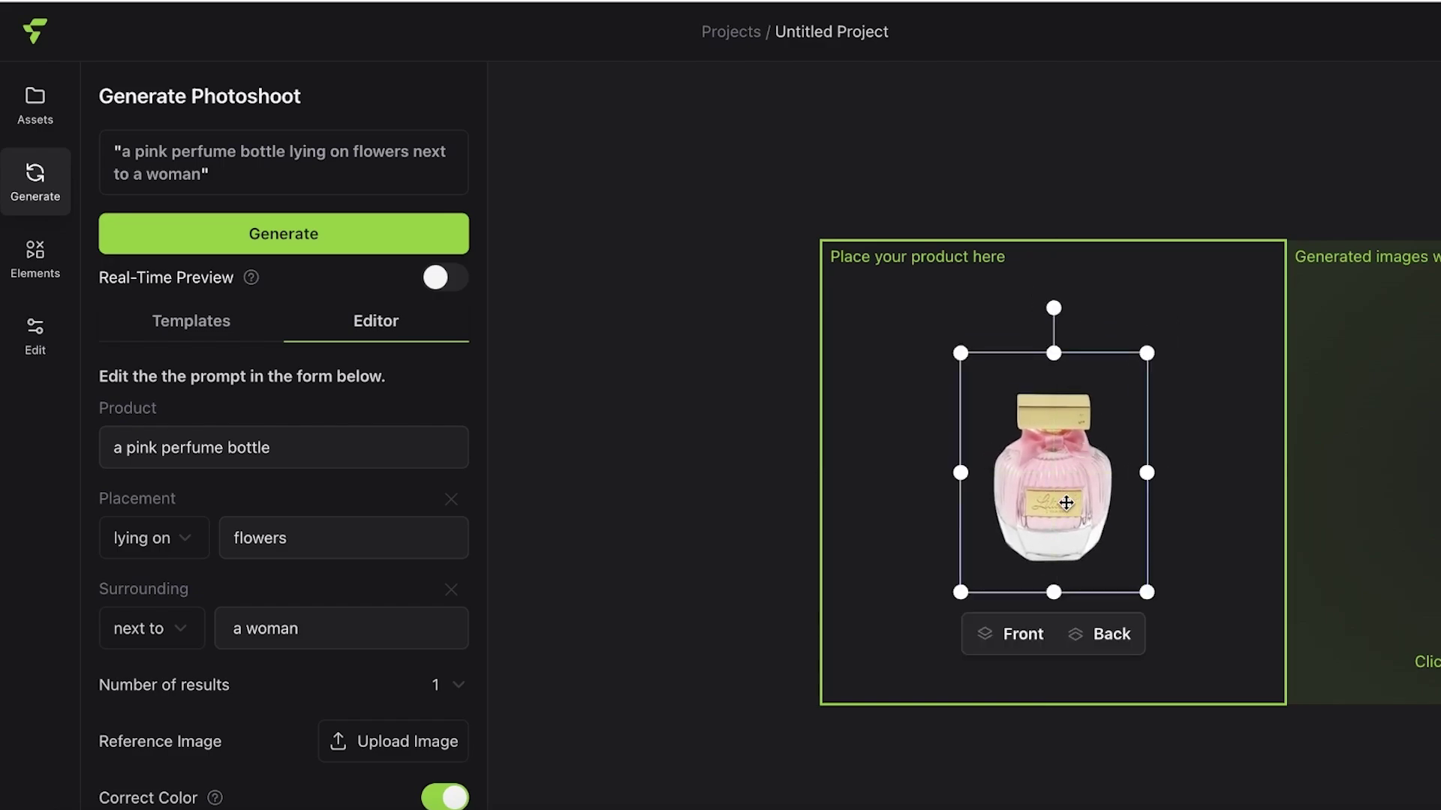
scroll(1163, 807, right, 3)
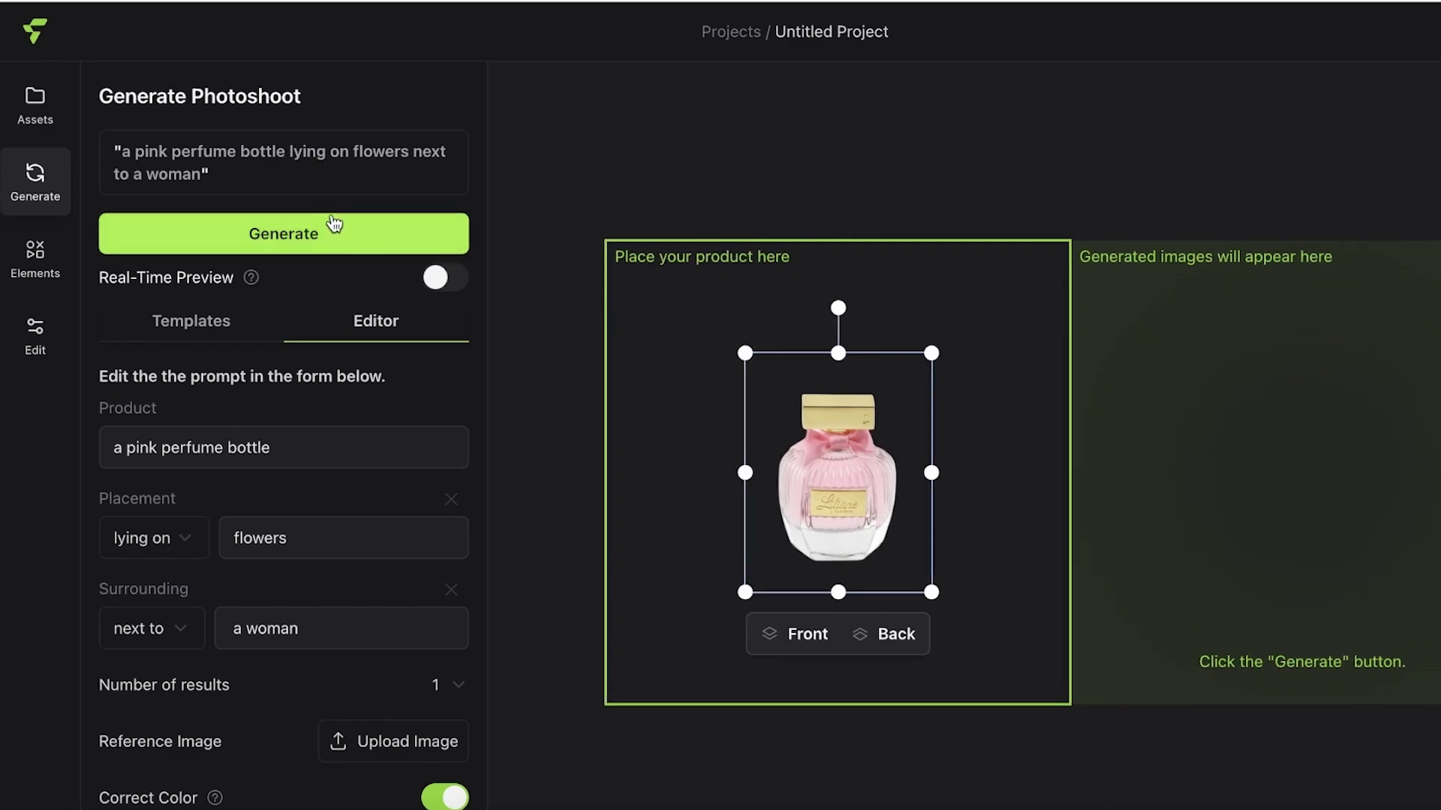
click(336, 232)
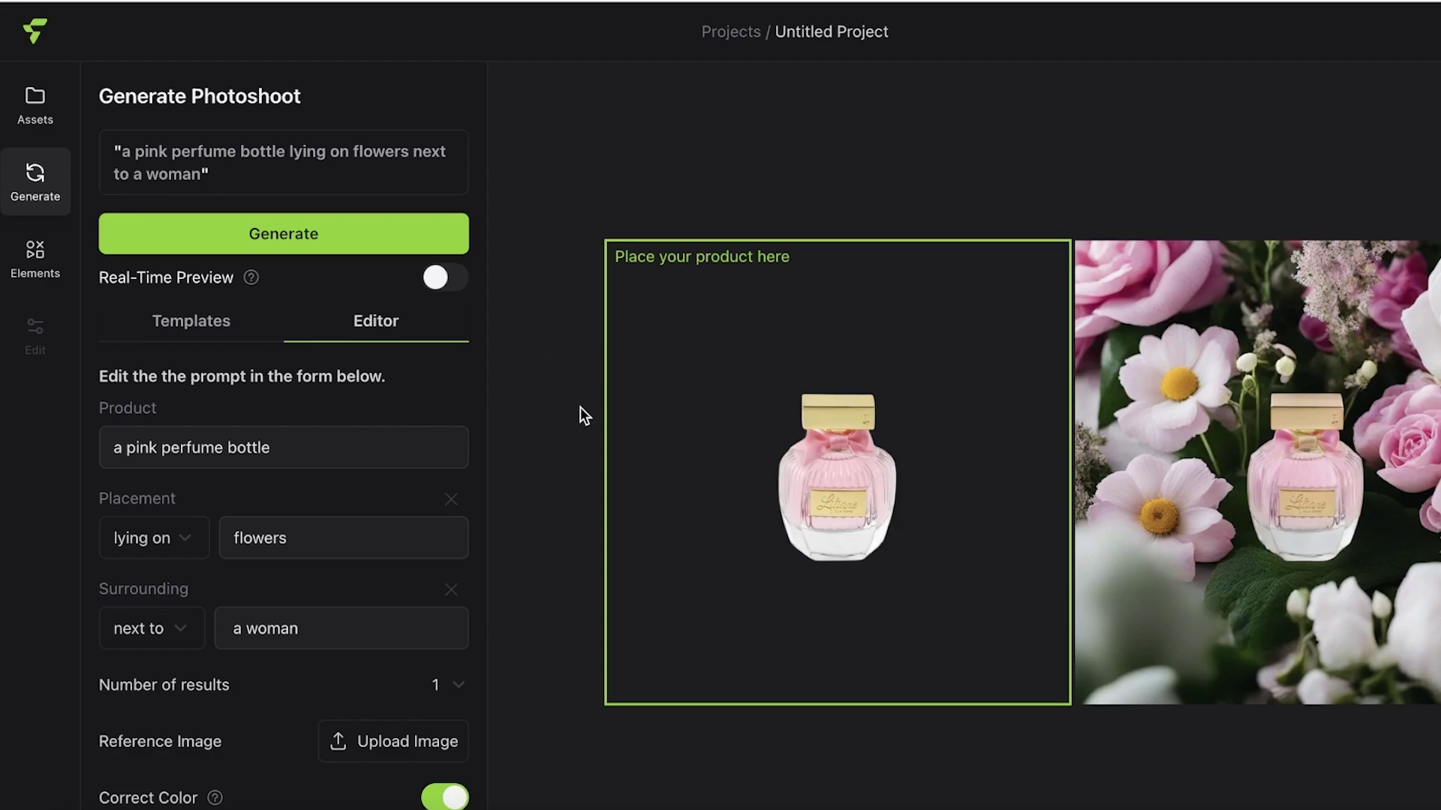
Step: Move the generated image up beside the product placement frame and enlarge it slightly
drag(1246, 600, 1136, 450)
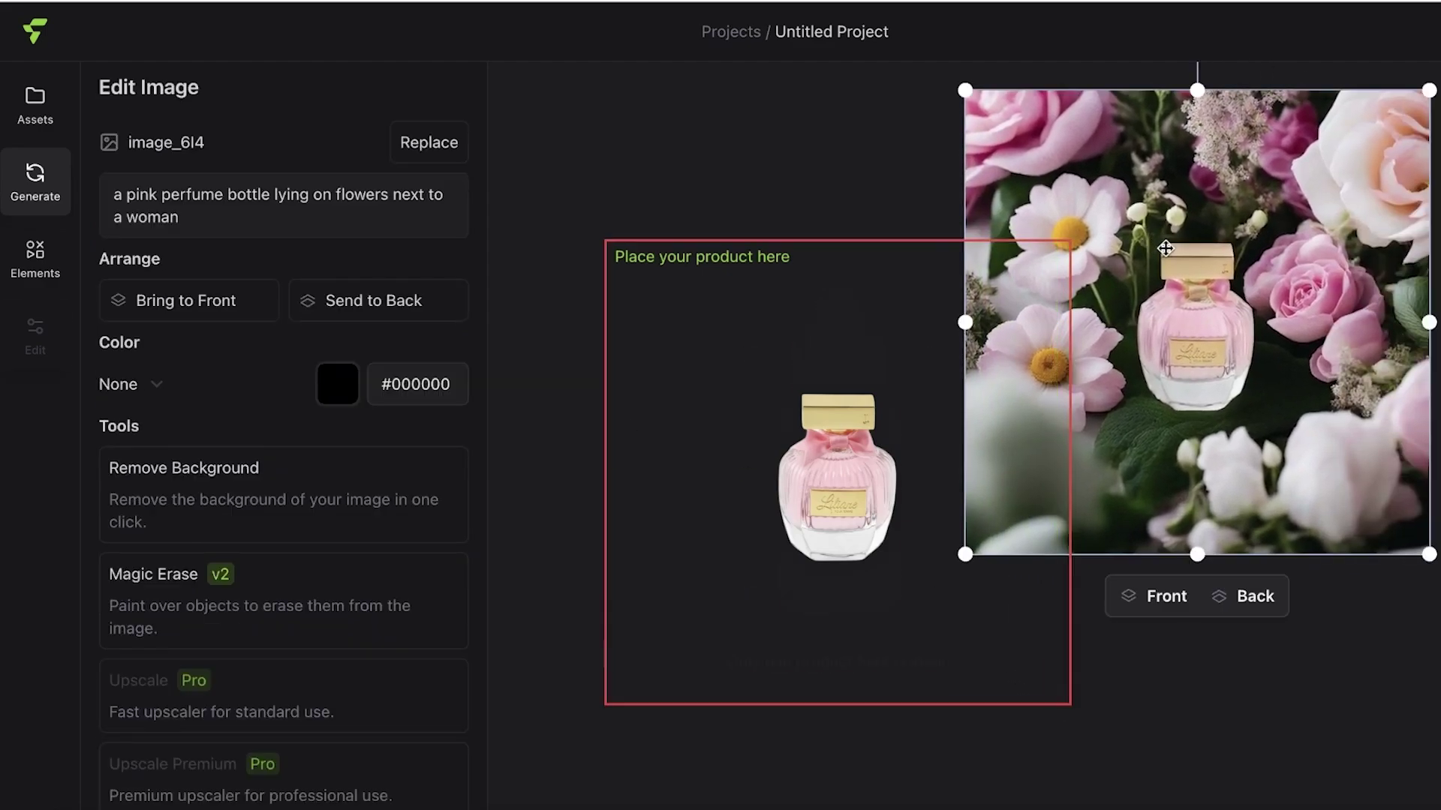
drag(1396, 498, 1174, 476)
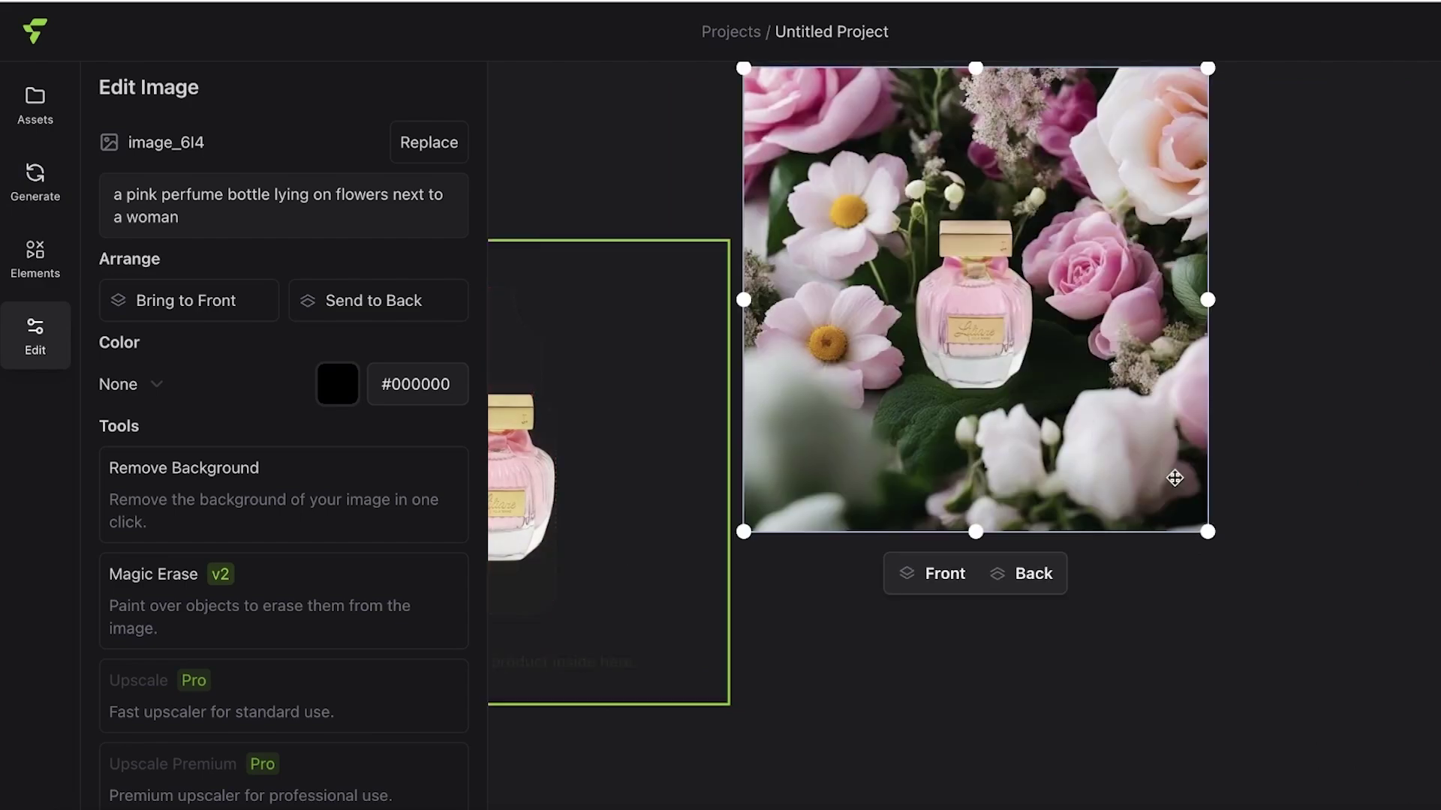
click(1225, 550)
click(1183, 508)
drag(1207, 531, 1437, 786)
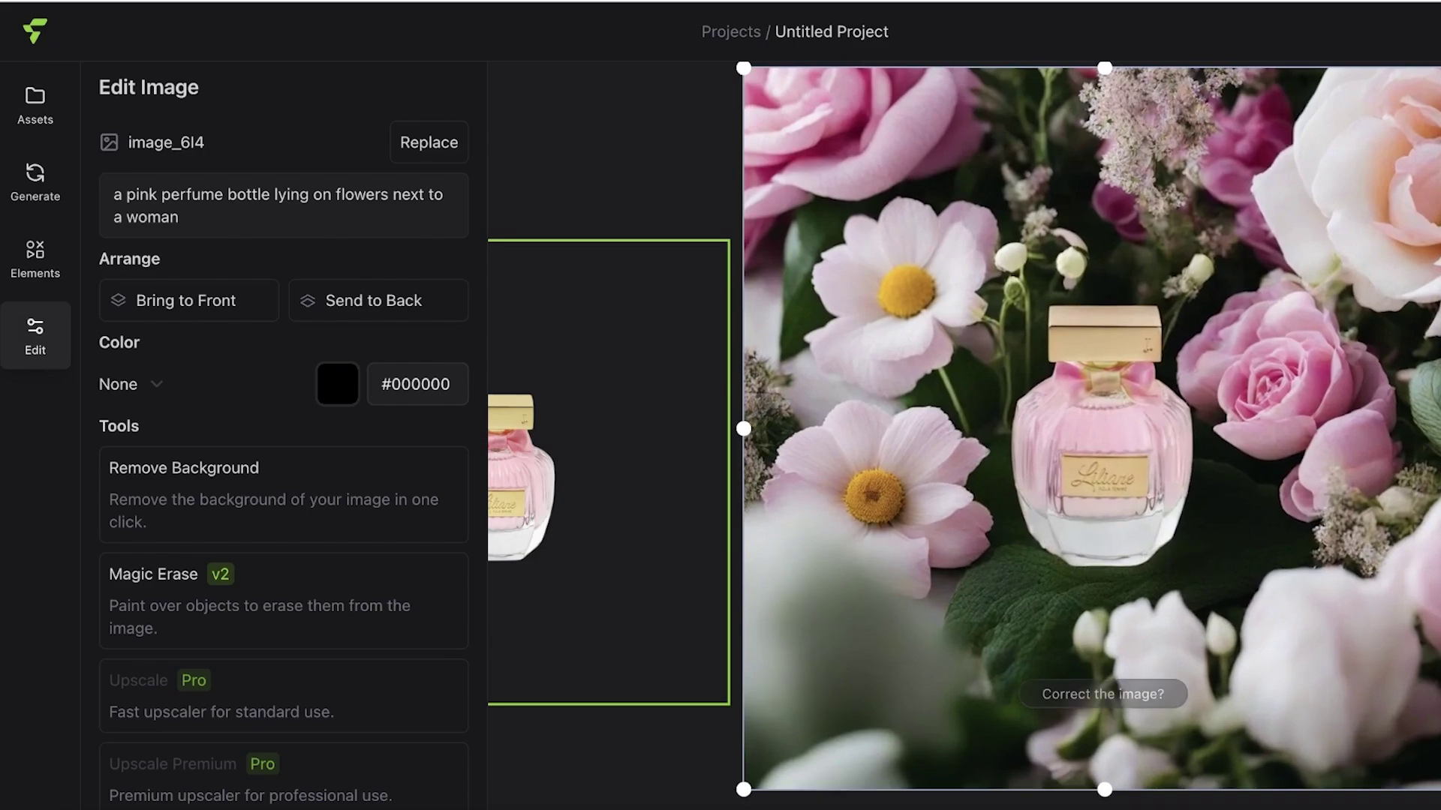
drag(1435, 785, 1262, 586)
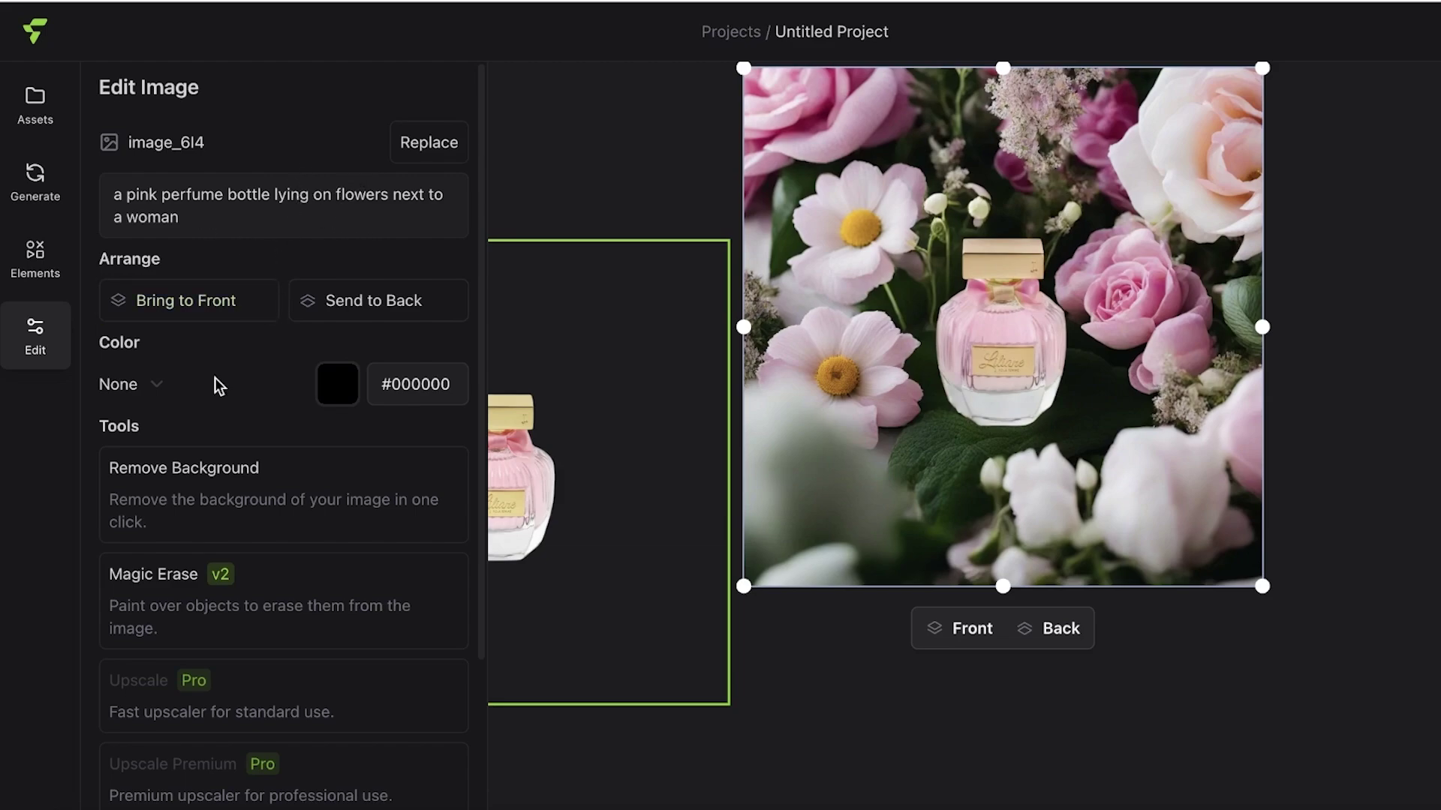
Step: Return to the photoshoot prompt and change its surrounding to "surrounded by" "roses"
click(530, 370)
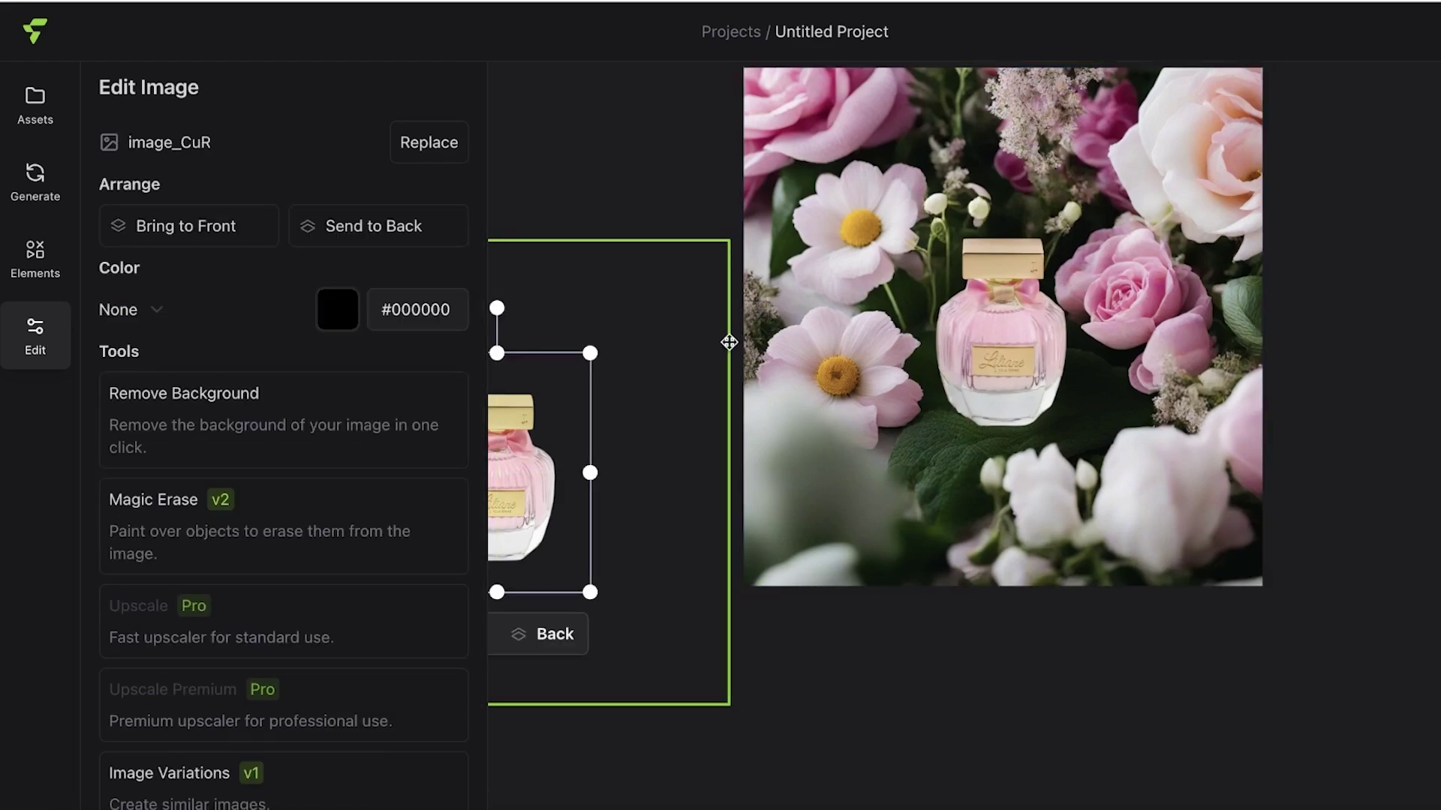
click(762, 199)
click(682, 331)
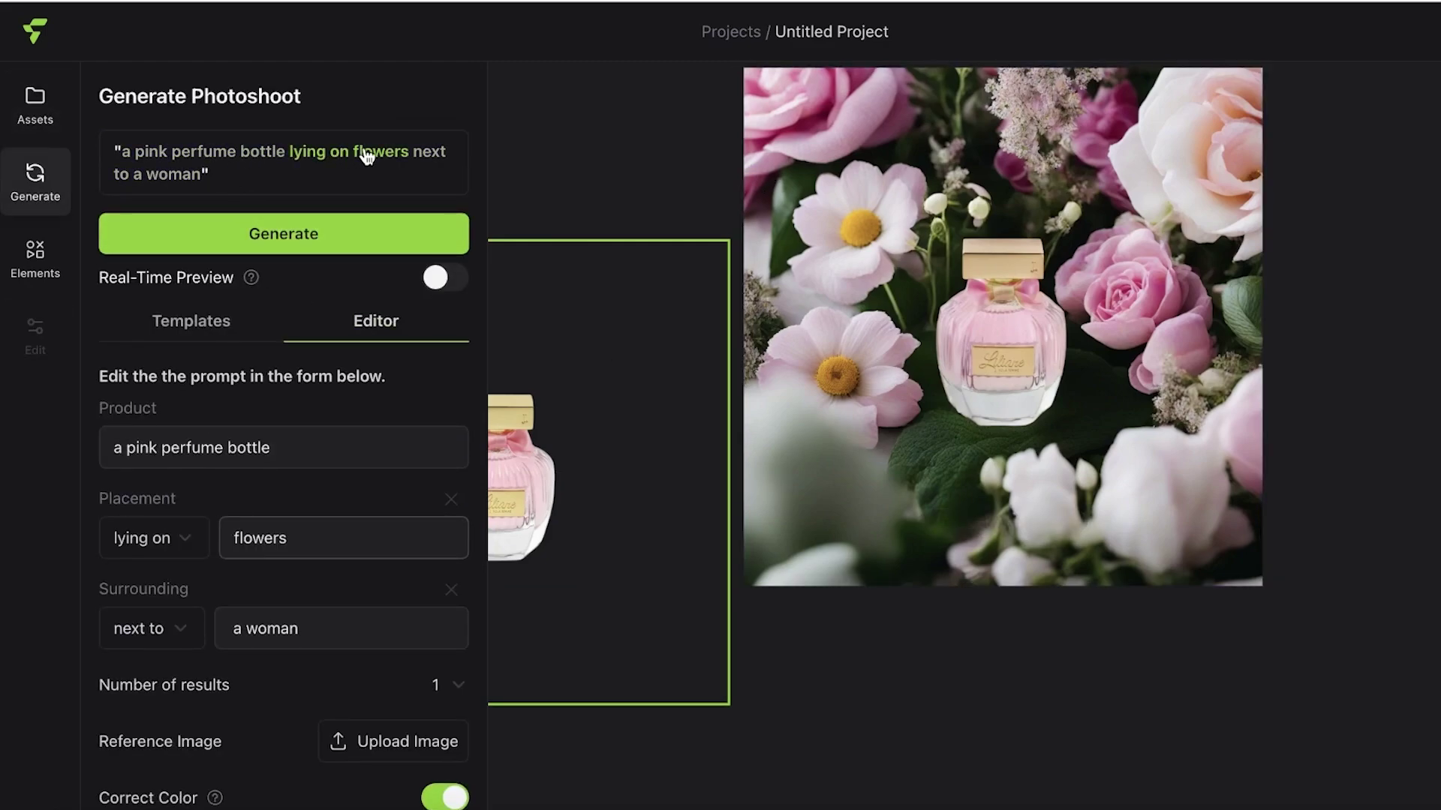
click(428, 152)
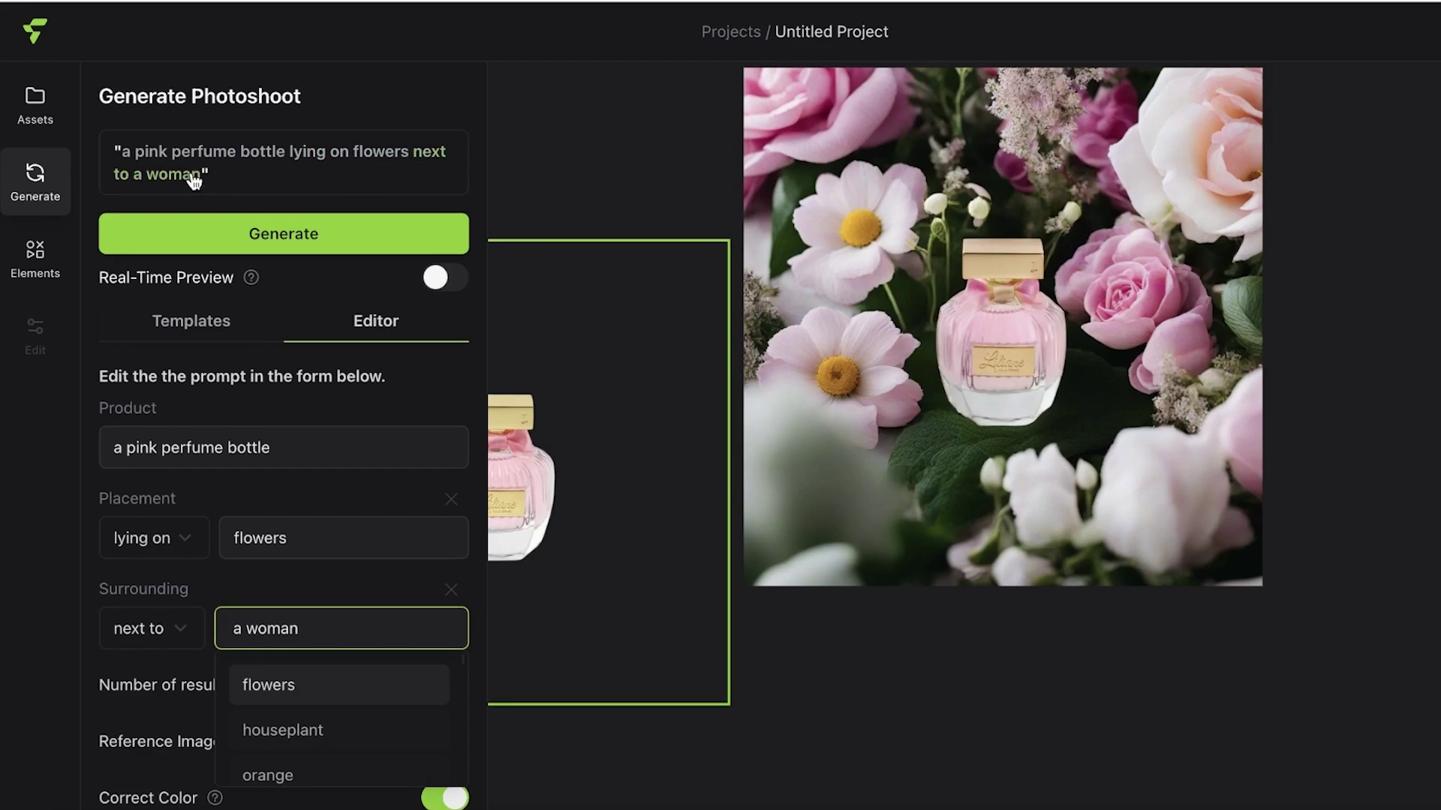
click(177, 638)
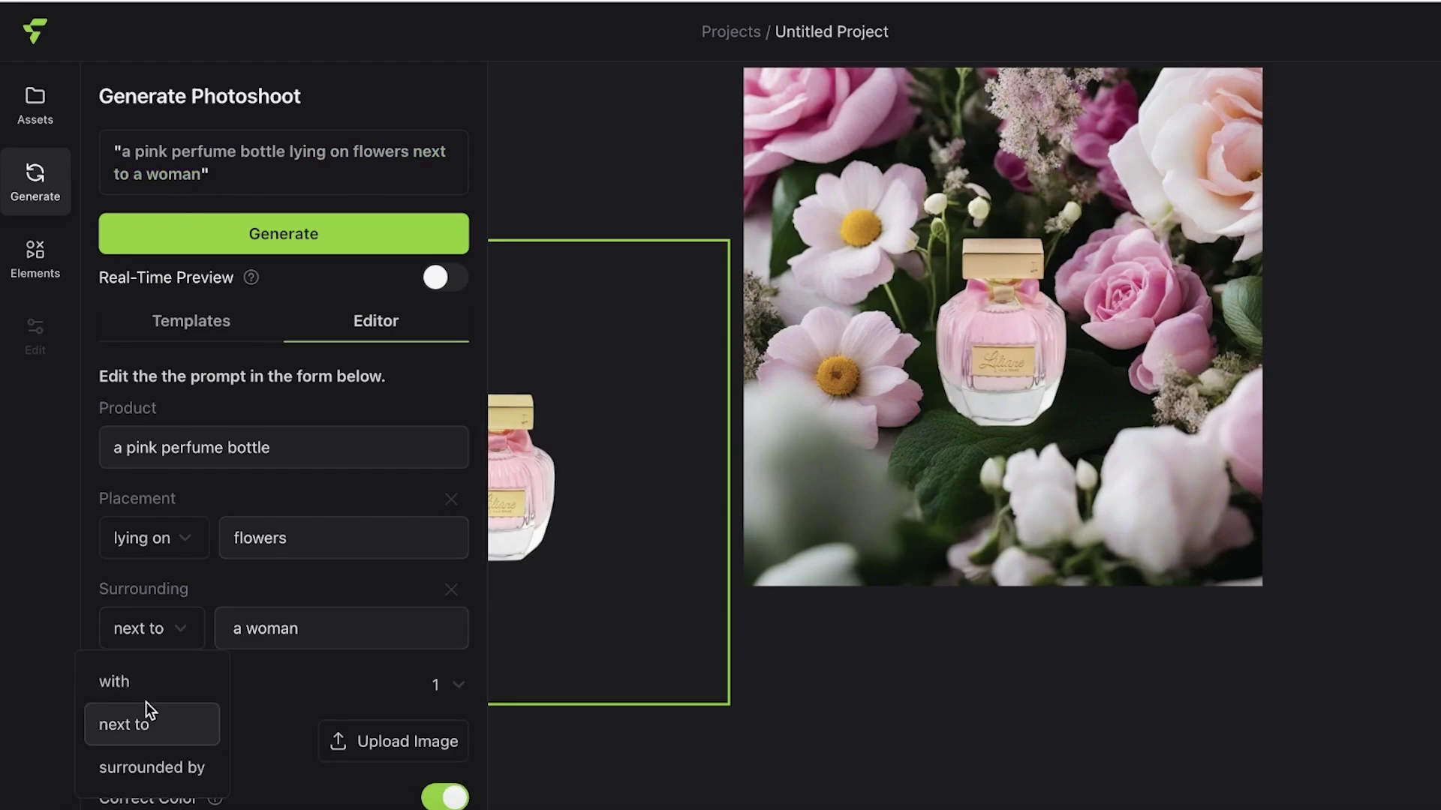
click(150, 765)
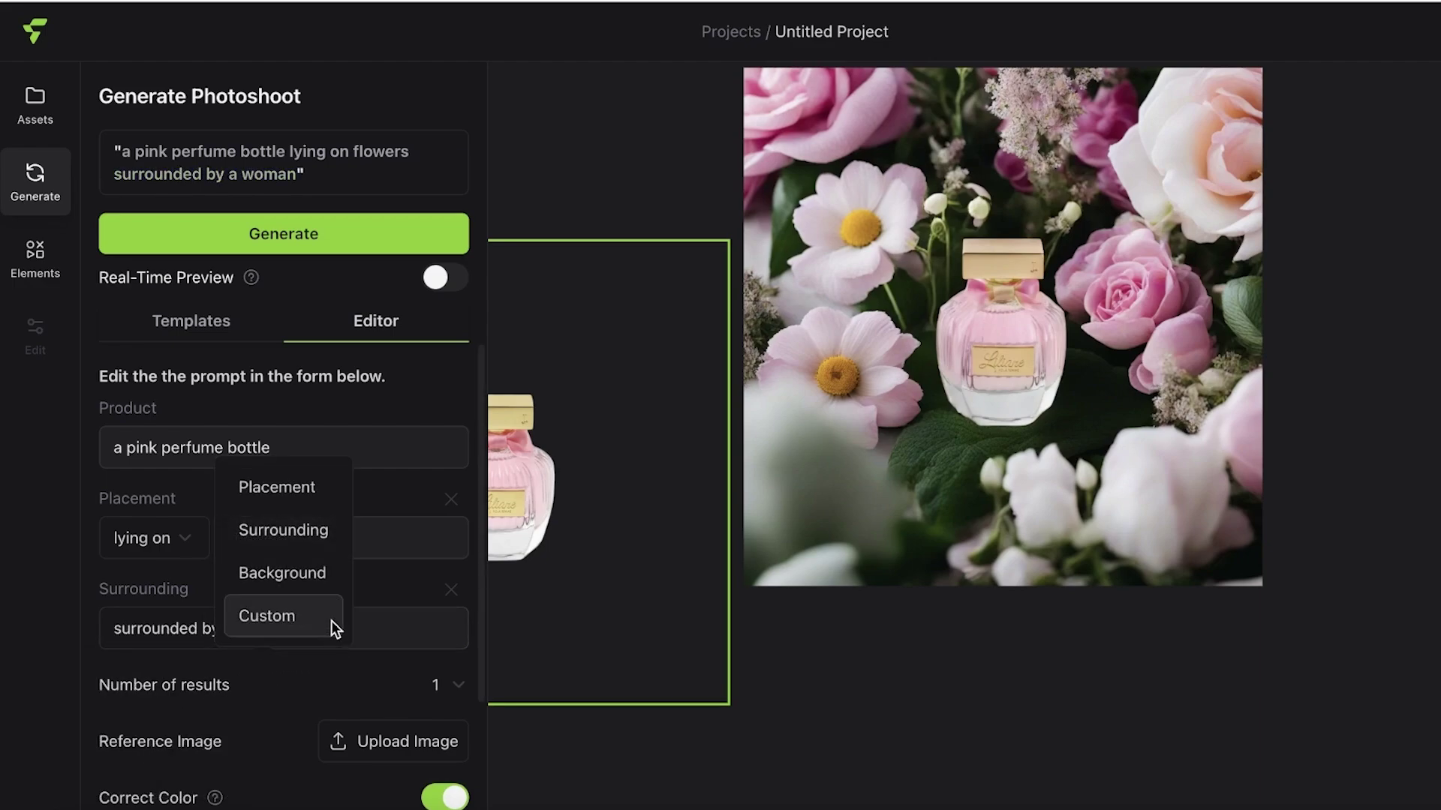
click(406, 622)
key(ctrl+a)
text(roses)
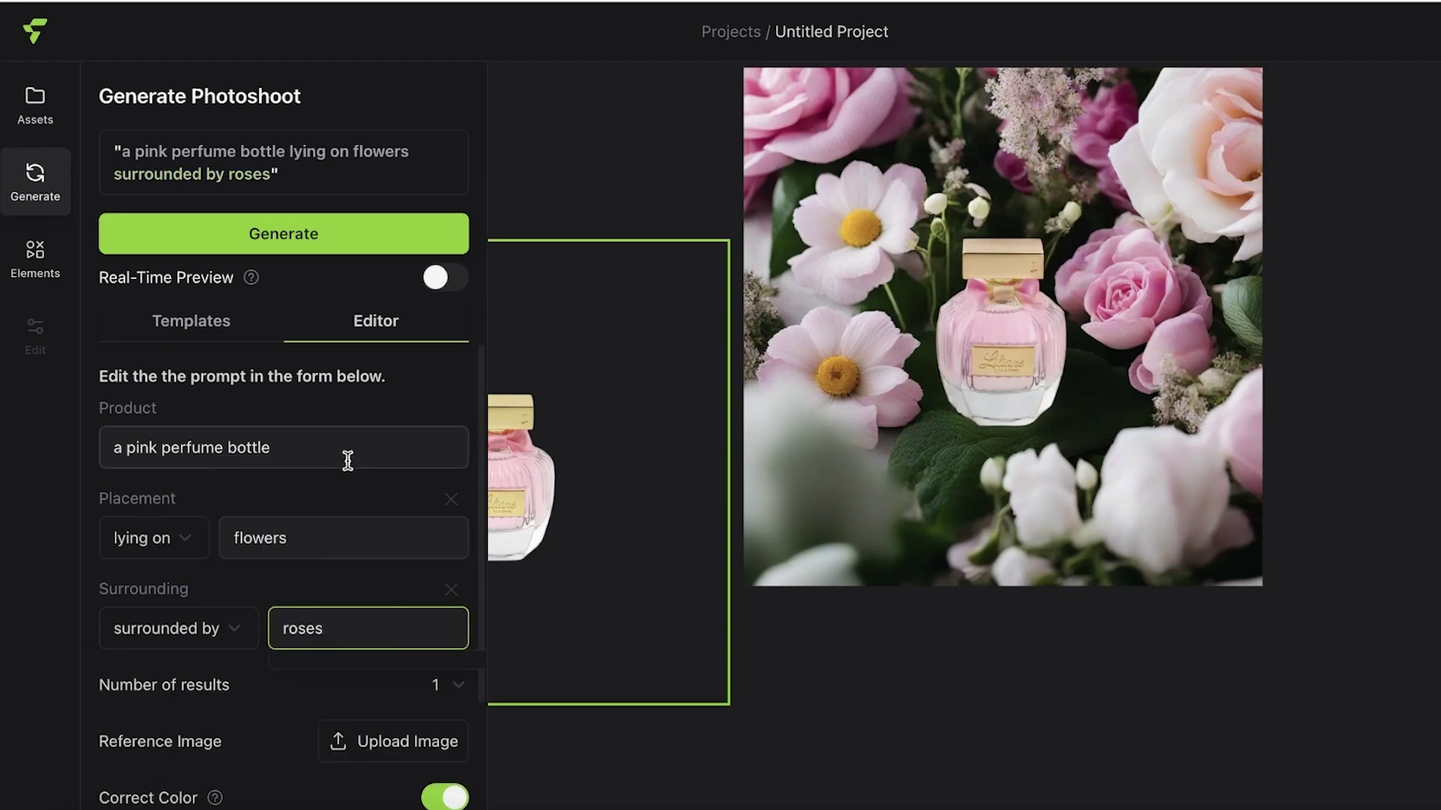
Step: Replace the placement surface in the prompt with "roses", keeping "lying on"
click(294, 523)
key(ctrl+a)
text(roses)
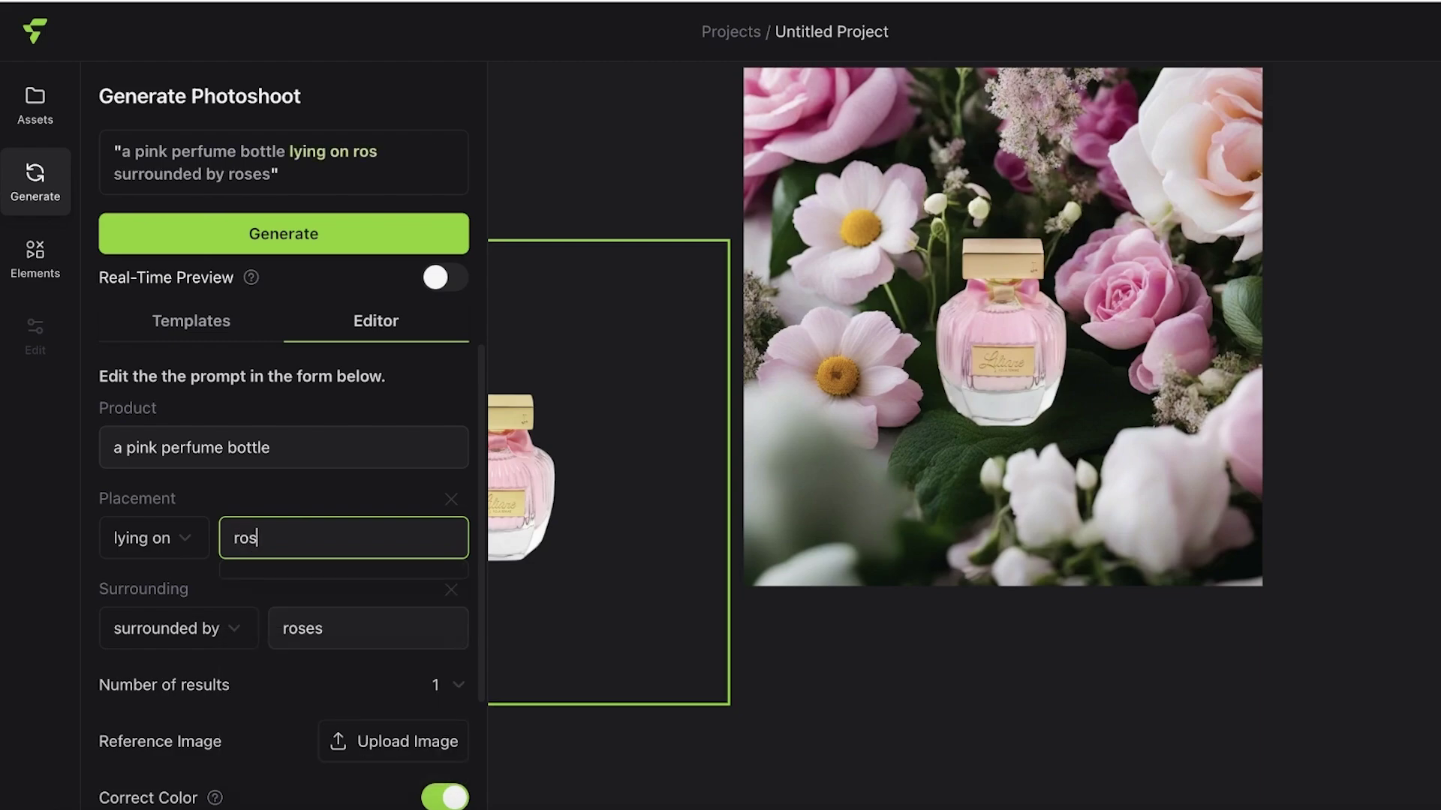
Step: Replace the prompt's surrounding with "lavender", keeping "surrounded by"
click(314, 621)
key(ctrl+a)
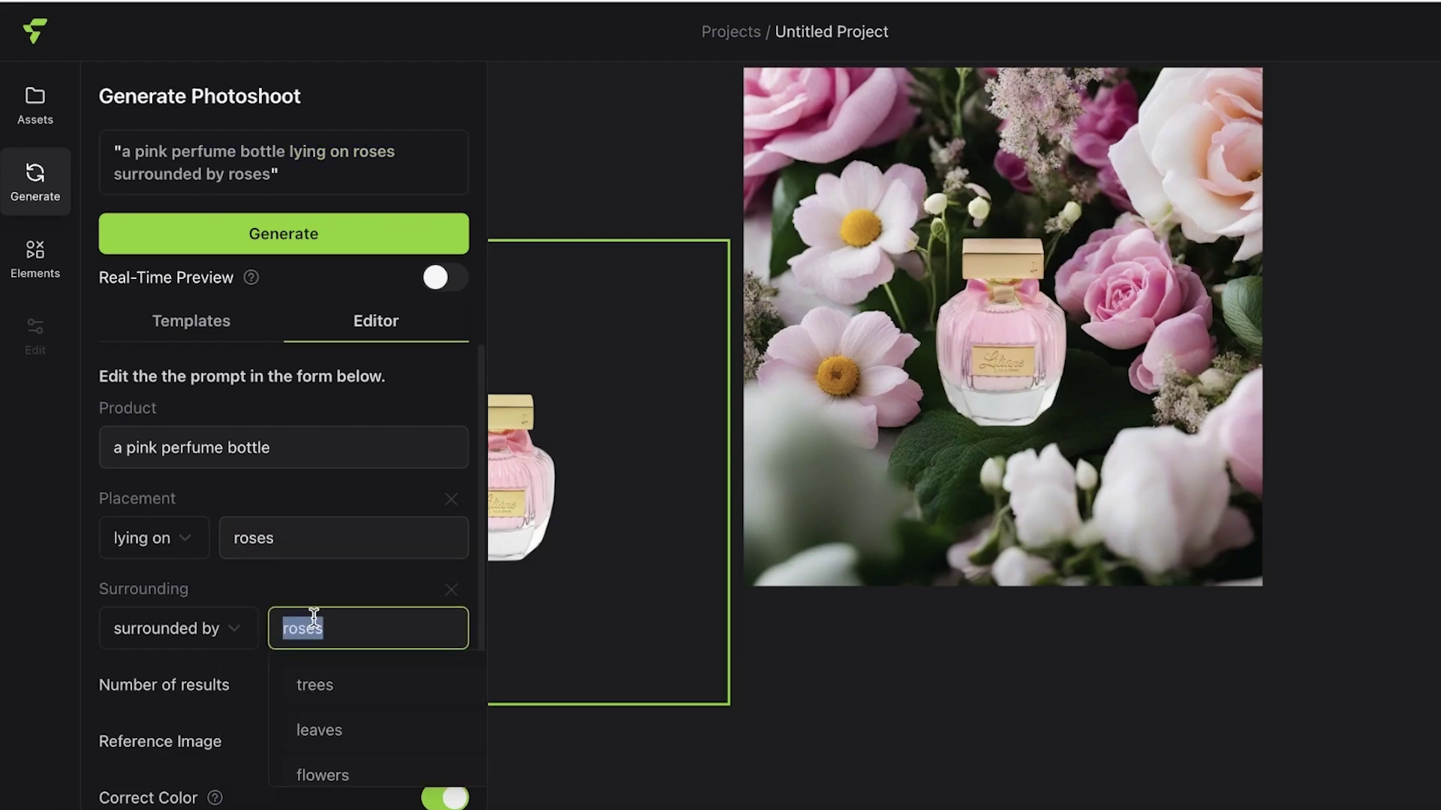
text(lavender)
scroll(307, 679, down, 1)
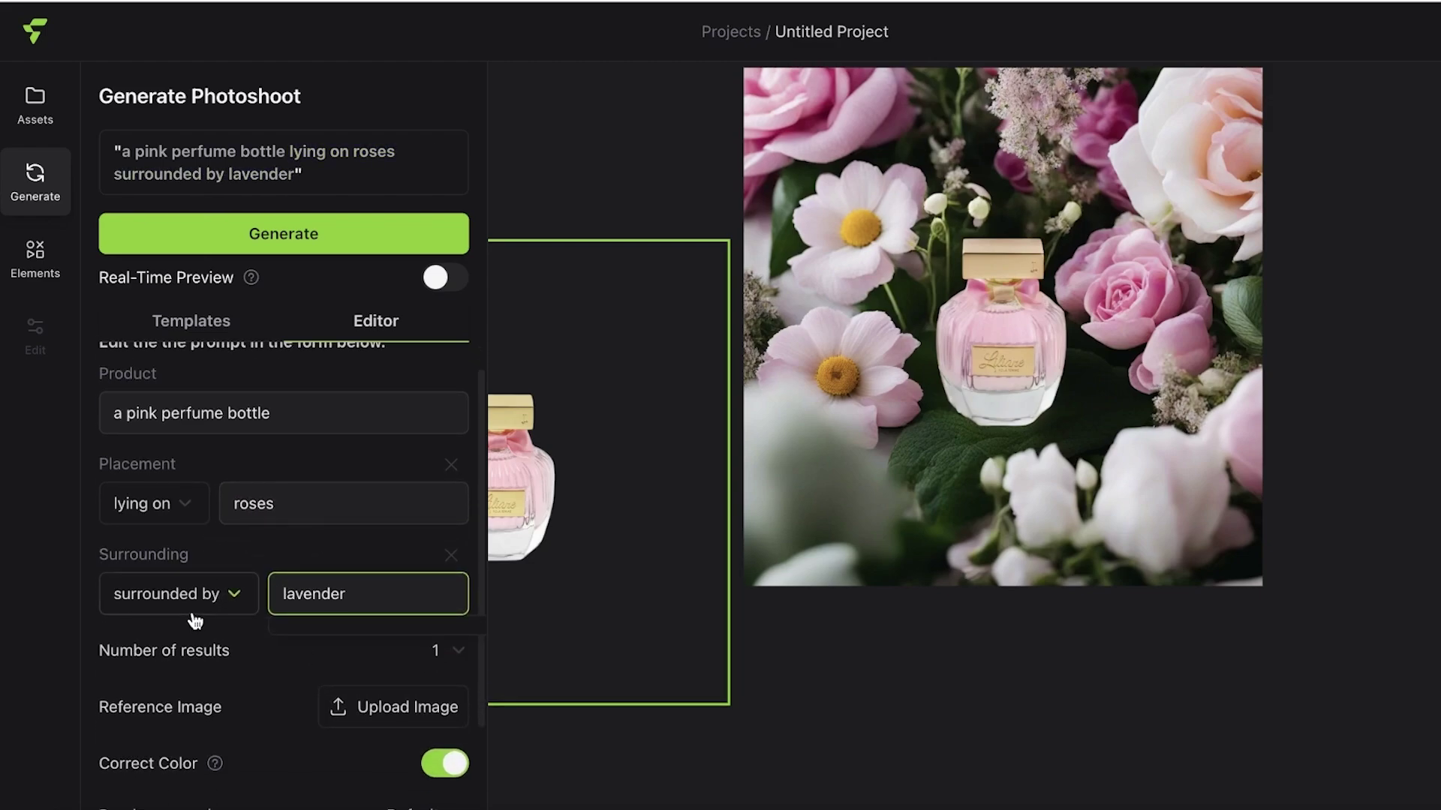
click(259, 639)
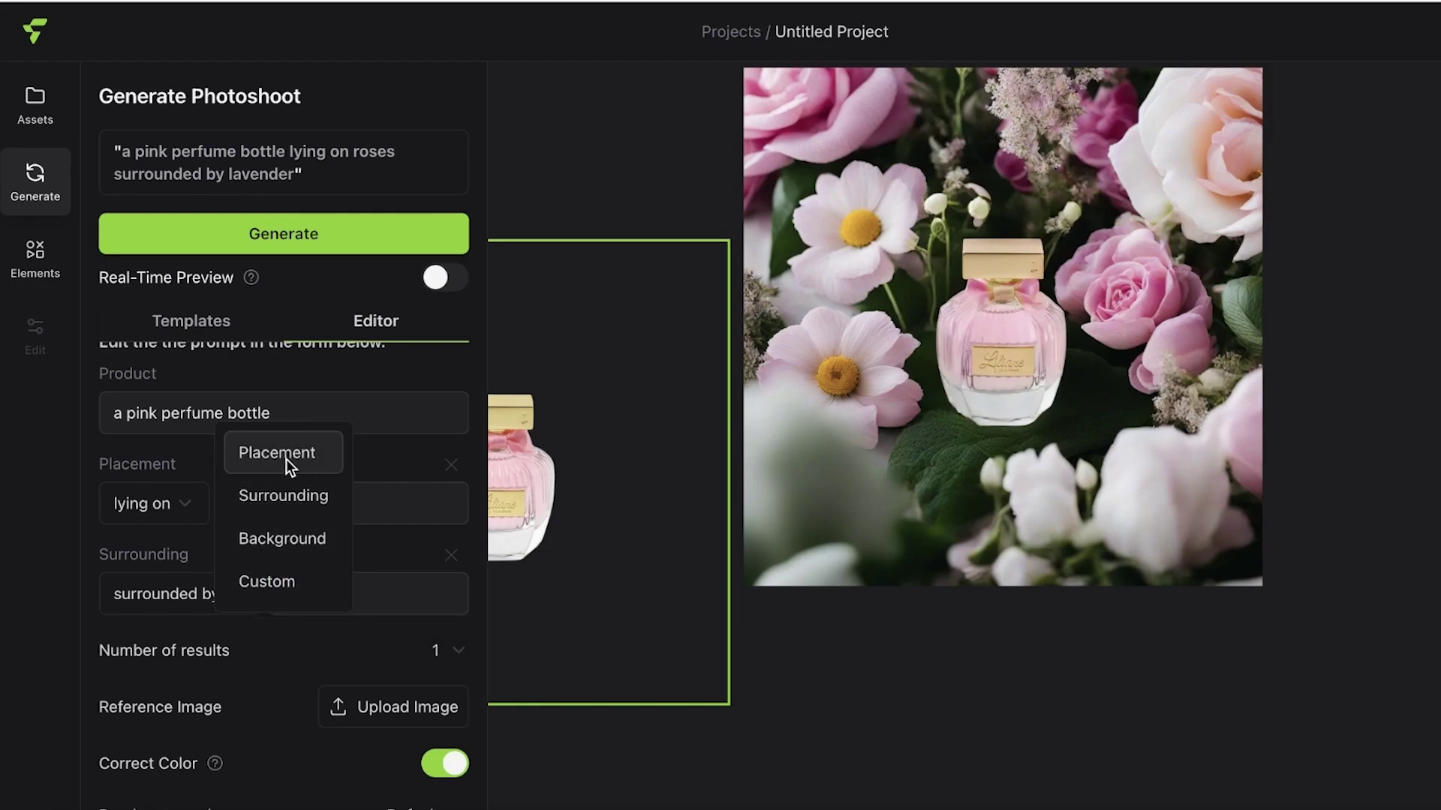
click(242, 579)
click(193, 675)
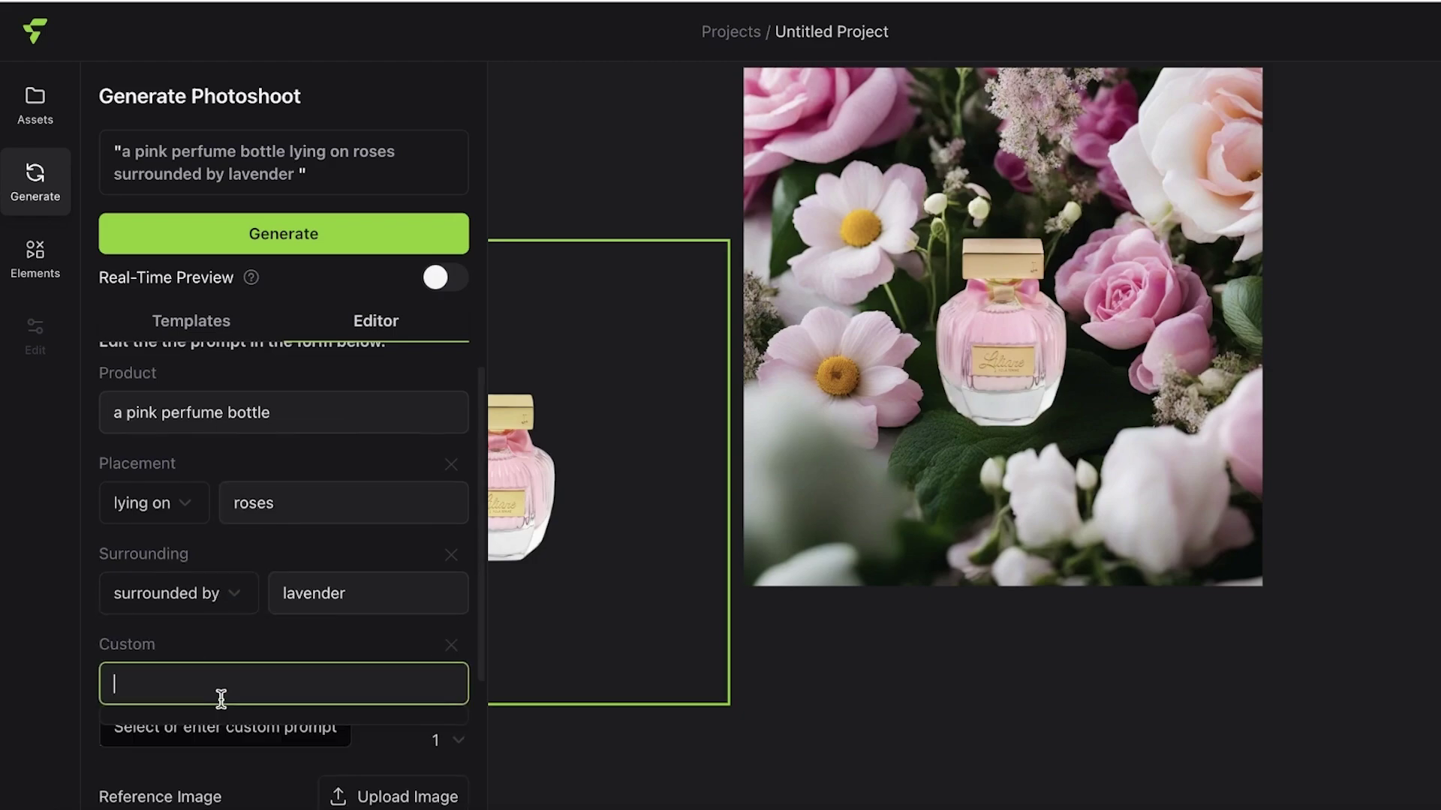
scroll(218, 695, down, 1)
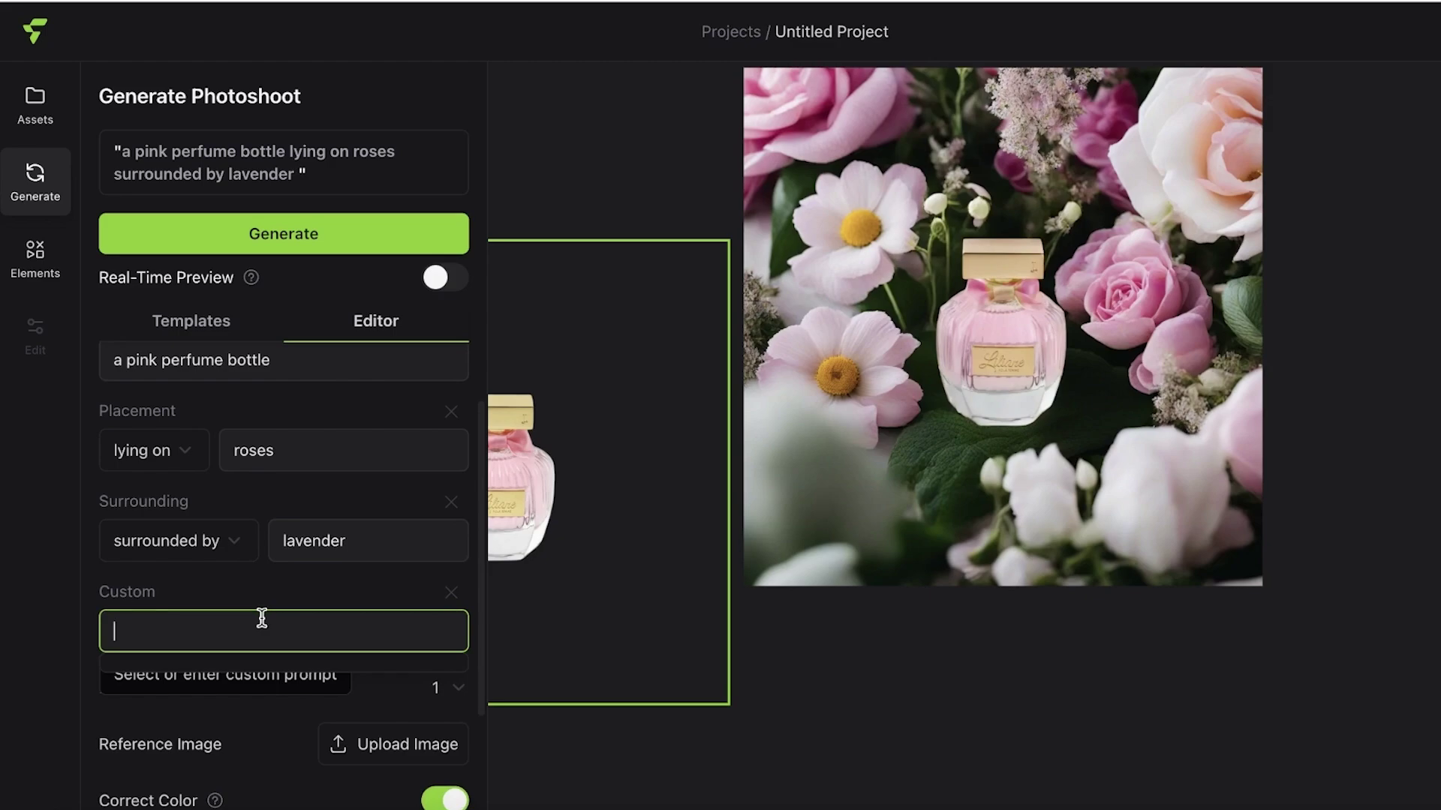
click(451, 593)
Step: Generate the photoshoot from the roses and lavender prompt and move the earlier floral image aside to clear the result area
scroll(268, 701, down, 2)
click(255, 251)
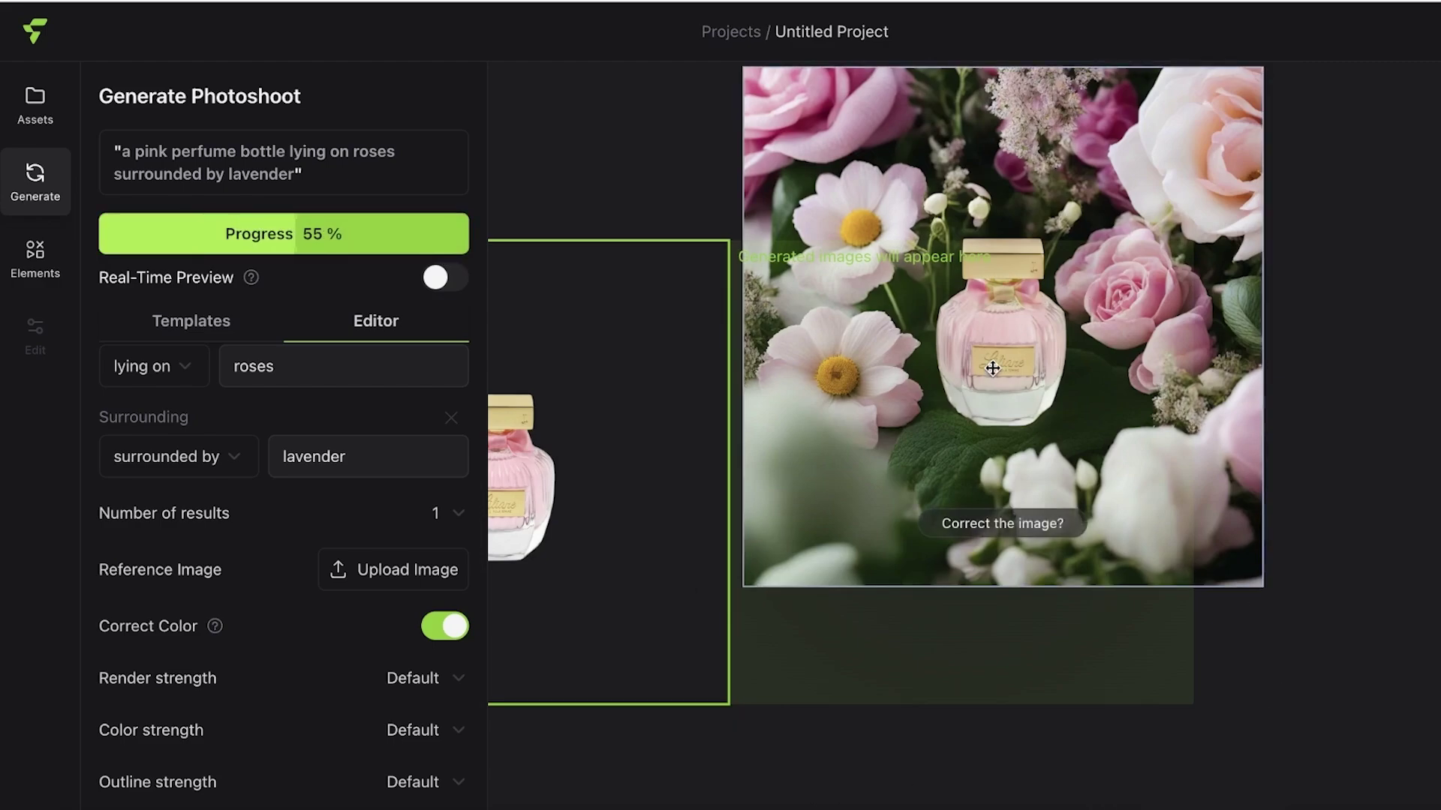
drag(1006, 451, 1439, 422)
click(15, 214)
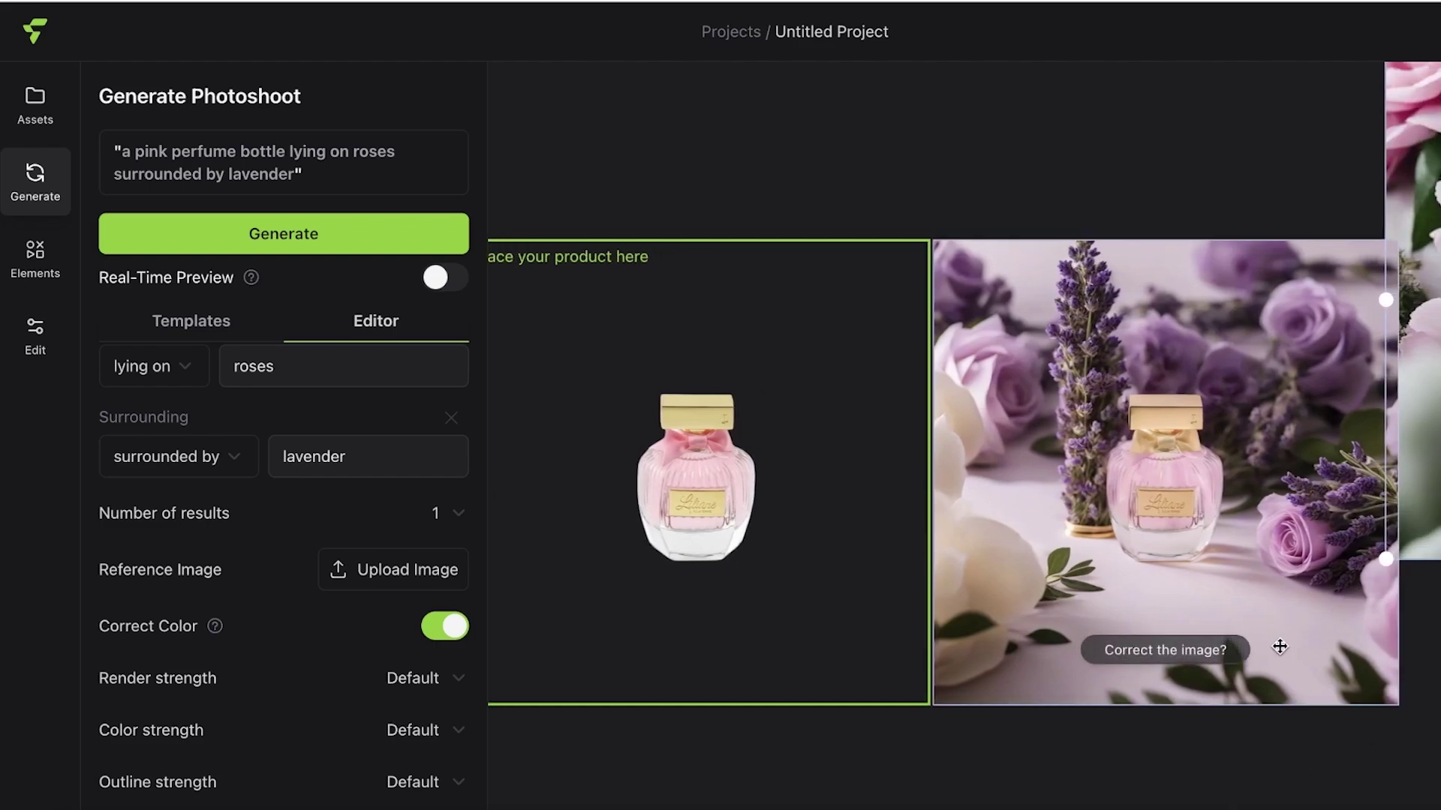
Step: Move the new lavender image up out of the result area and enlarge it
drag(1279, 647, 1225, 525)
drag(1324, 809, 1440, 301)
key(Delete)
drag(1316, 409, 1367, 366)
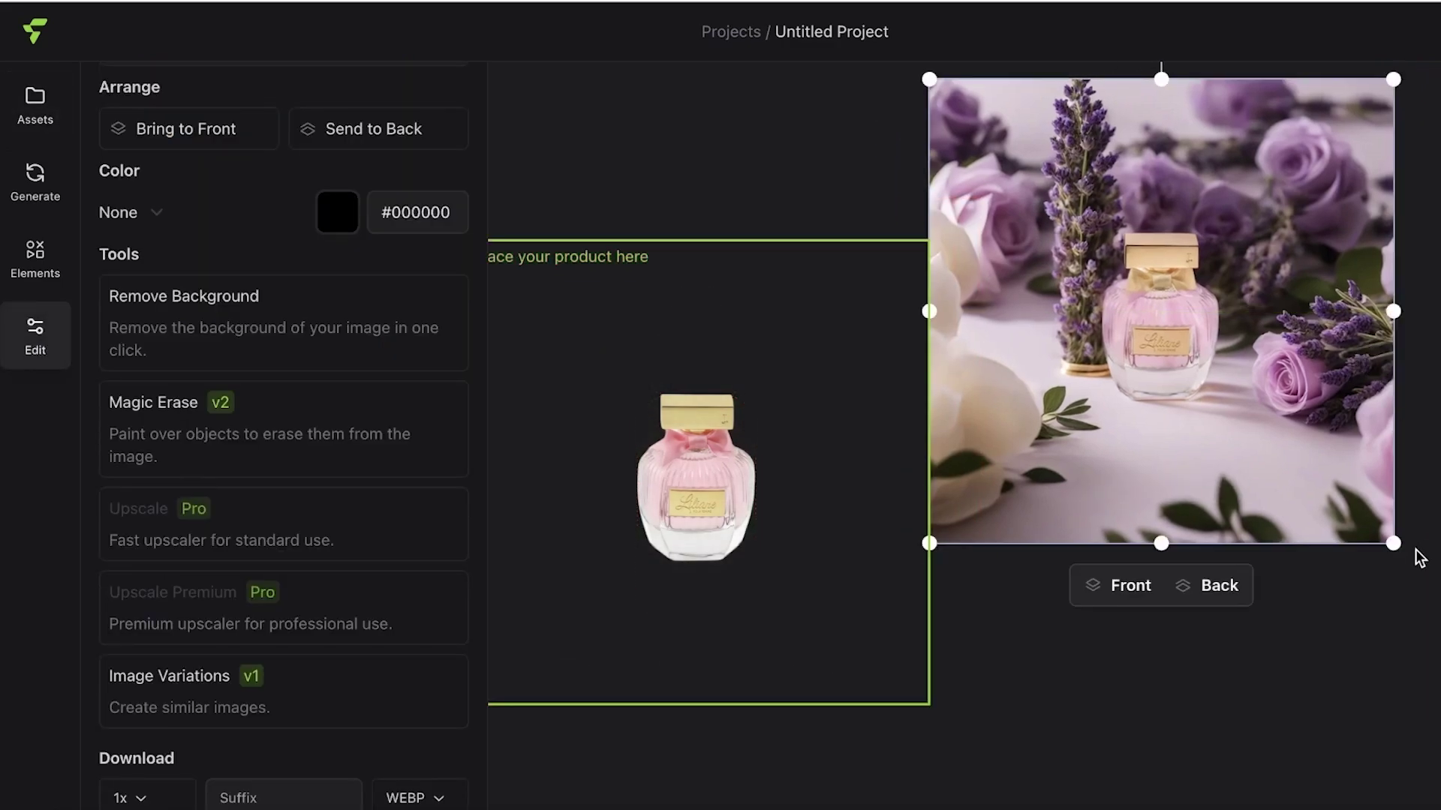
drag(1394, 544, 1382, 598)
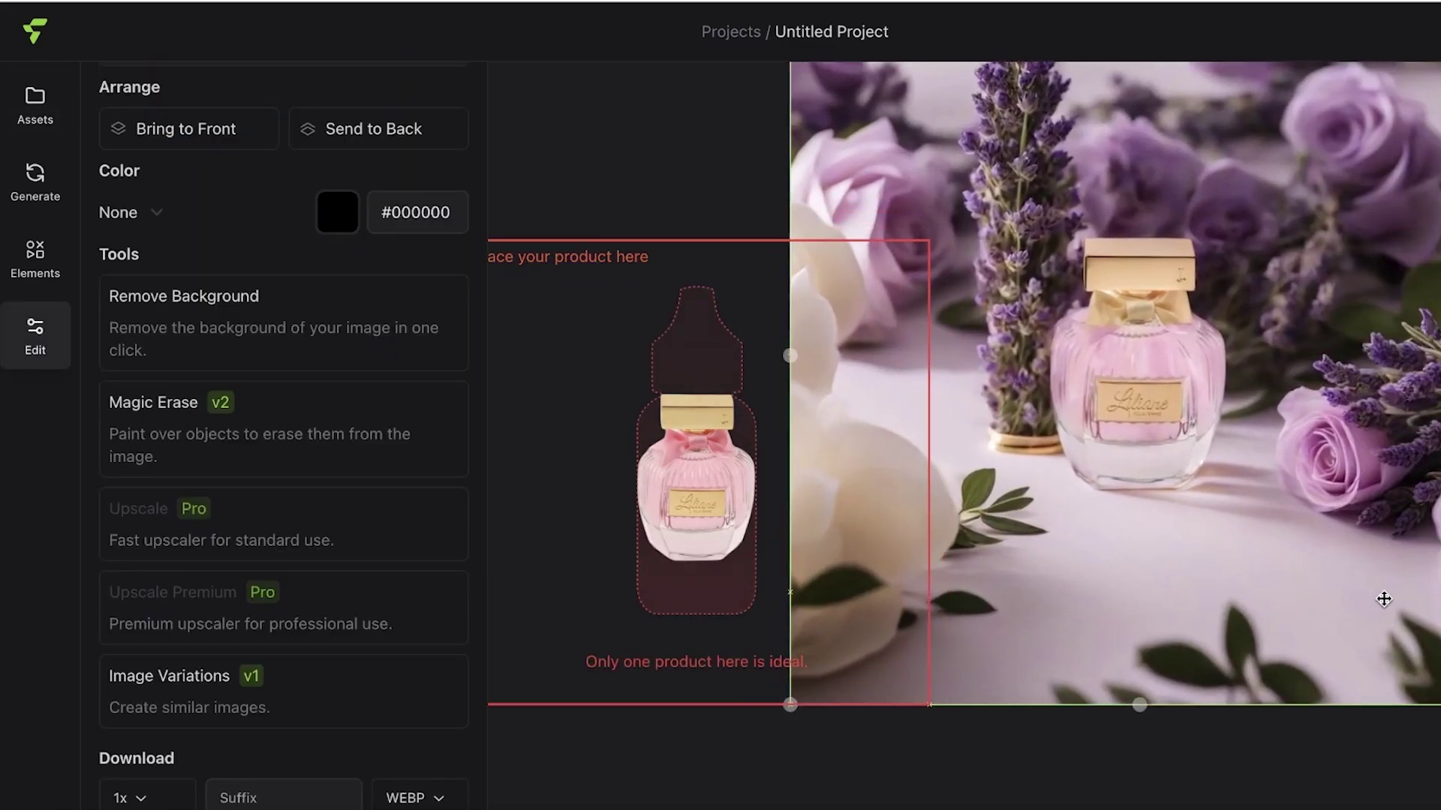
click(1380, 792)
scroll(964, 383, right, 2)
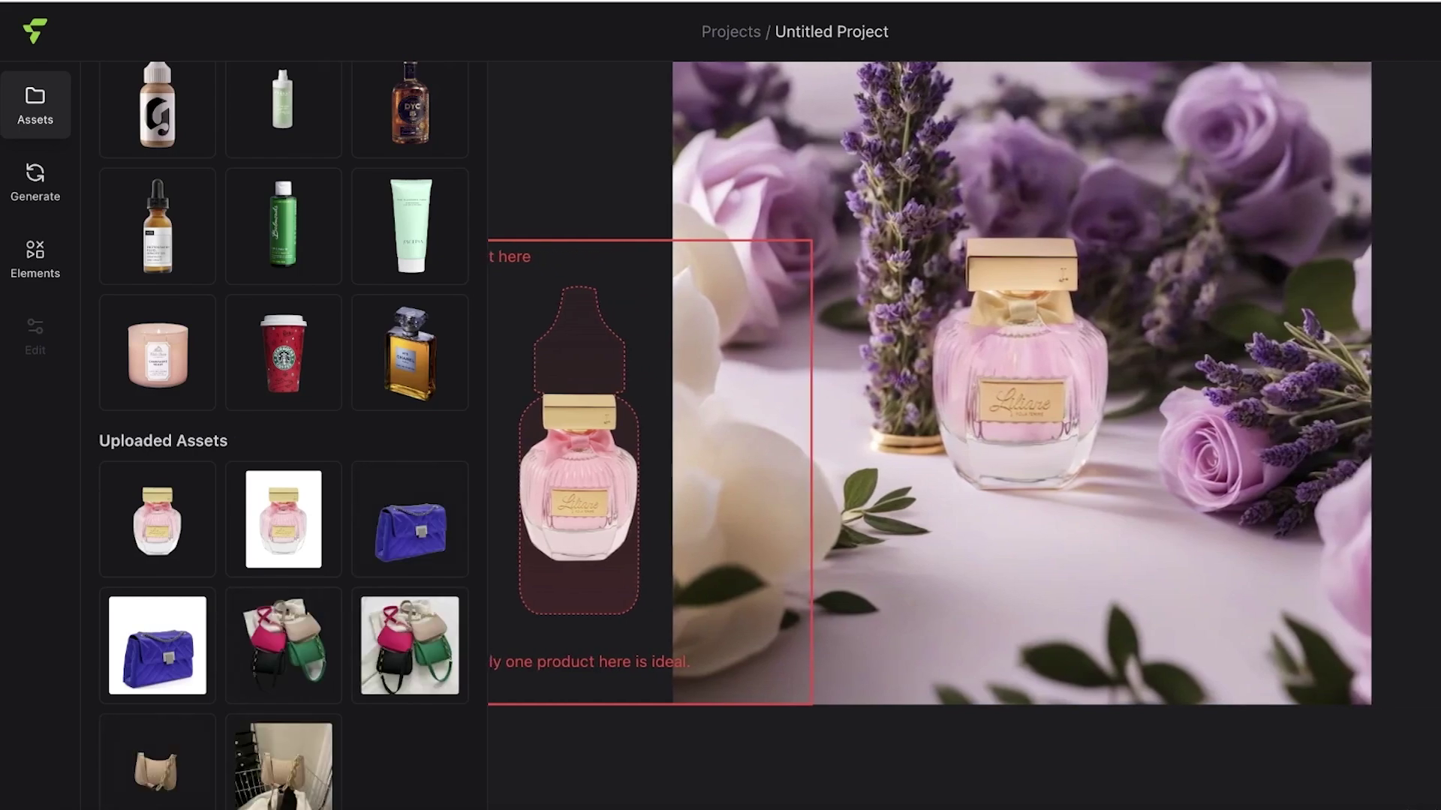
Step: Scale the lavender image down and place it between the product placement frame and the earlier floral image
drag(1285, 579, 1383, 594)
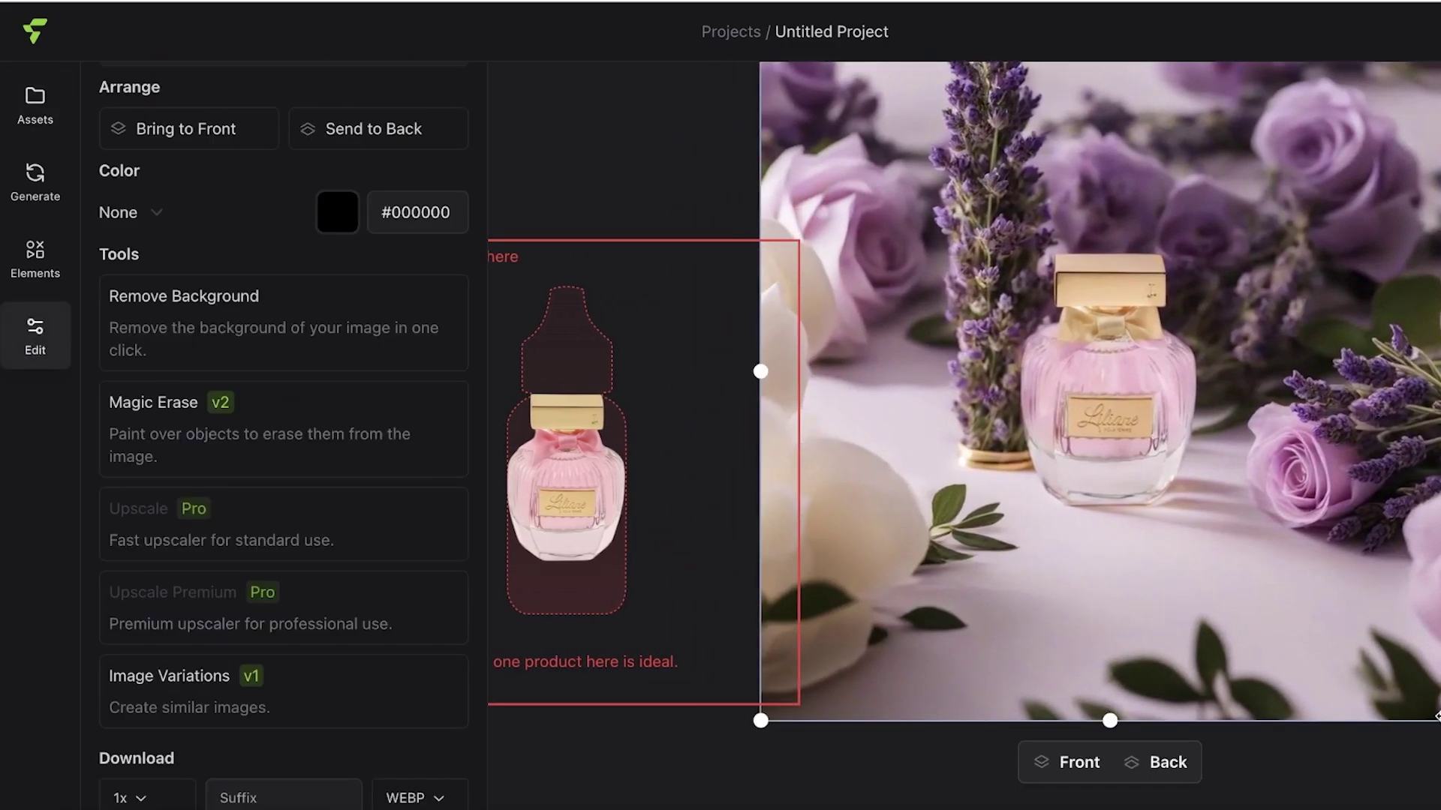
drag(1440, 720, 1377, 671)
drag(1168, 516, 1220, 543)
drag(1423, 666, 1302, 570)
drag(1183, 412, 1268, 513)
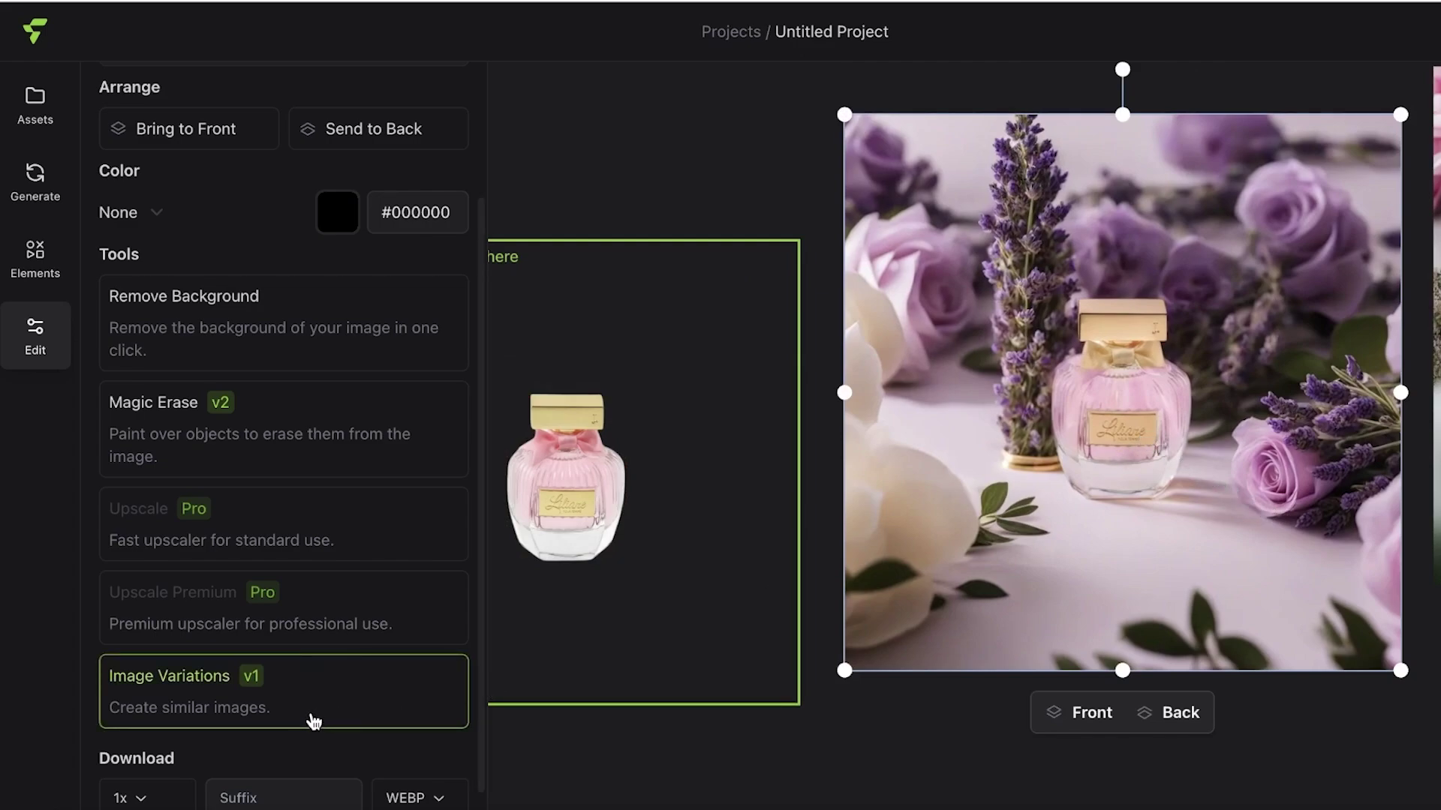
scroll(248, 717, down, 1)
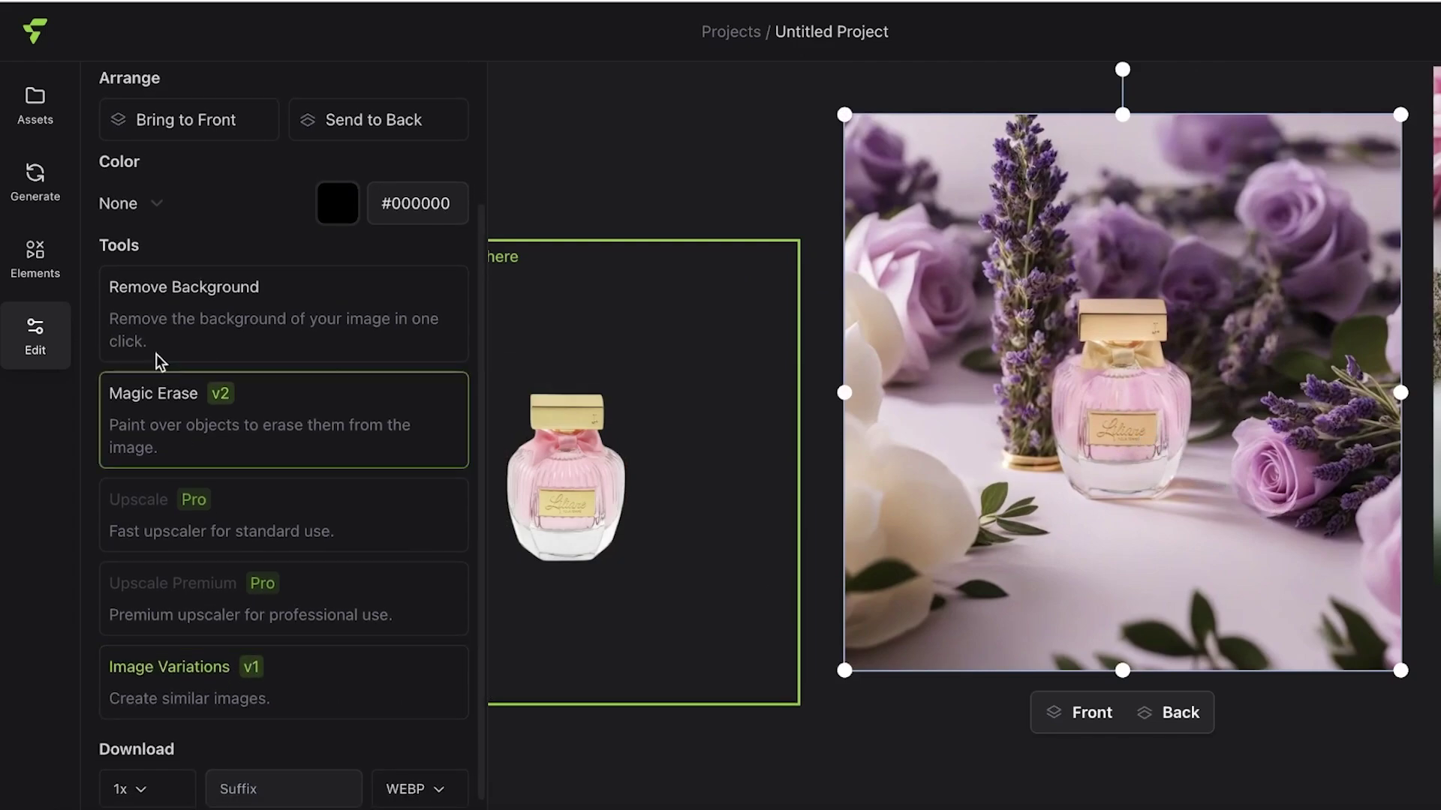
click(139, 210)
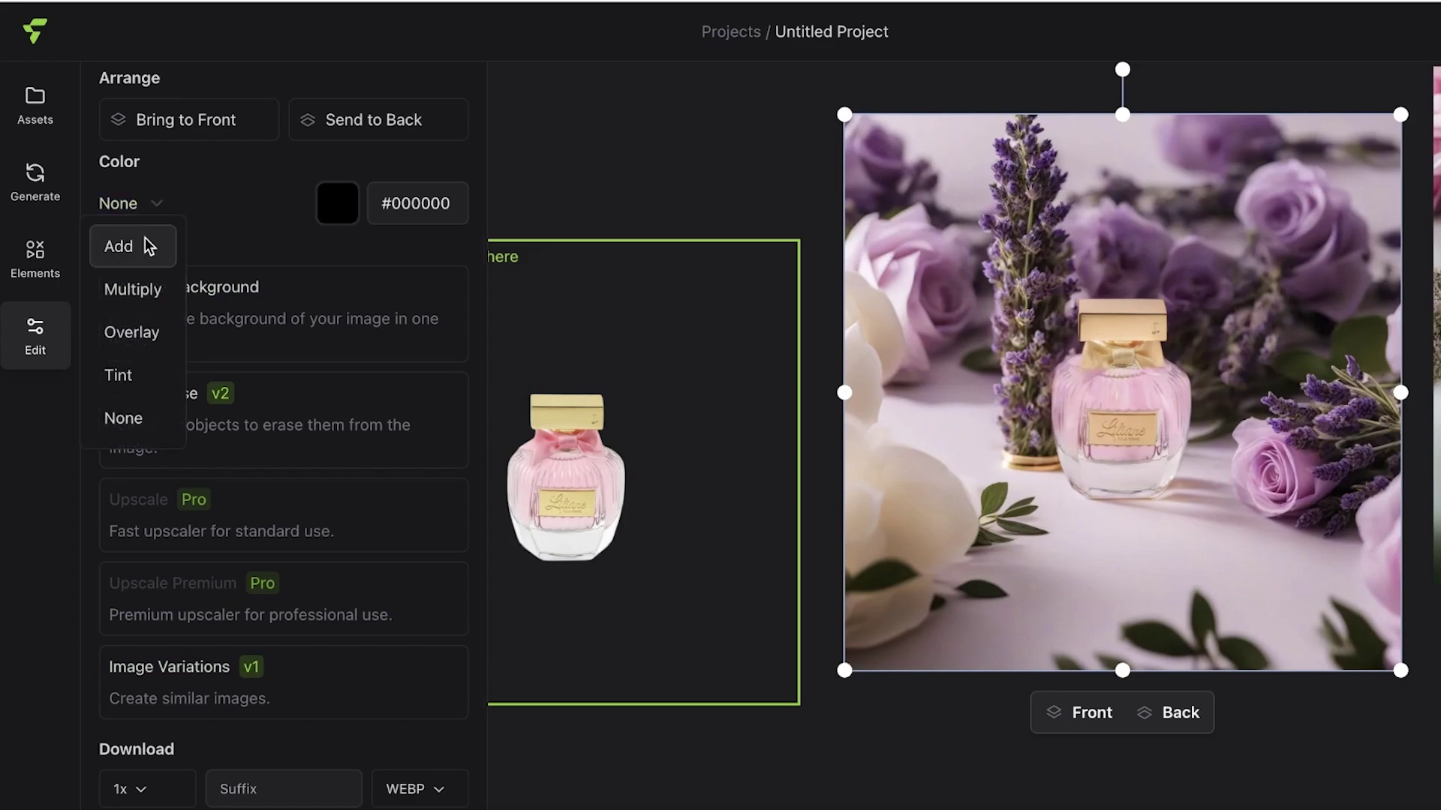
click(271, 201)
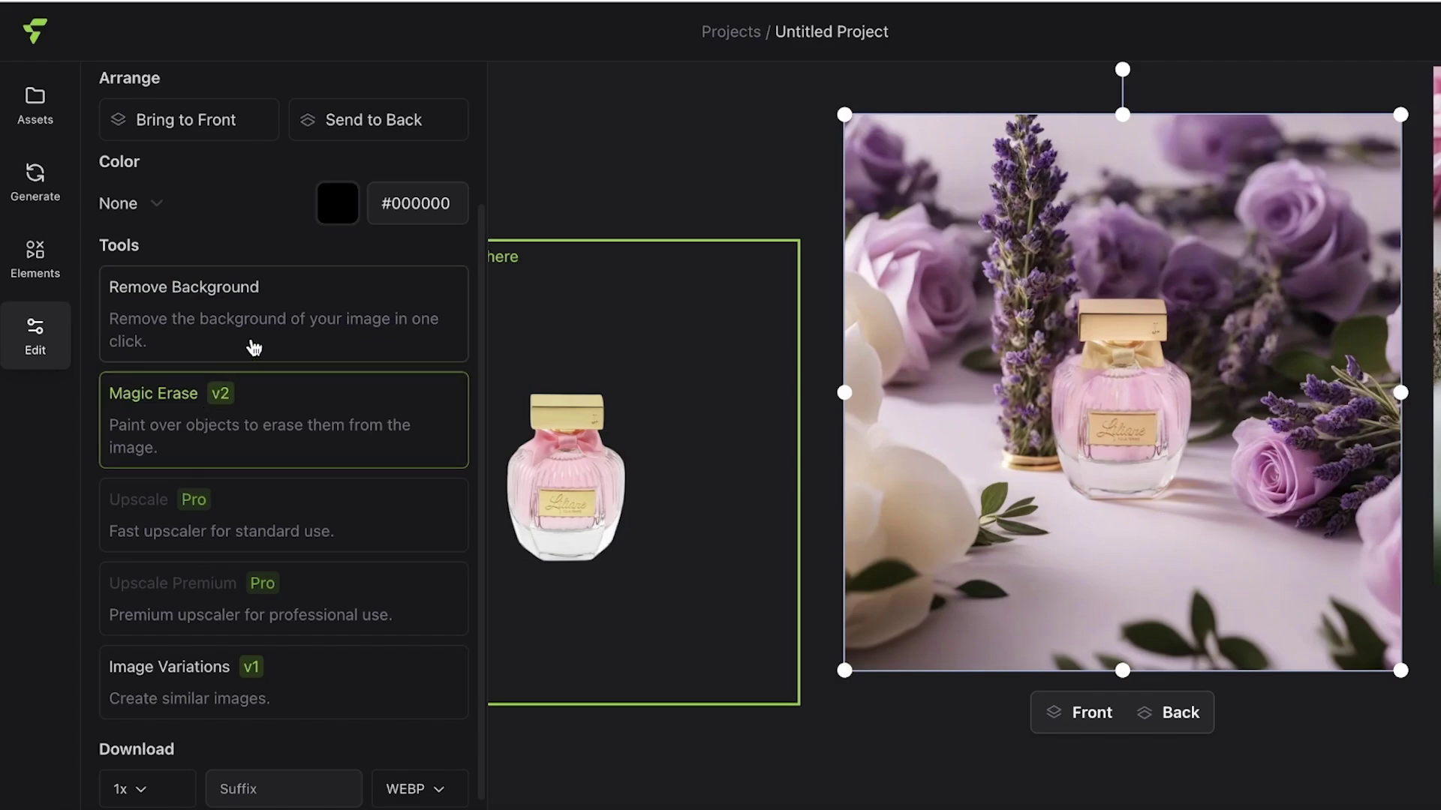
Step: Generate an image variation of the lavender photo with the strength left at Default
scroll(214, 631, down, 1)
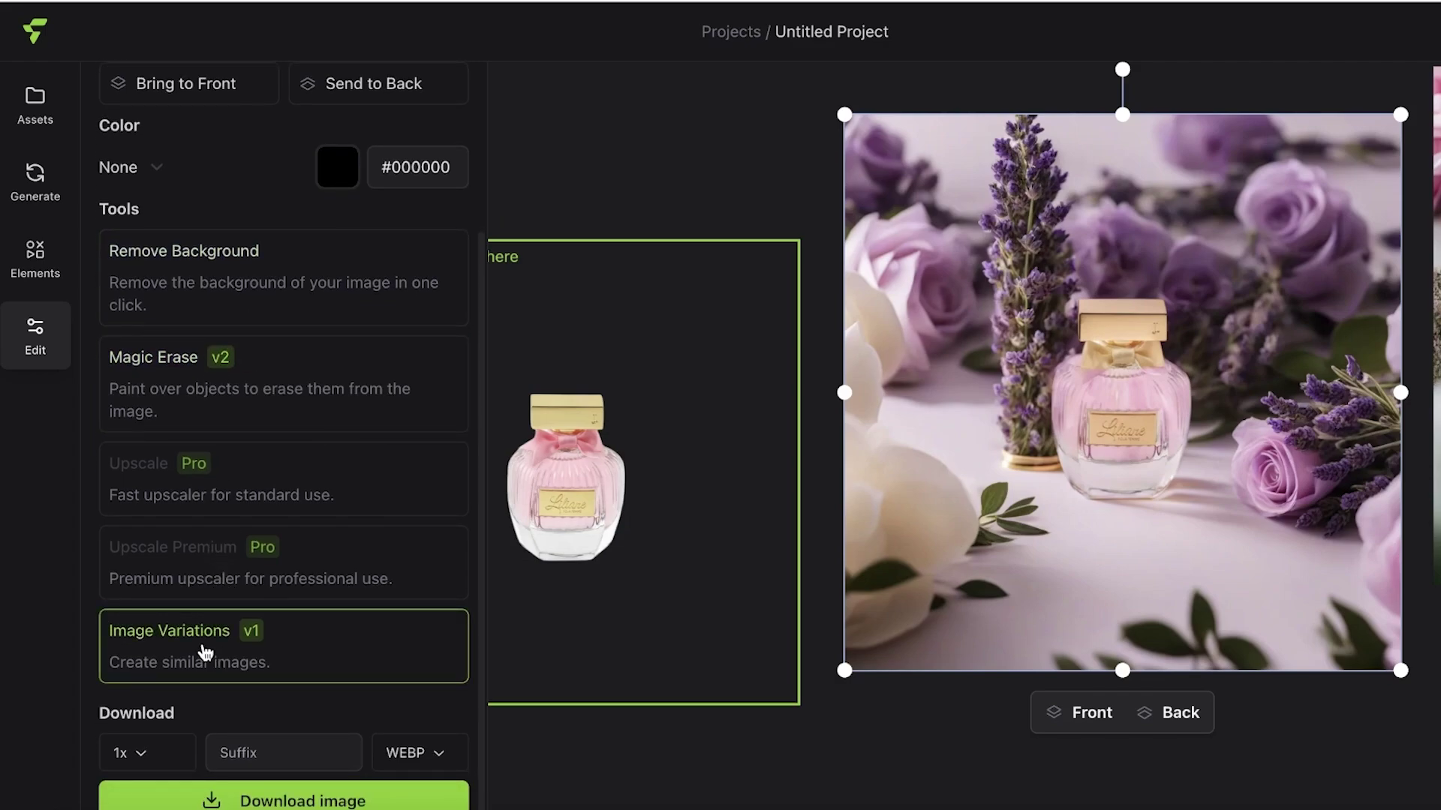
click(205, 652)
click(453, 142)
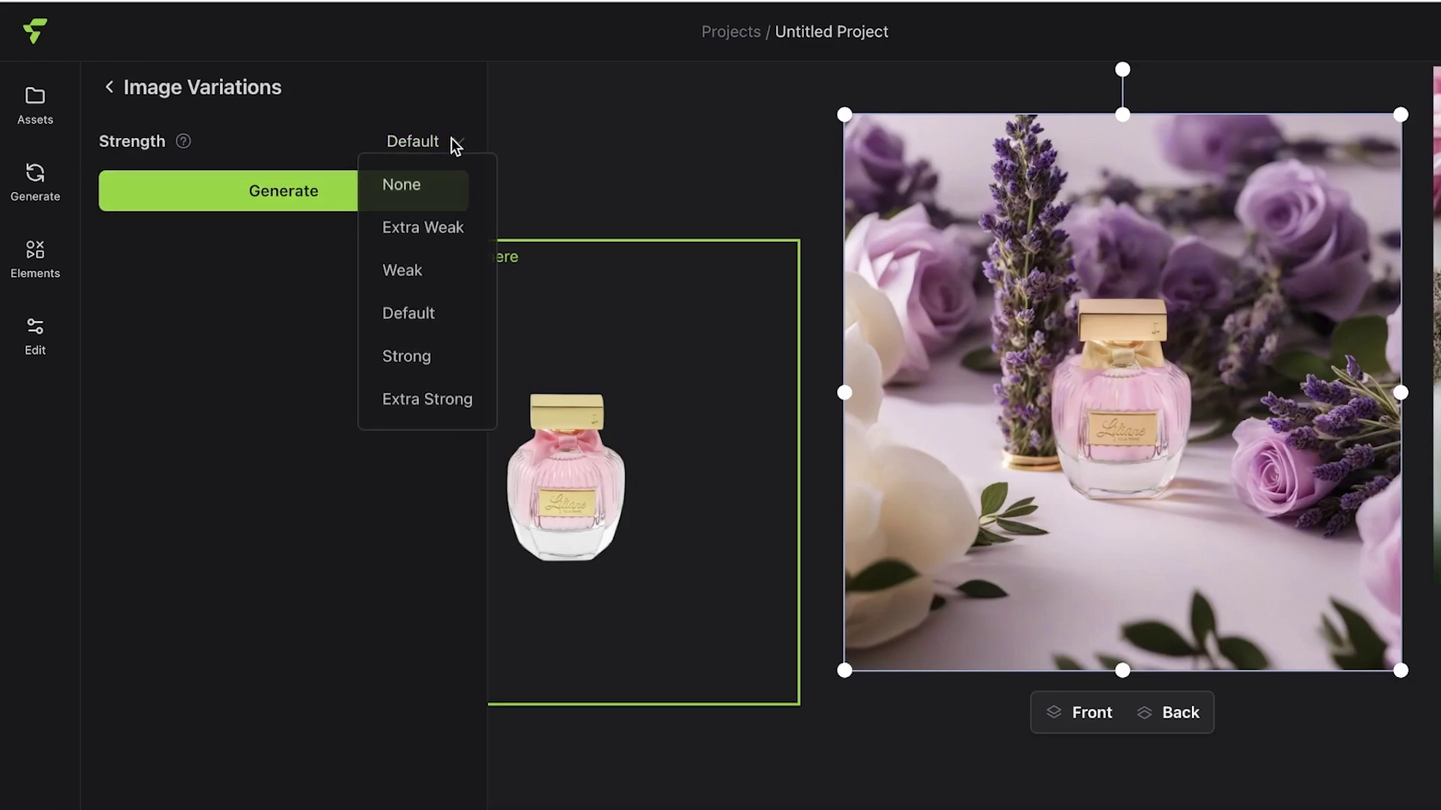
click(450, 151)
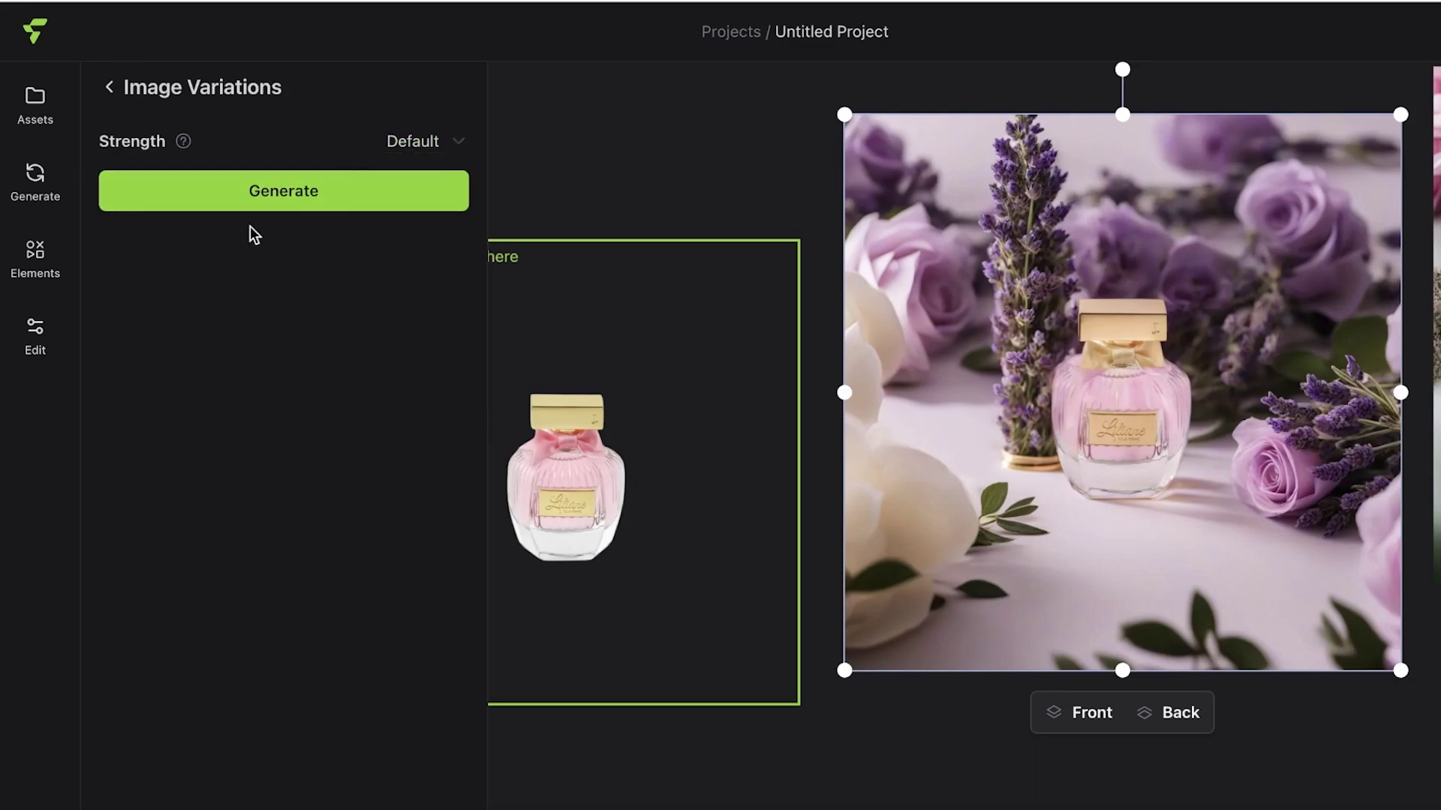
click(281, 190)
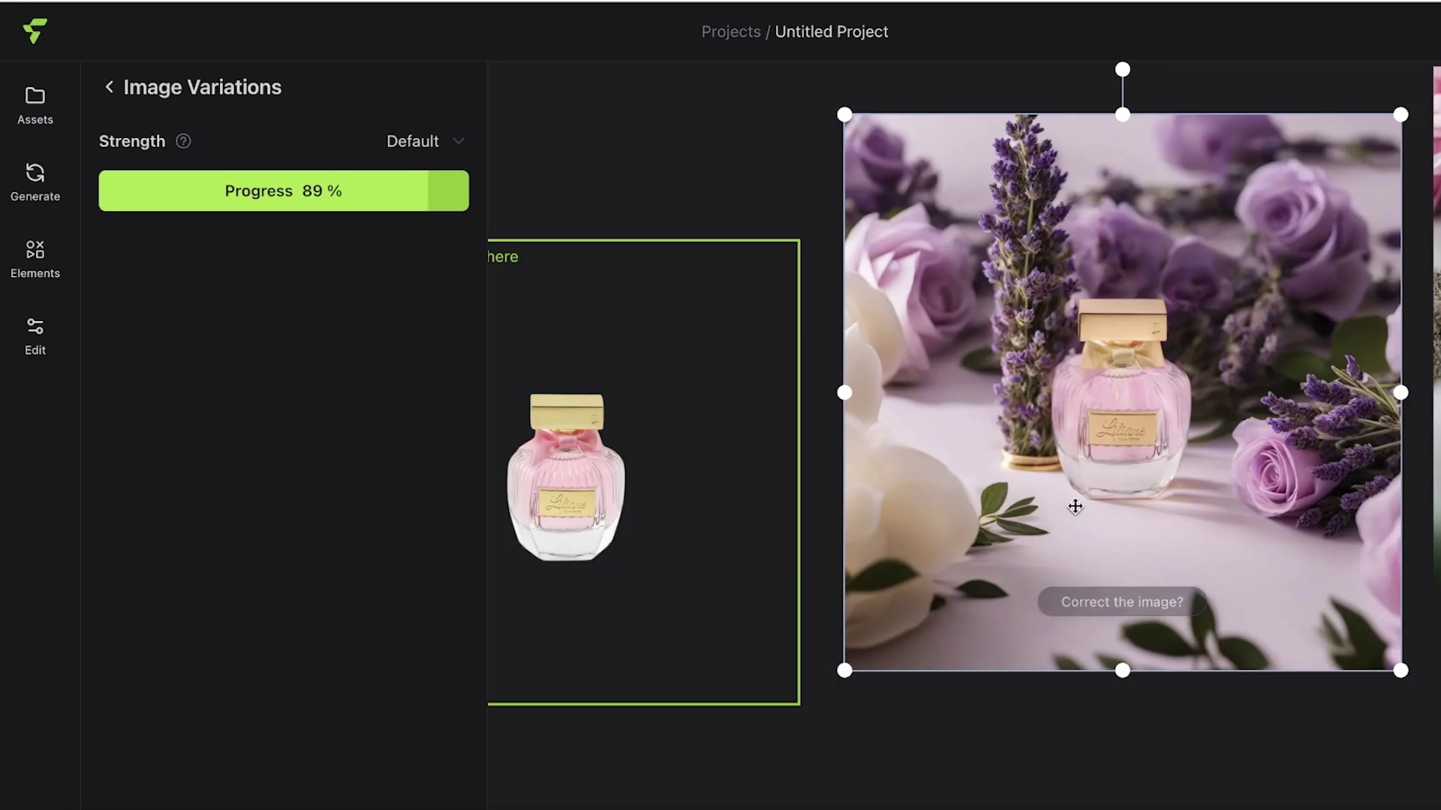
Step: Move the original lavender image up slightly and position the new variation beside it, partly overlapping, for comparison
drag(1074, 505, 1058, 466)
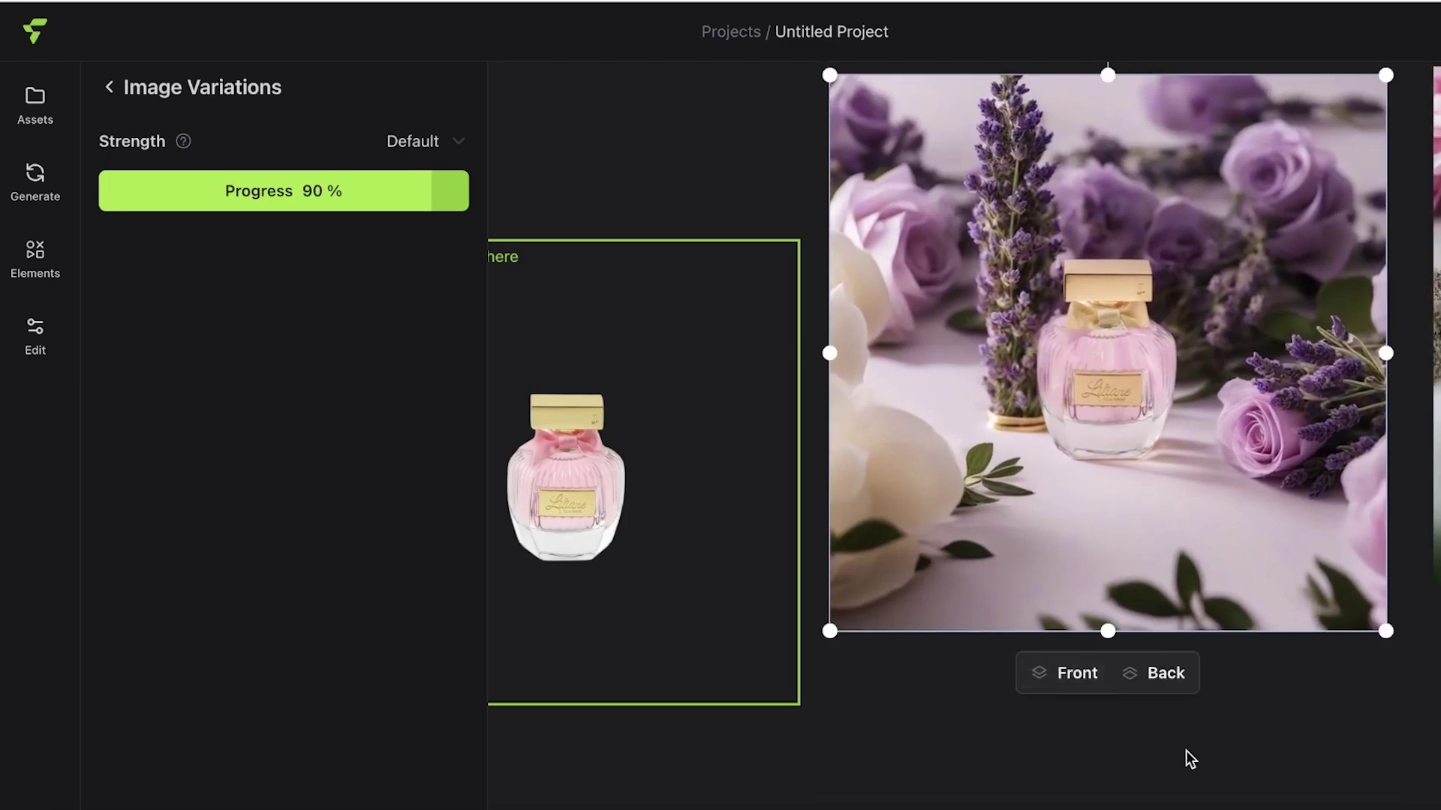
scroll(1191, 760, right, 8)
drag(1259, 455, 1346, 482)
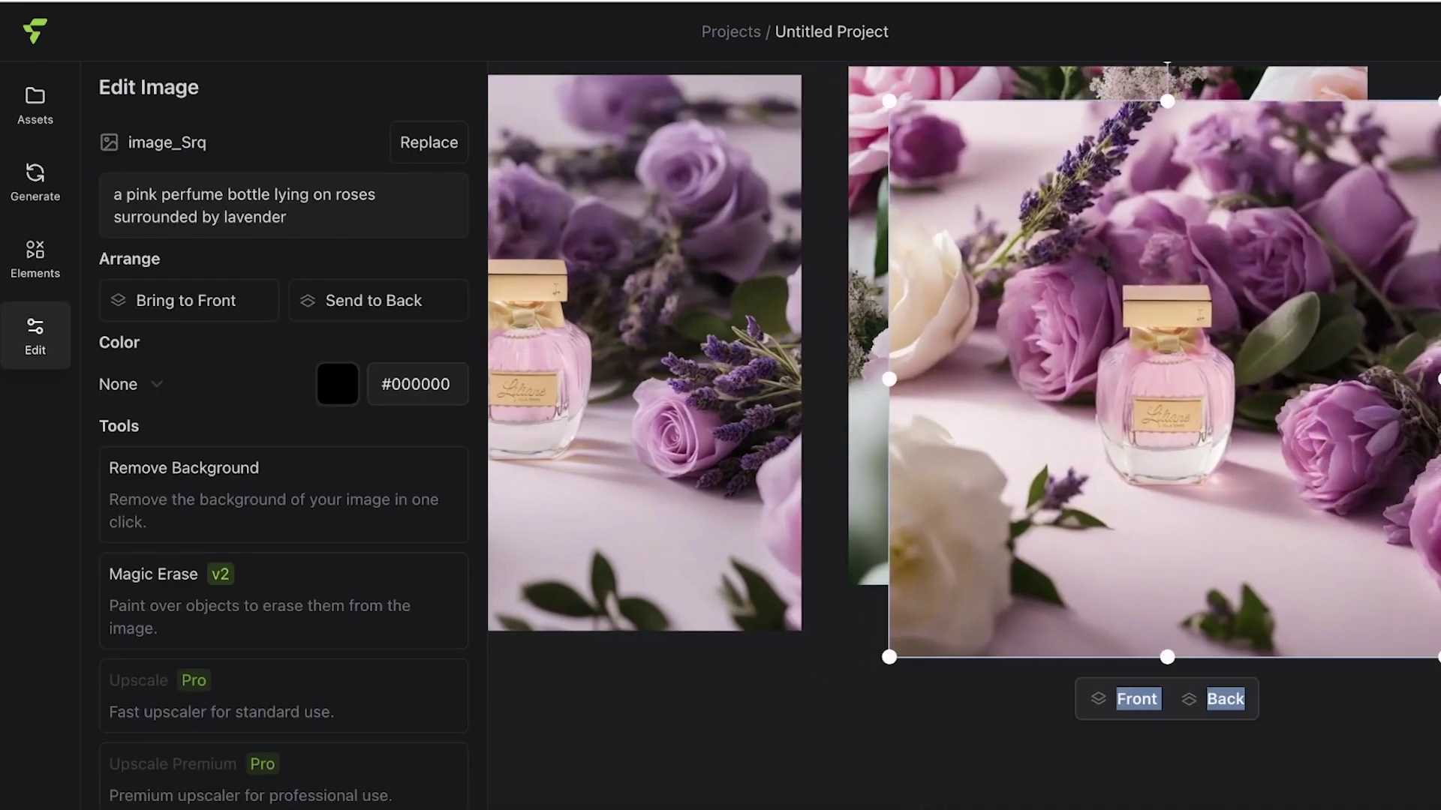
key(Escape)
drag(1183, 502, 1160, 531)
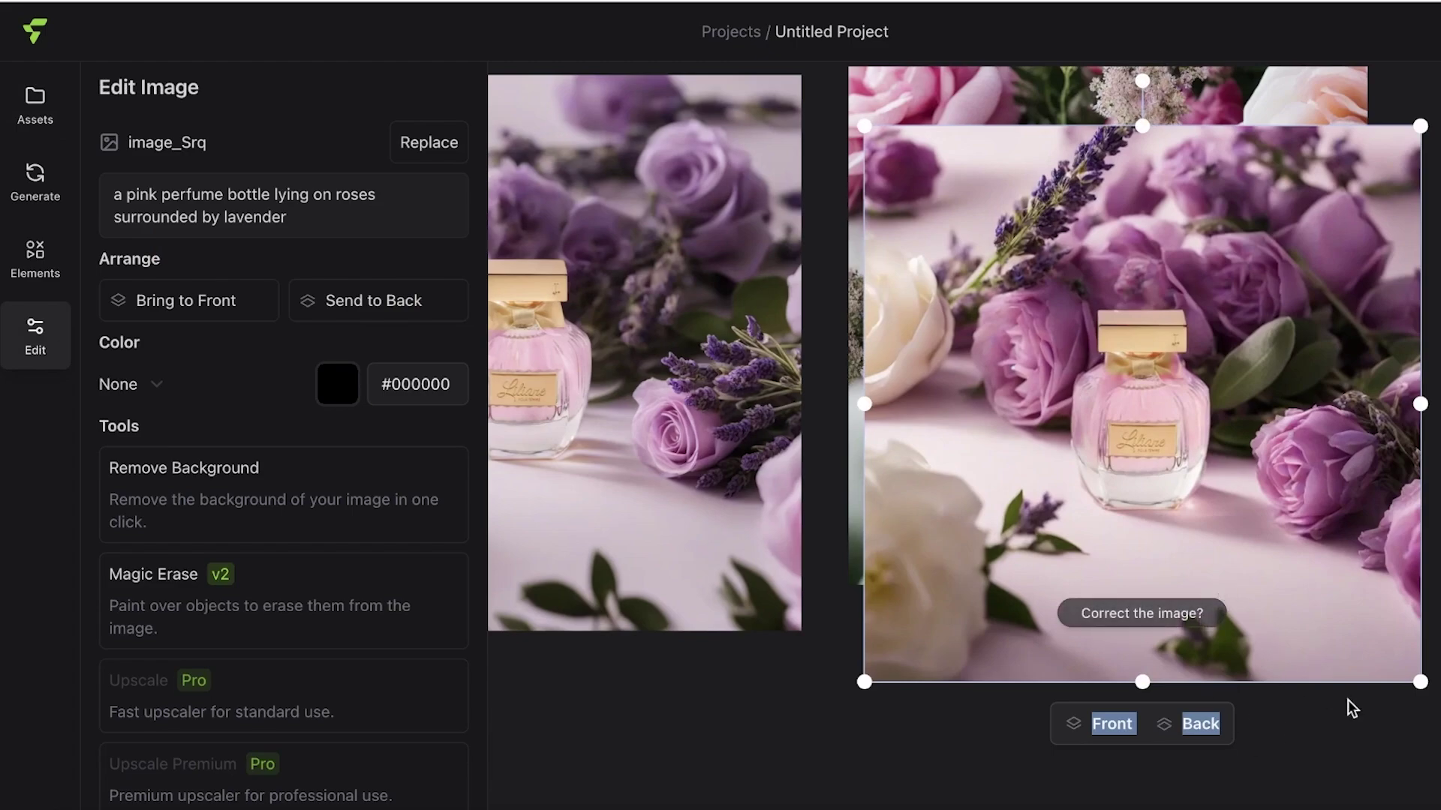
scroll(1276, 806, left, 8)
scroll(1373, 797, right, 5)
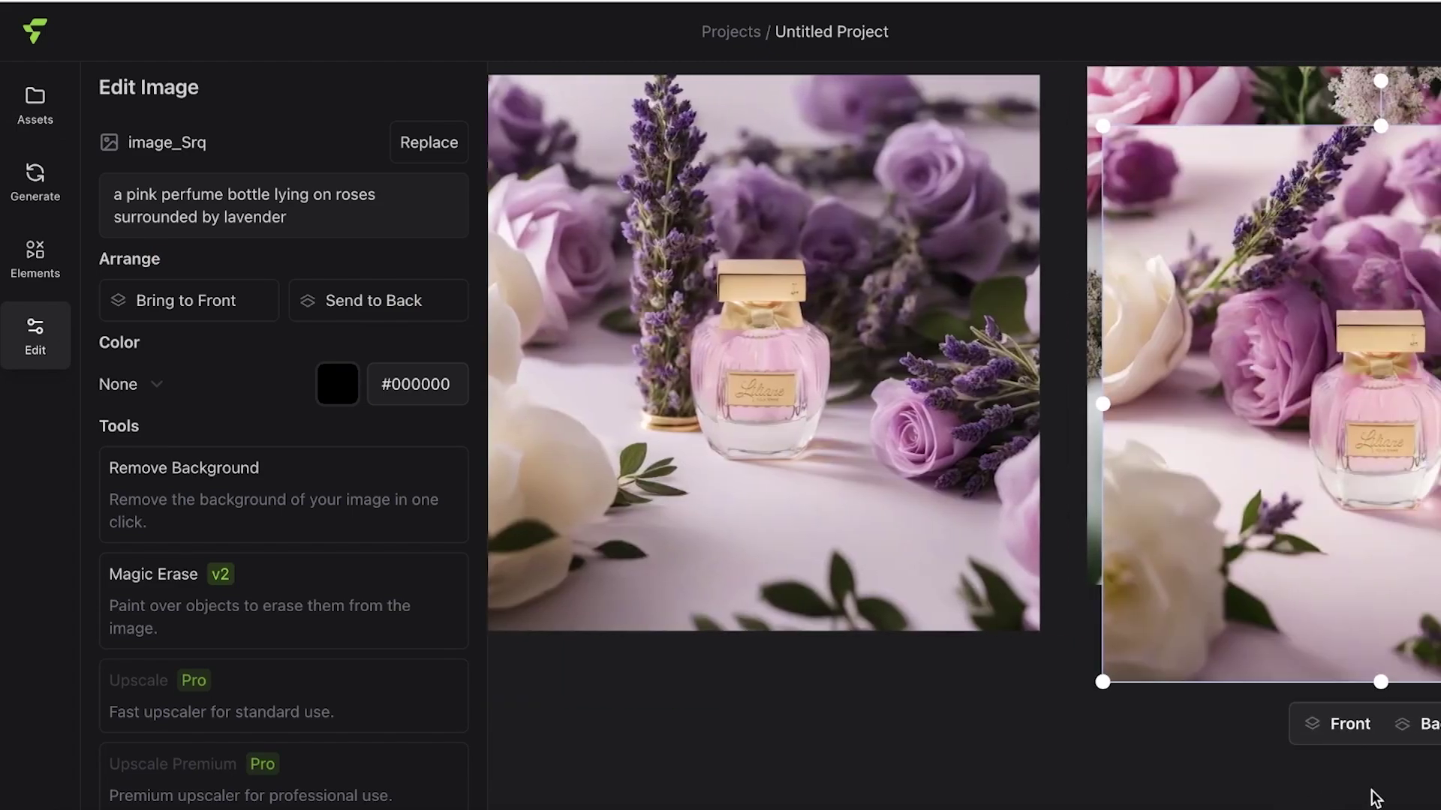
drag(1307, 519, 1067, 510)
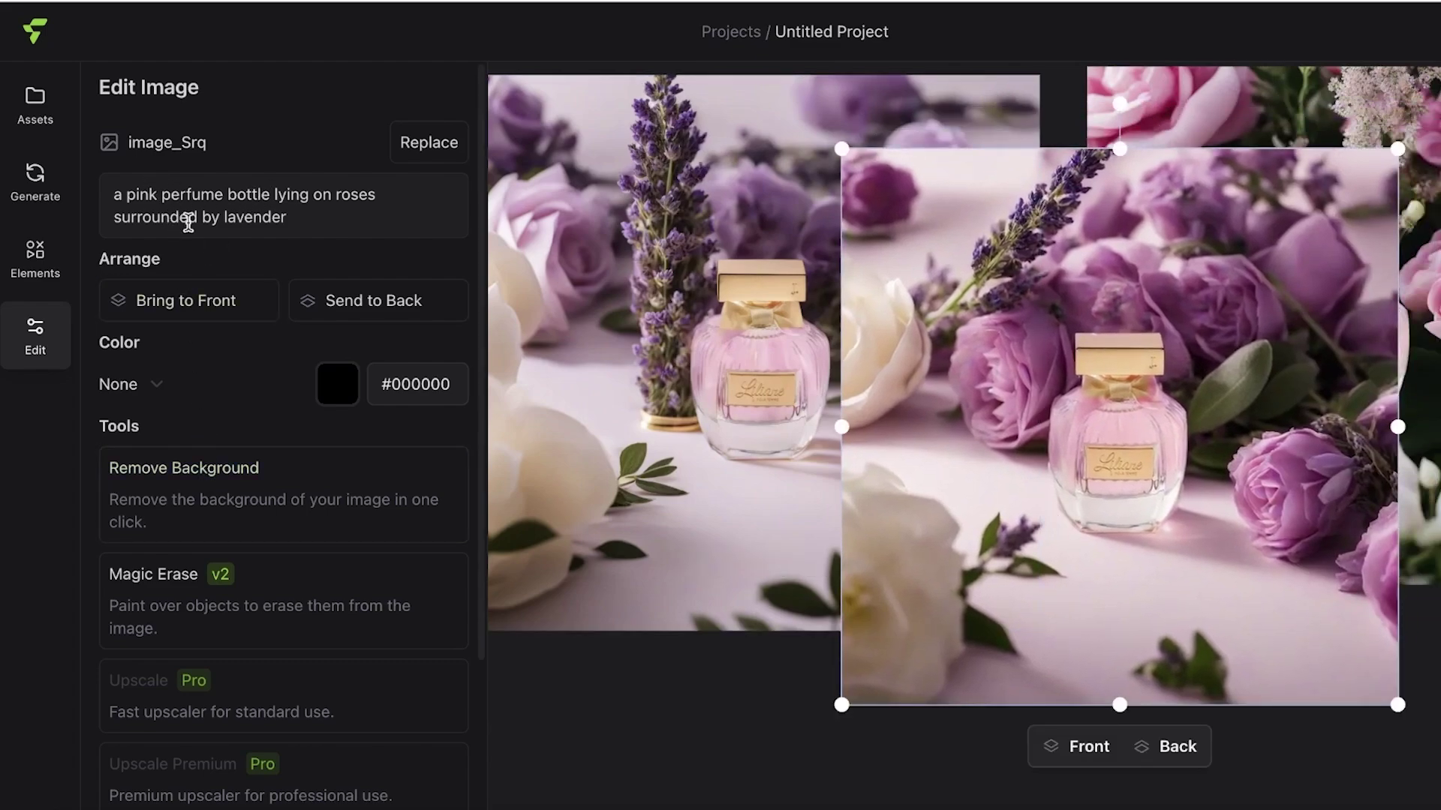
Step: Set the Image Variations strength to Weak for the new variation and try to generate another one
scroll(241, 676, down, 3)
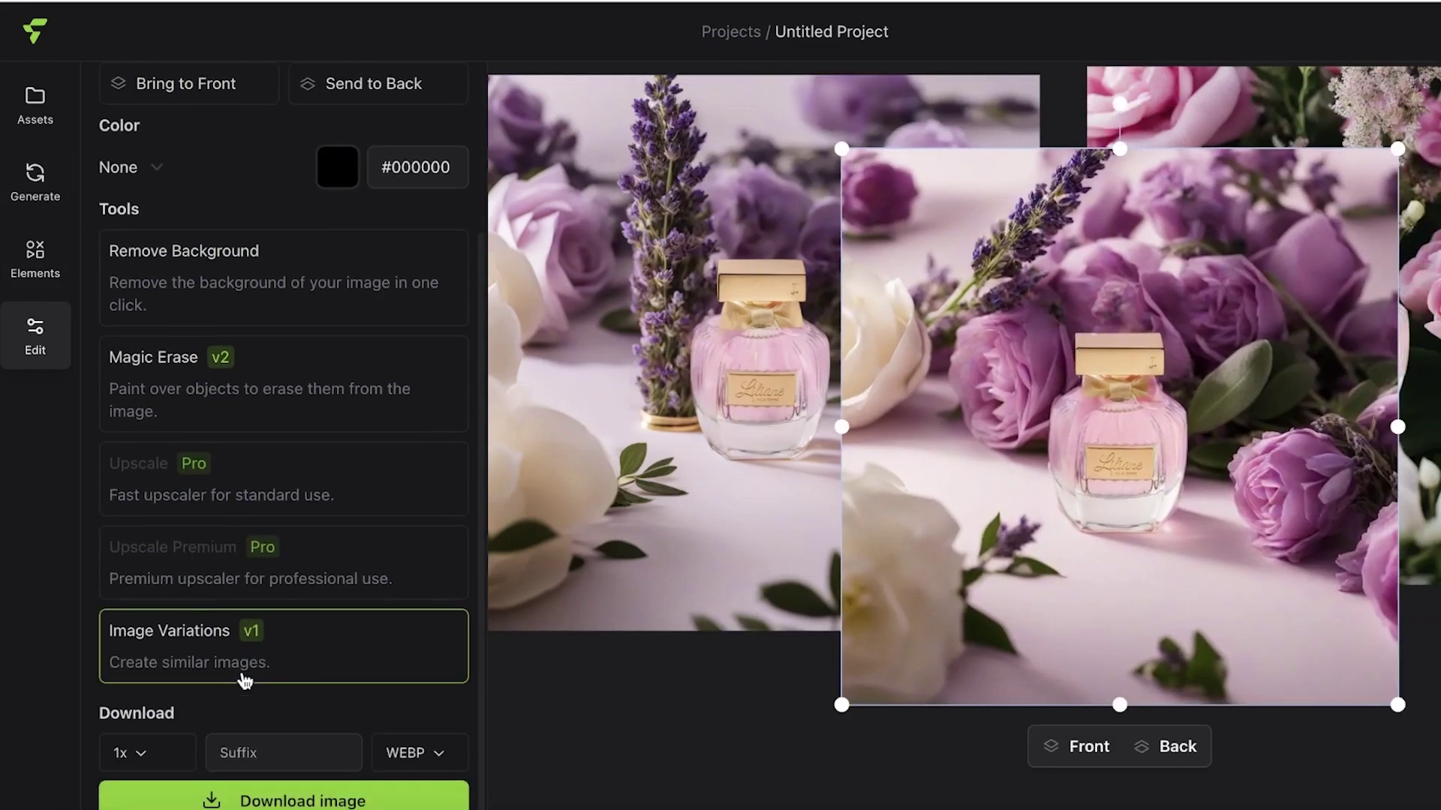
click(325, 644)
click(418, 141)
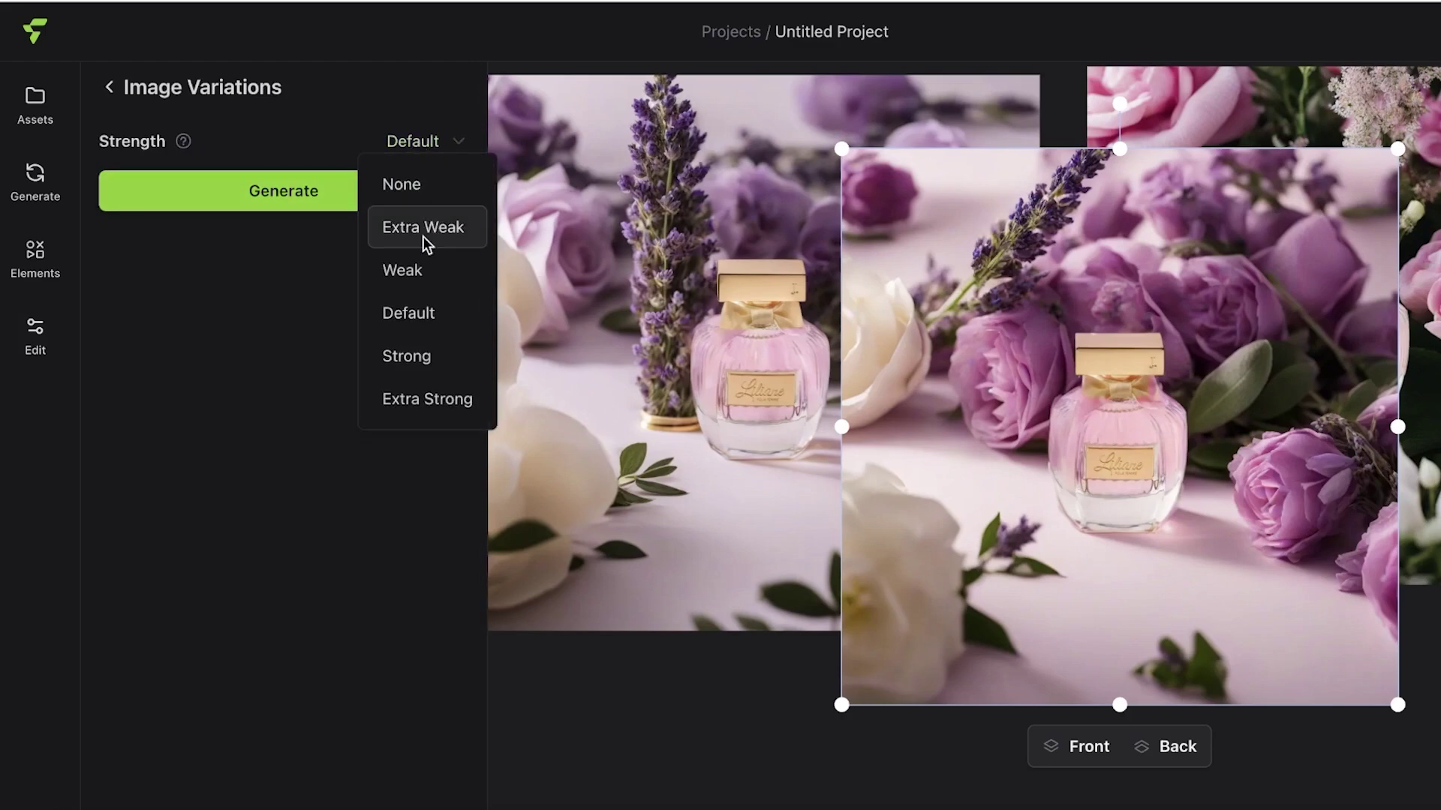
click(416, 270)
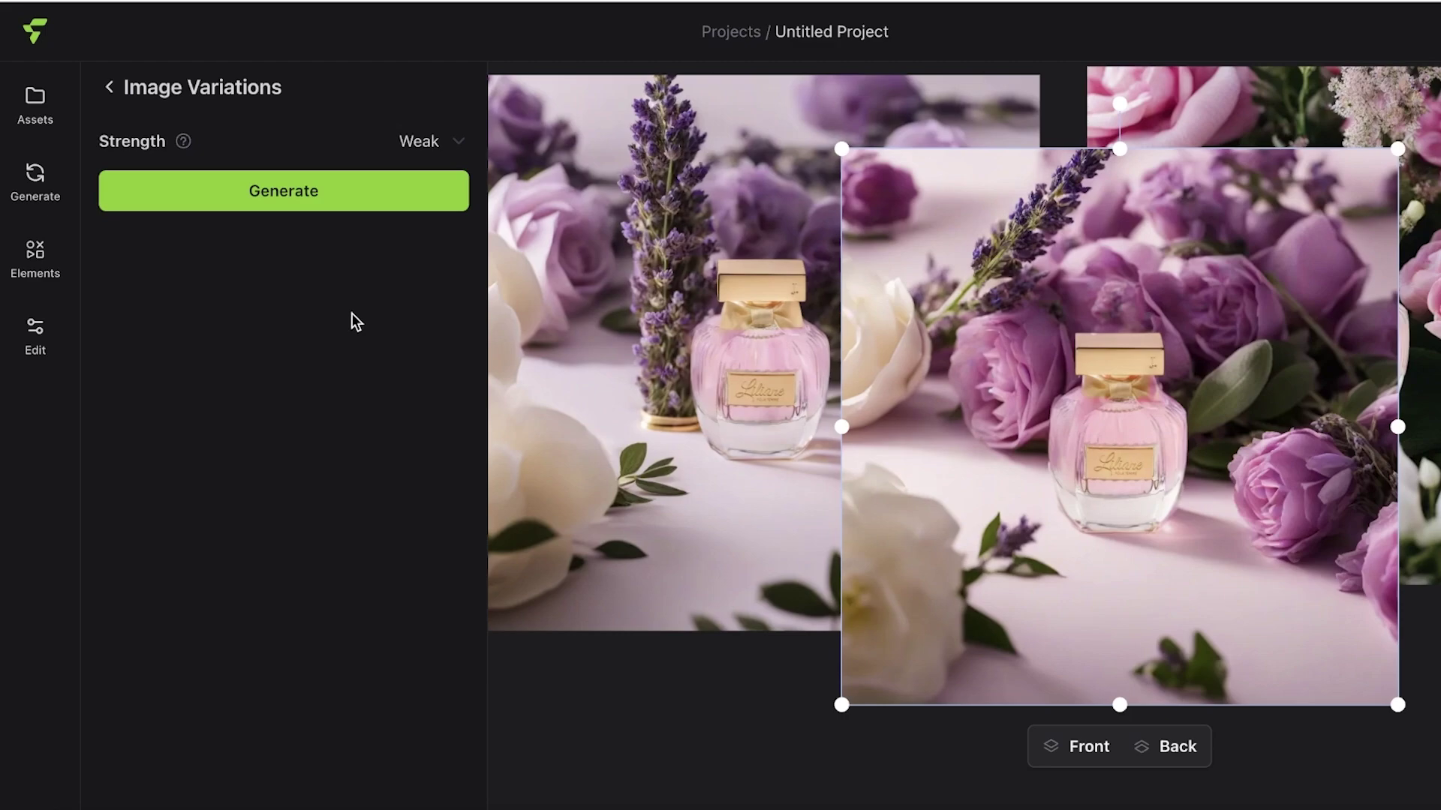
click(389, 180)
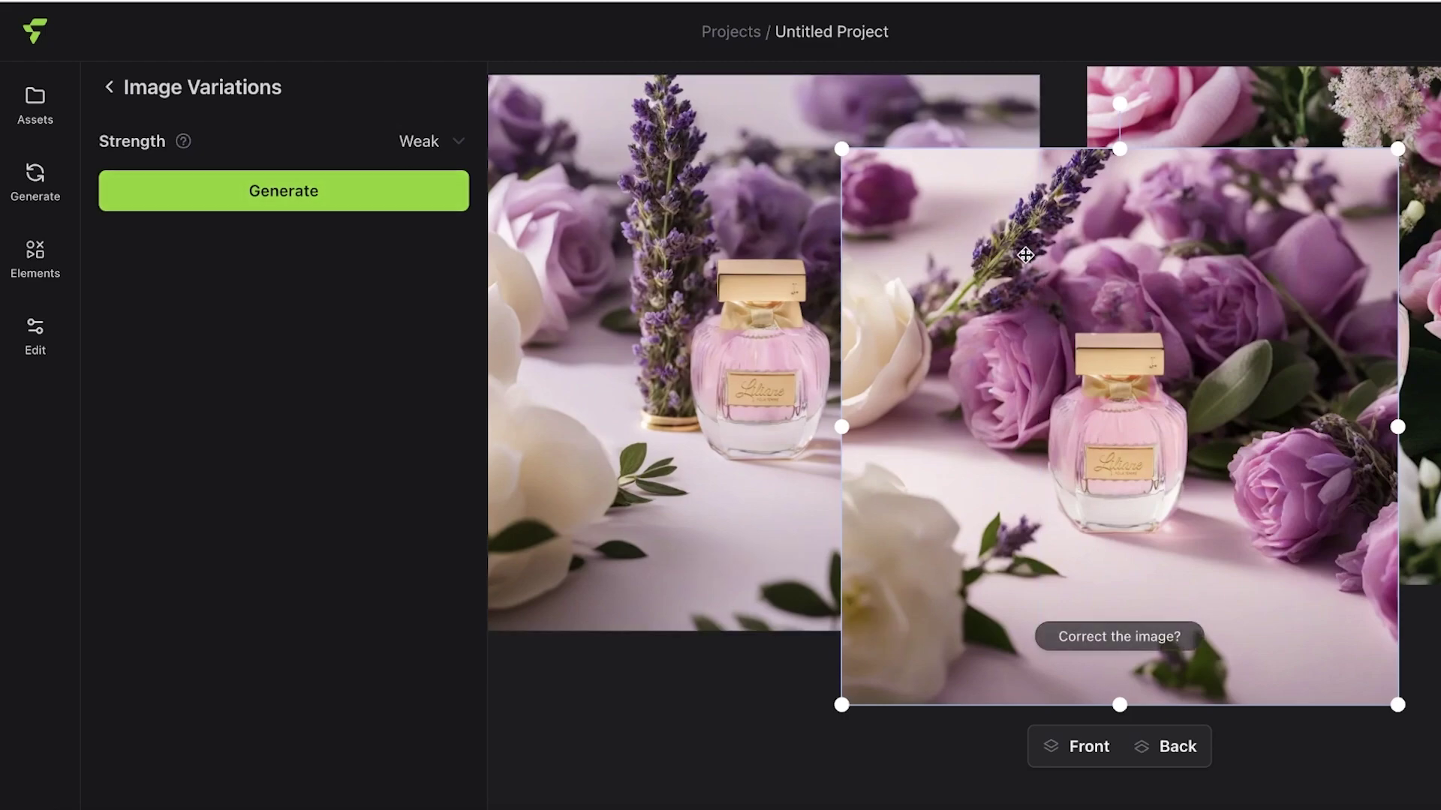
Step: Return to the image editing options and shrink the variation to about half its size
drag(1025, 255, 944, 238)
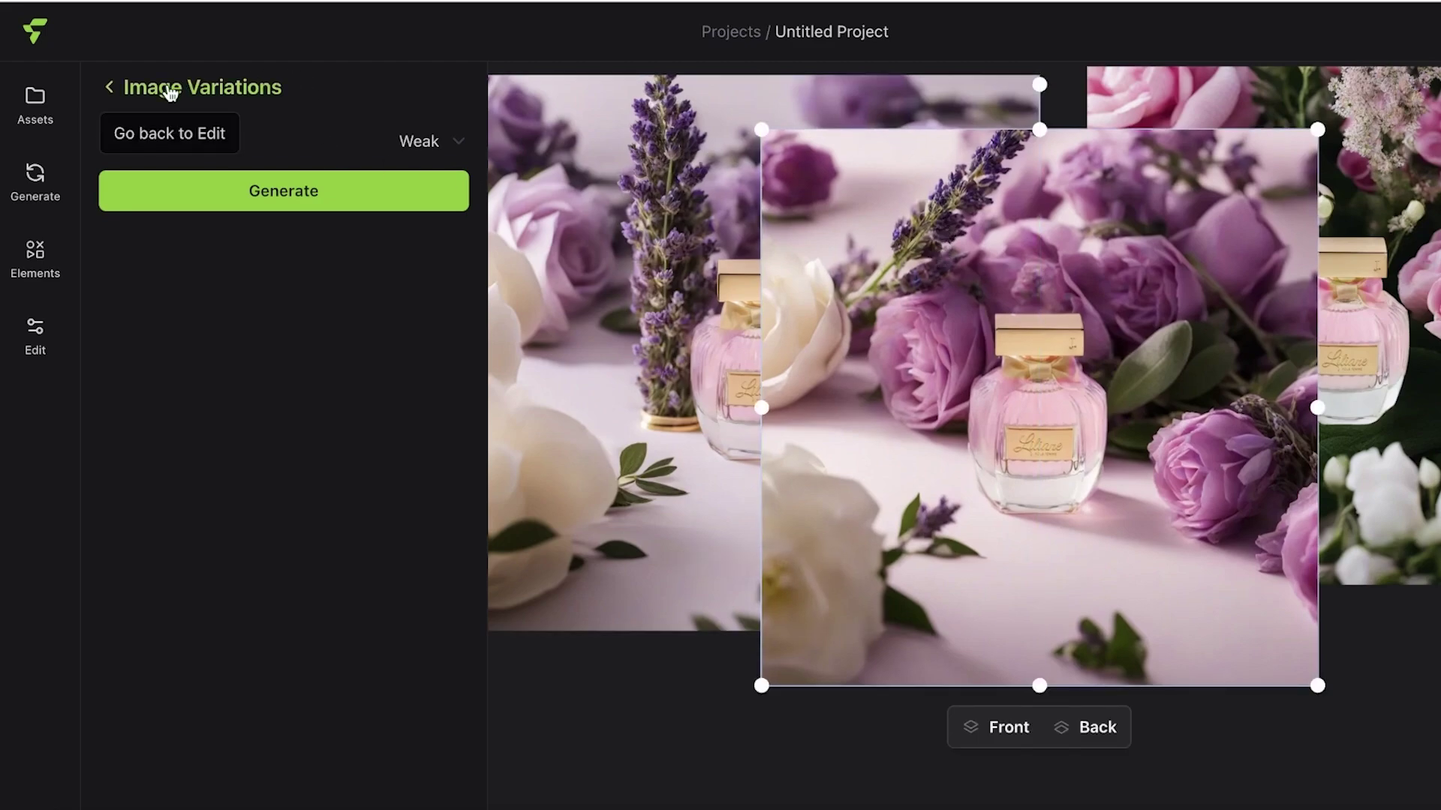
click(132, 98)
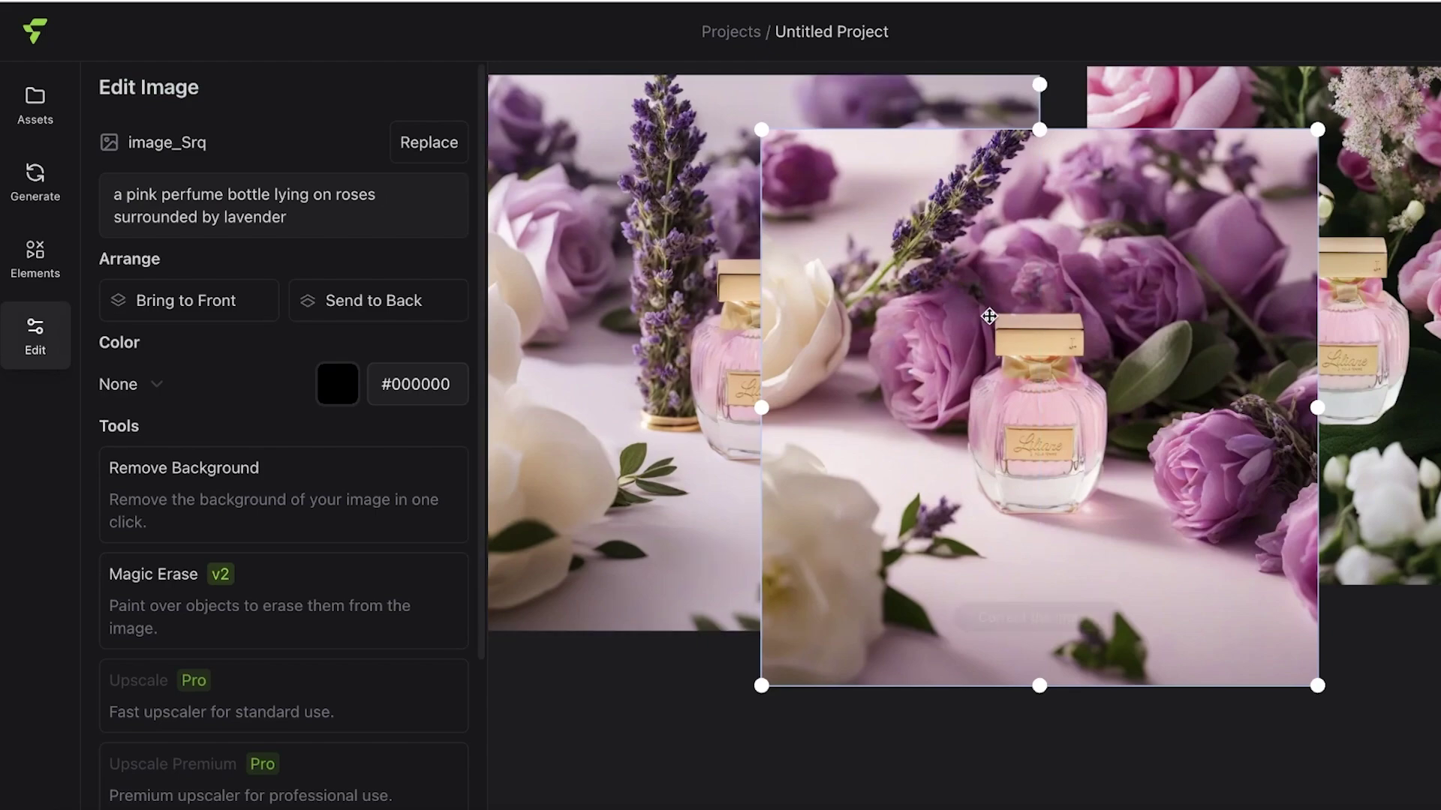
drag(987, 315, 869, 278)
drag(1199, 91, 915, 375)
drag(801, 437, 1038, 466)
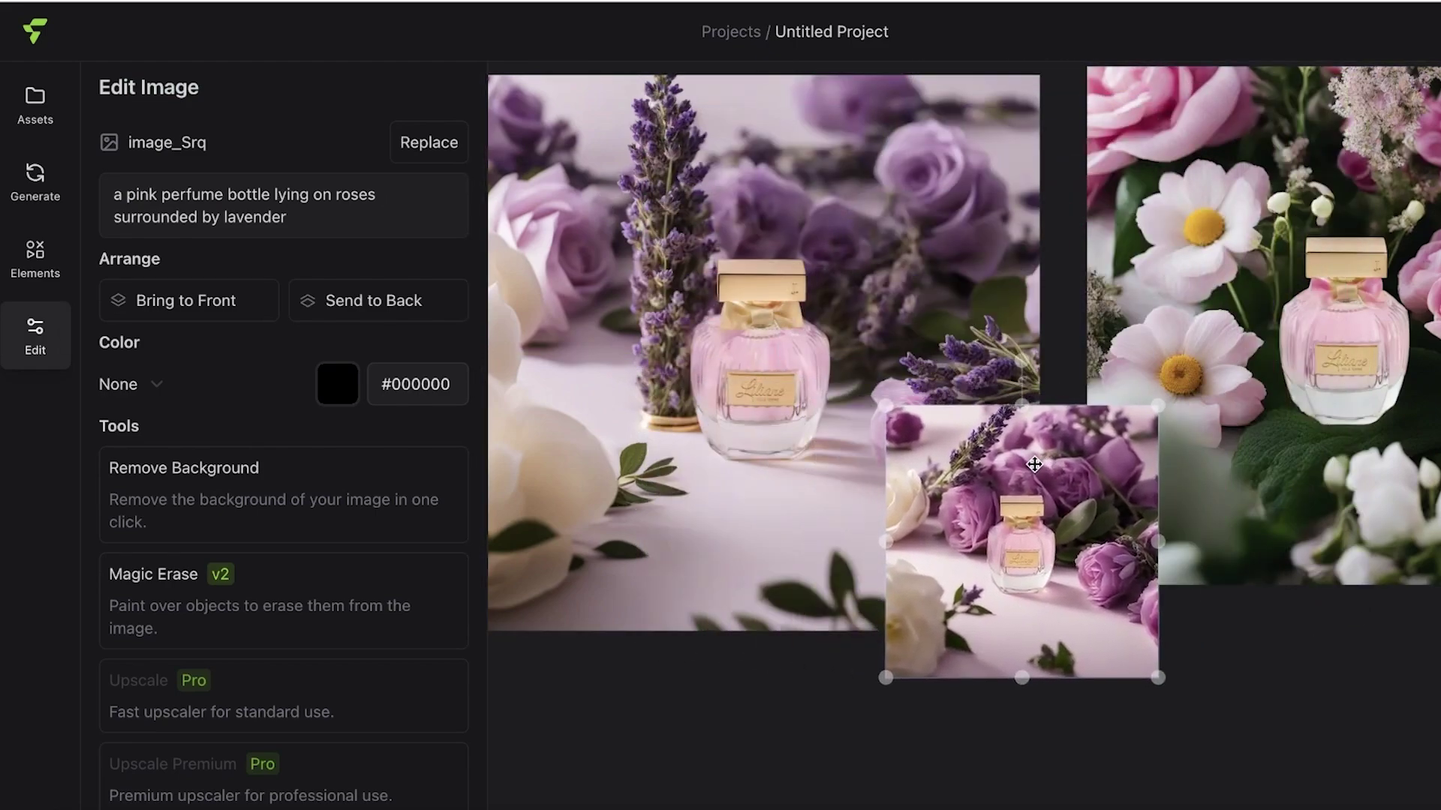
Step: Move the variation into the empty canvas area below the other generated images and enlarge it again
scroll(1037, 468, down, 3)
drag(1038, 309, 1232, 468)
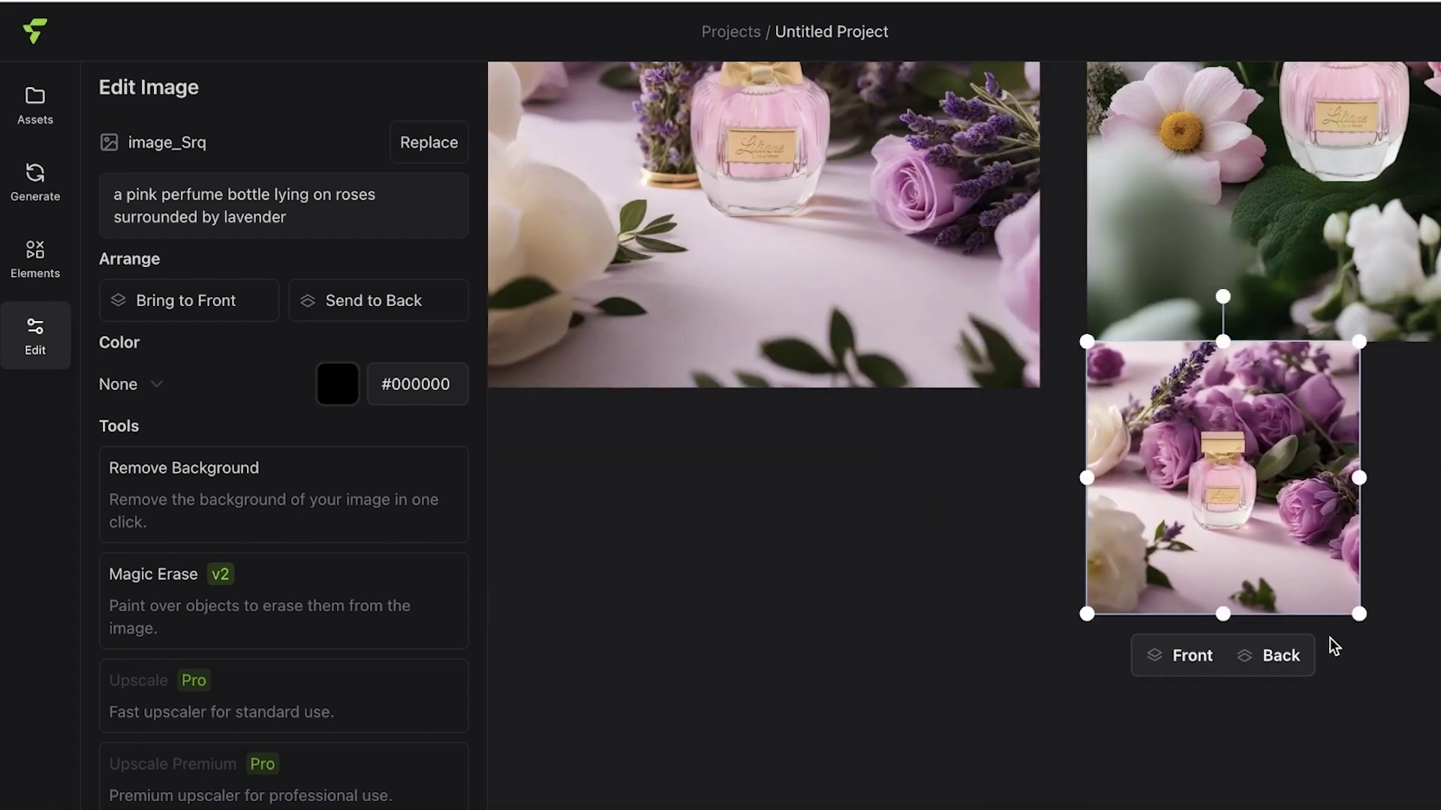
scroll(1371, 762, down, 3)
scroll(1054, 352, up, 5)
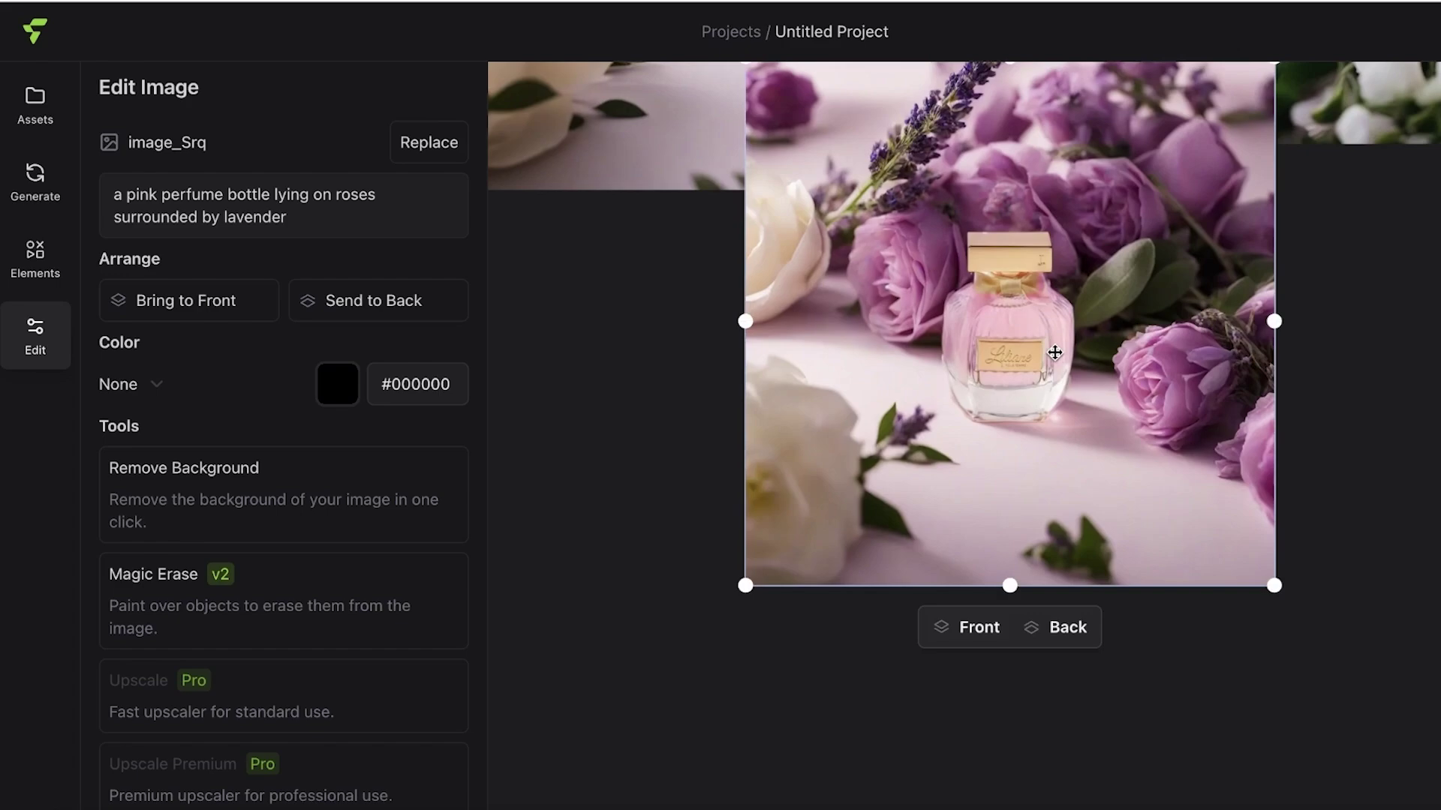